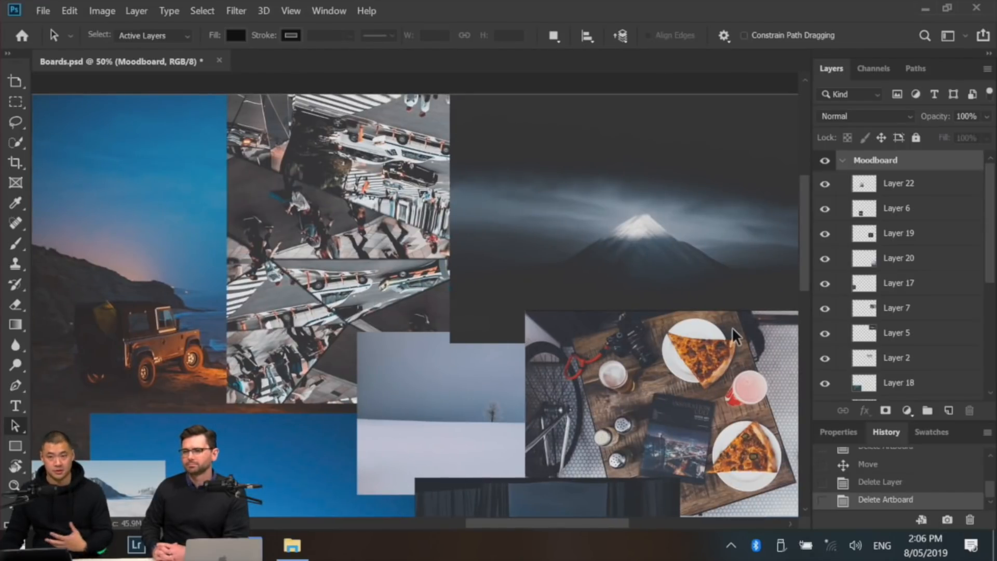
# - Duplicate the Moodboard artboard and place the copy directly below the original
pyautogui.keyDown('alt'); pyautogui.click(457, 382); pyautogui.keyUp('alt')
pyautogui.moveTo(451, 414); pyautogui.dragTo(545, 261)
pyautogui.keyDown('alt'); pyautogui.click(516, 288); pyautogui.keyUp('alt')
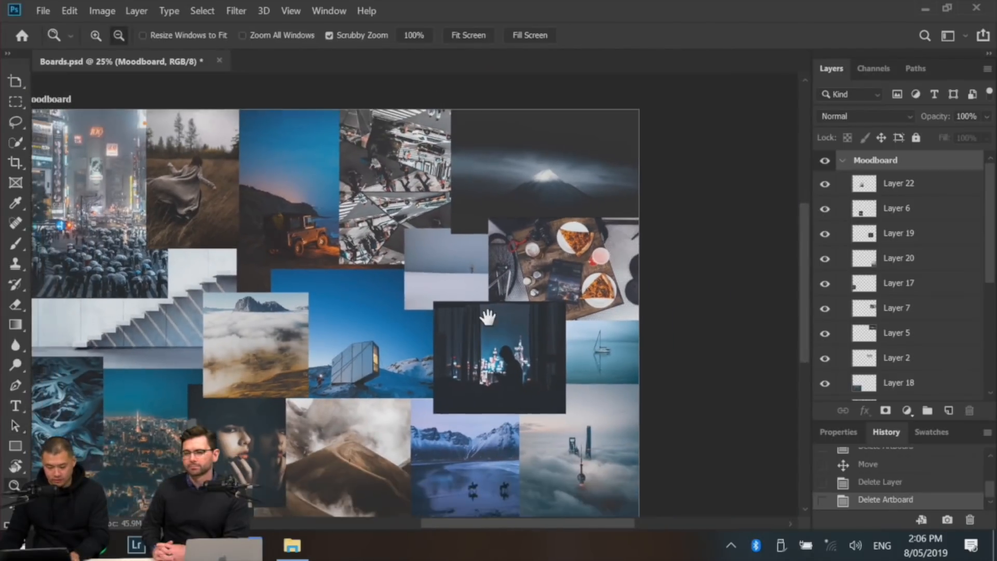
pyautogui.moveTo(485, 333); pyautogui.dragTo(571, 296)
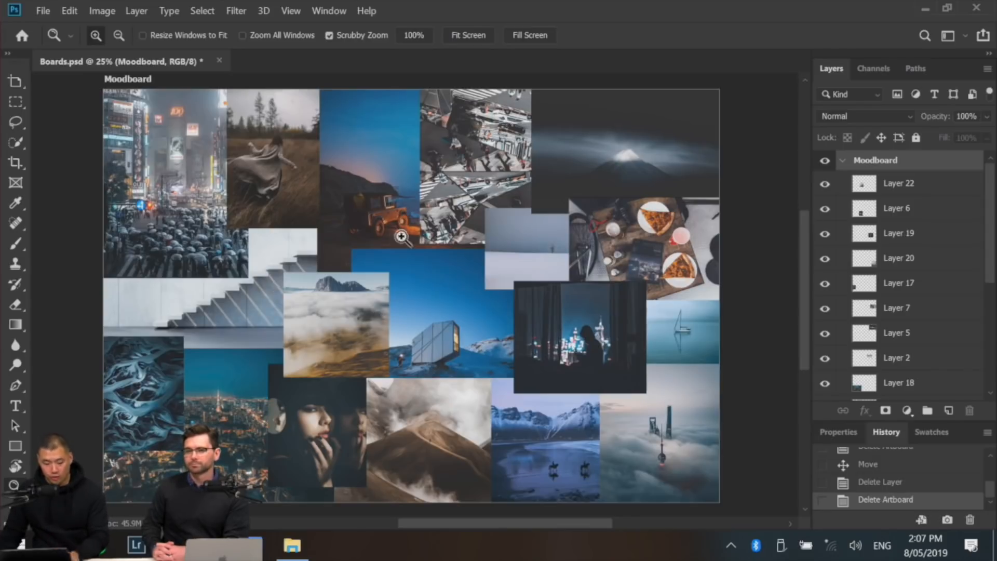
pyautogui.keyDown('alt'); pyautogui.click(390, 315); pyautogui.keyUp('alt')
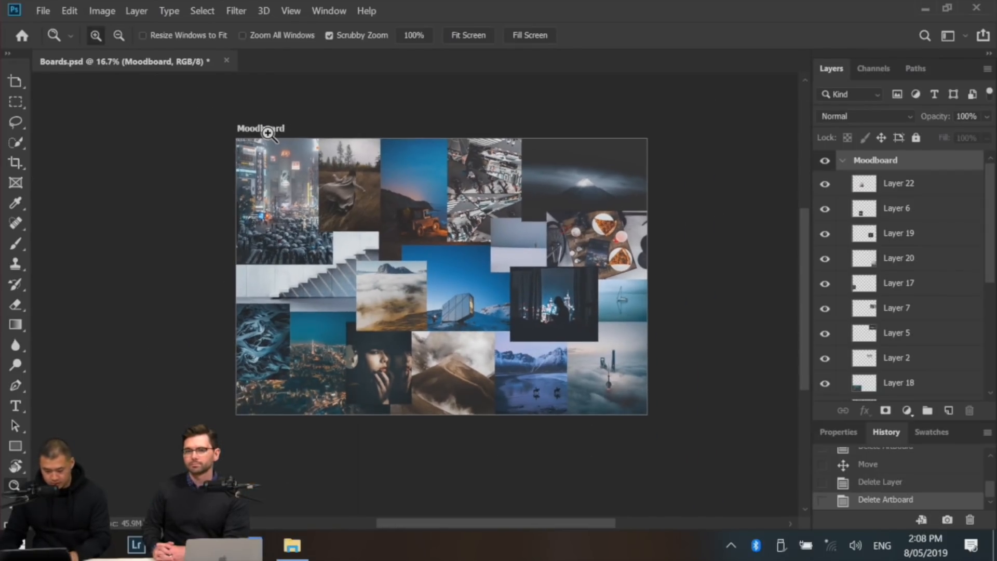
pyautogui.press('v')
pyautogui.moveTo(265, 132); pyautogui.dragTo(268, 445)
pyautogui.moveTo(424, 438); pyautogui.dragTo(450, 175)
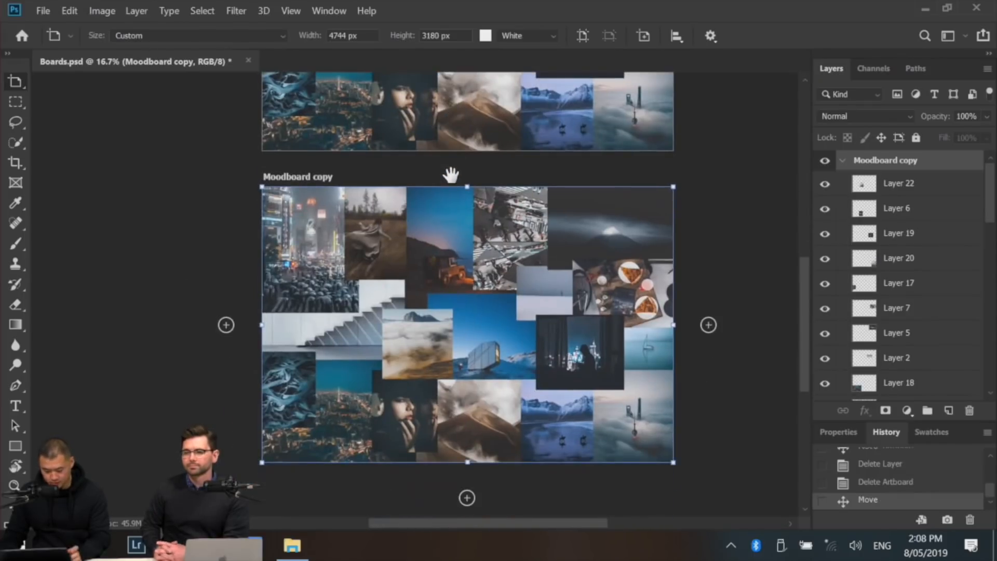
# - Merge all image layers inside the Moodboard copy artboard into a single layer, keeping the original Moodboard layers separate
pyautogui.press('z')
pyautogui.click(485, 323)
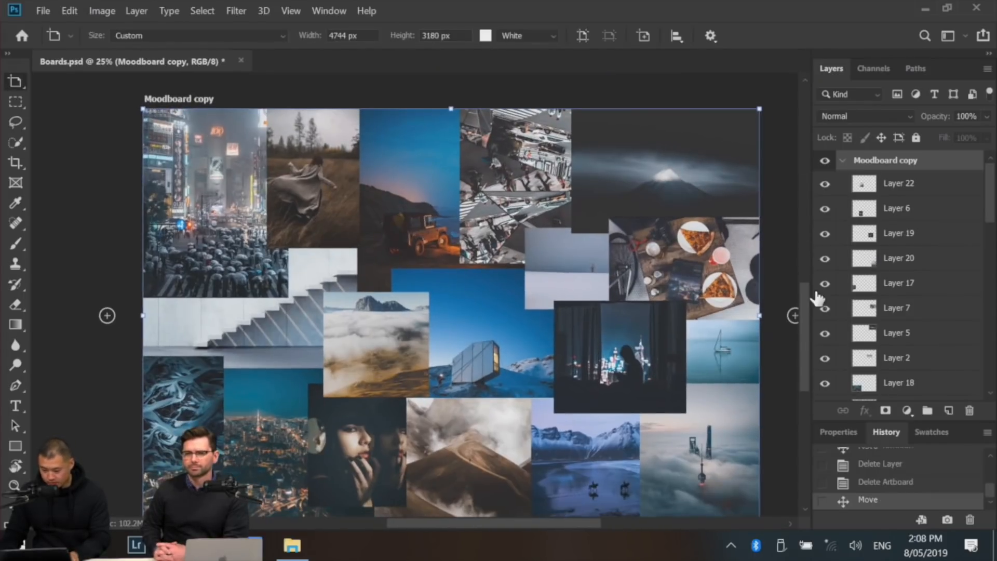
pyautogui.click(901, 187)
pyautogui.scroll(-10, 911, 244)
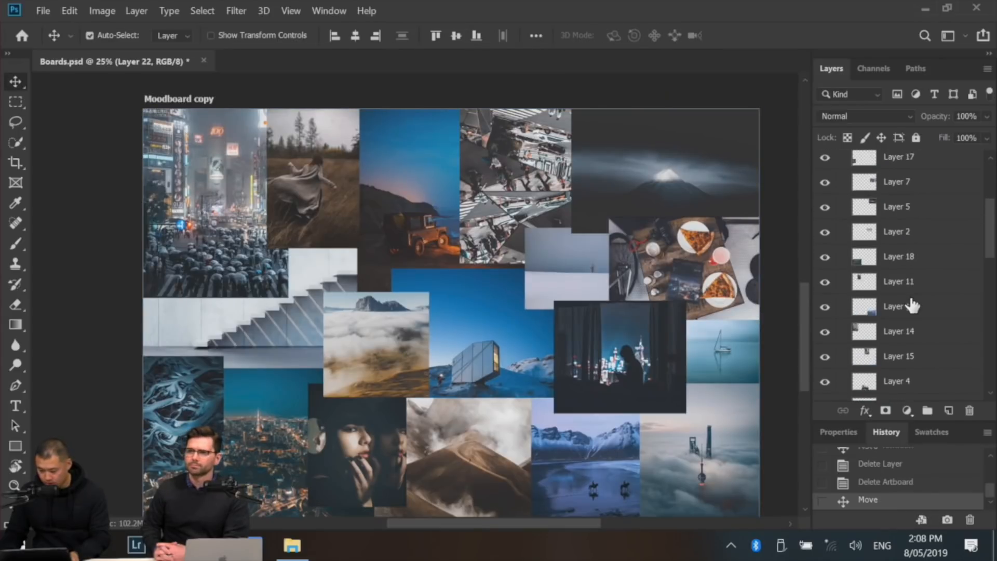
pyautogui.keyDown('shift'); pyautogui.click(913, 294); pyautogui.keyUp('shift')
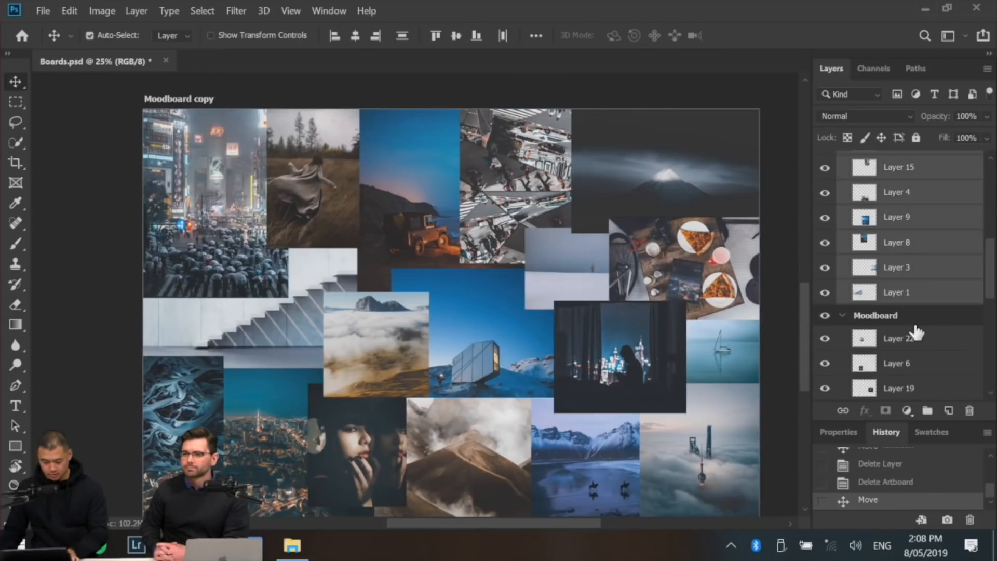
pyautogui.hotkey('ctrl', 'shift', 'e')
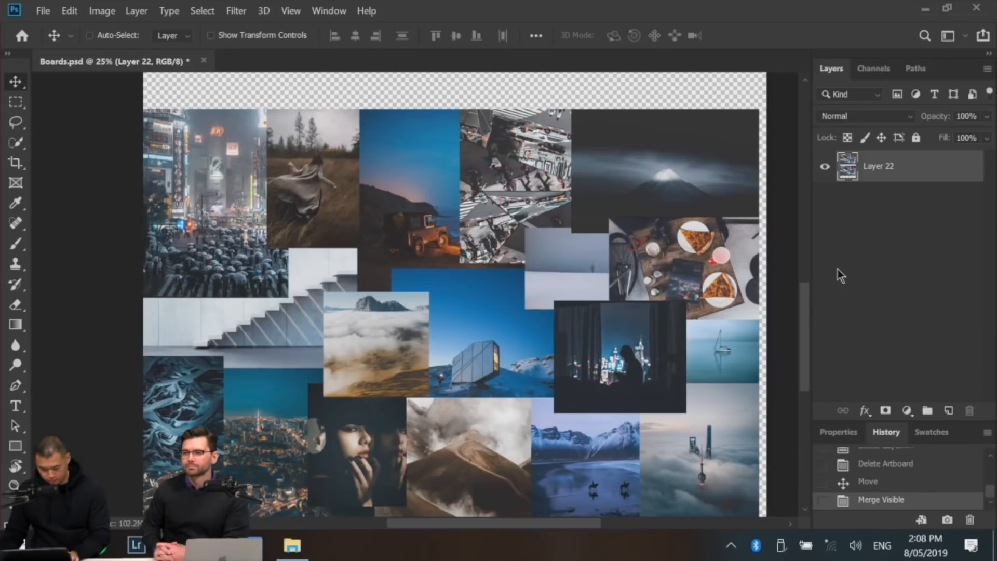
pyautogui.hotkey('ctrl', 'z')
pyautogui.hotkey('ctrl', 'e')
# - Apply the Mosaic filter to the merged moodboard layer with a cell size of 101 square
pyautogui.moveTo(645, 318); pyautogui.dragTo(646, 145)
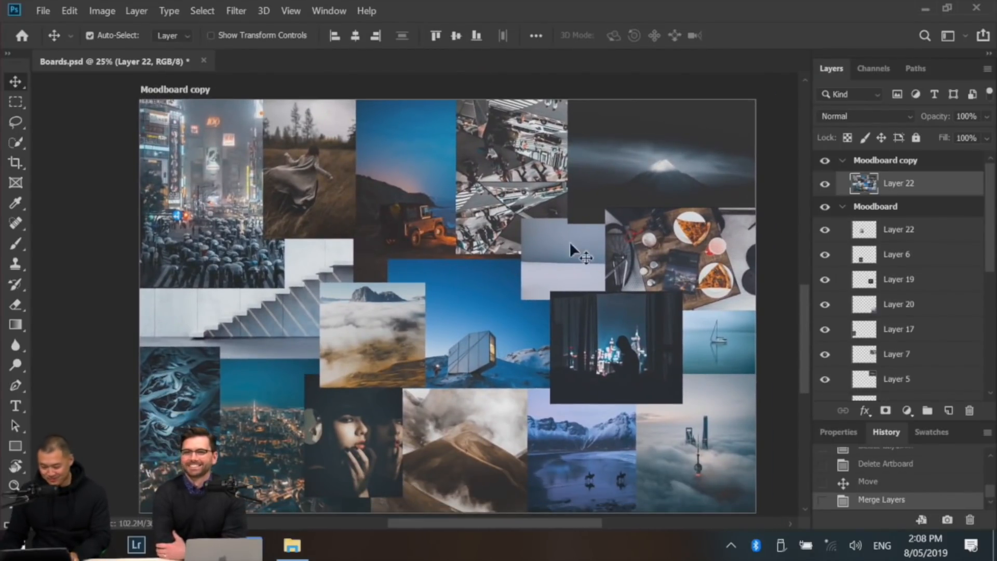
pyautogui.click(236, 10)
pyautogui.moveTo(271, 235)
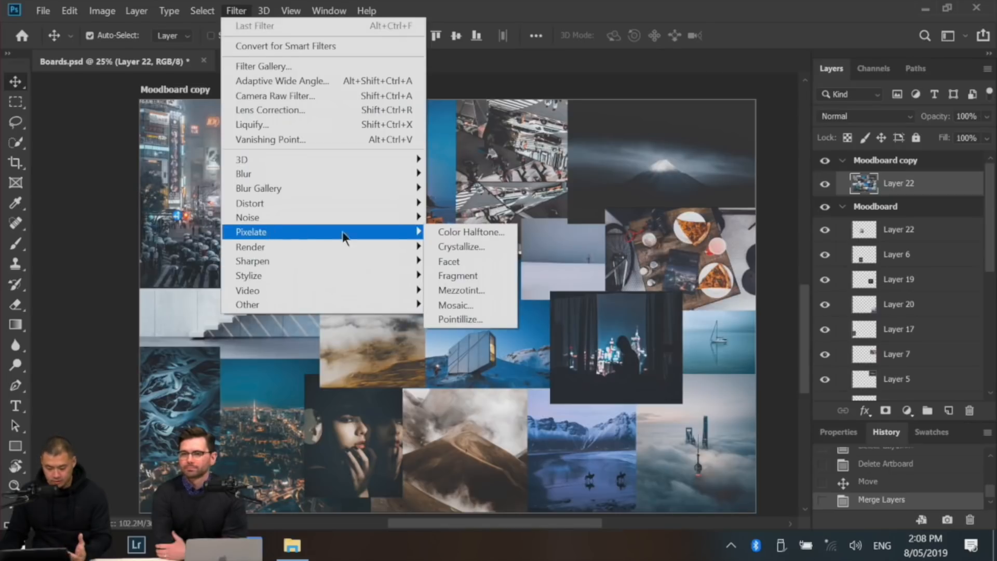
pyautogui.click(469, 304)
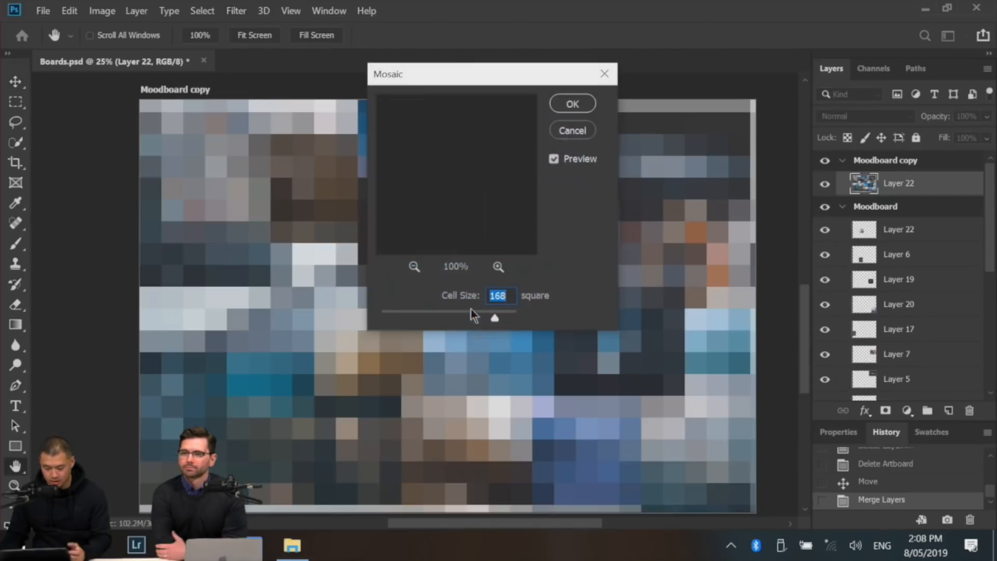
pyautogui.moveTo(488, 81); pyautogui.dragTo(807, 206)
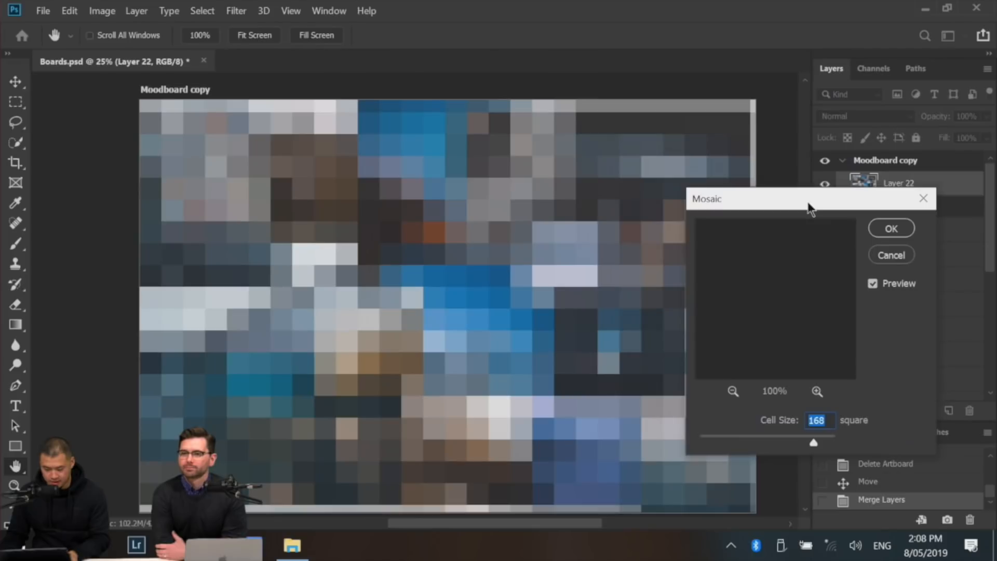
pyautogui.moveTo(814, 446)
pyautogui.mouseDown()
pyautogui.moveTo(749, 447)
pyautogui.moveTo(828, 438)
pyautogui.mouseUp()
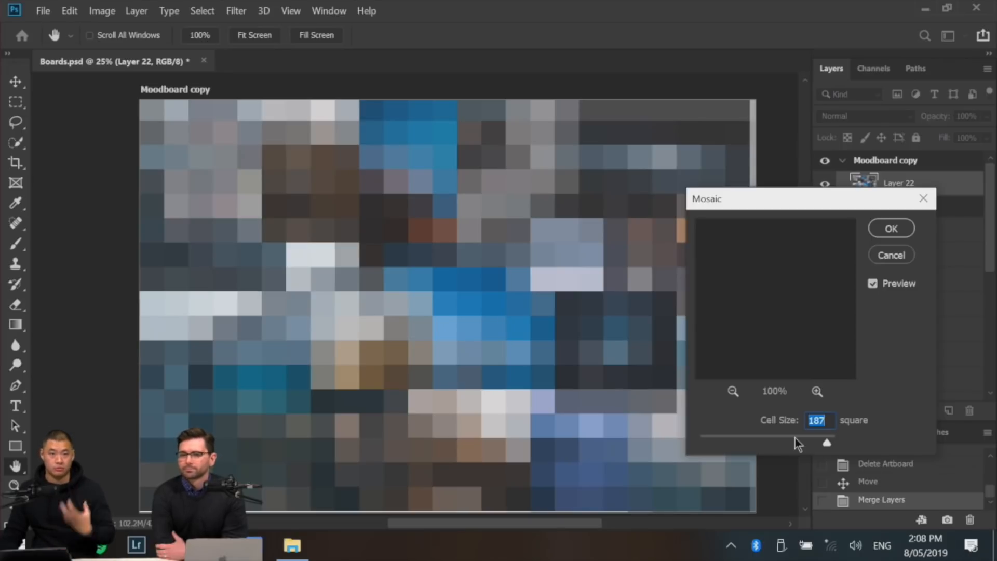
pyautogui.click(795, 438)
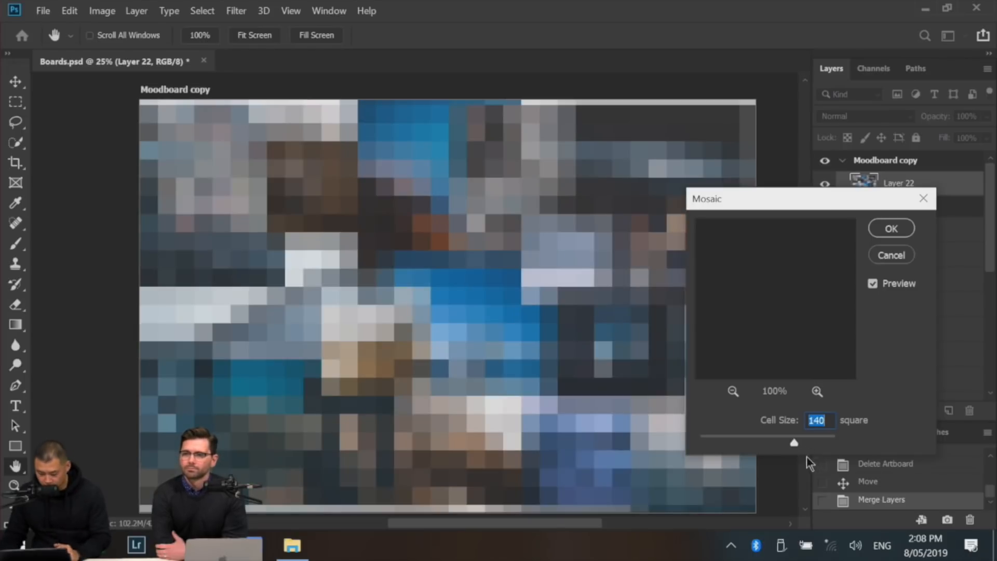
pyautogui.moveTo(792, 441); pyautogui.dragTo(768, 441)
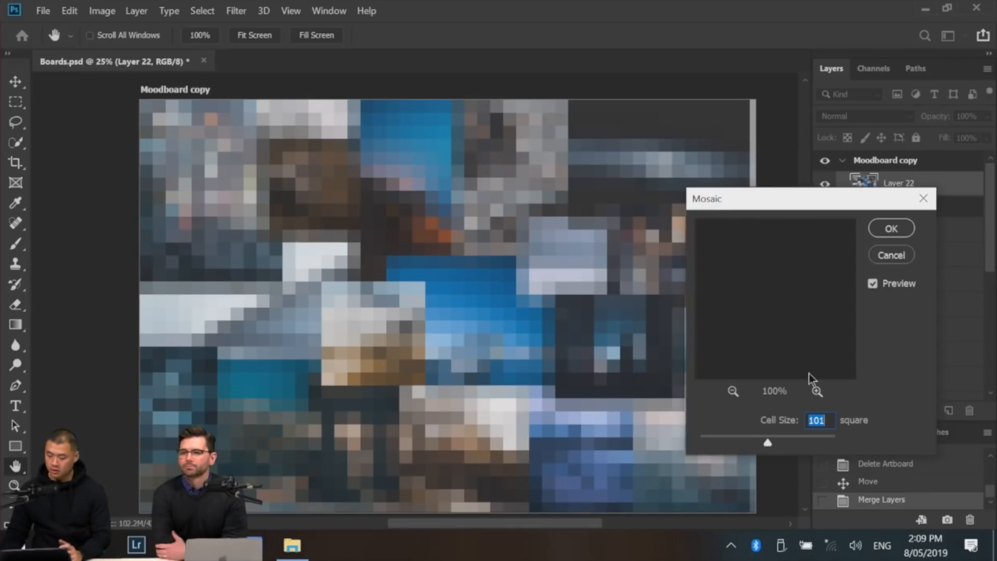
pyautogui.click(891, 228)
# - Draw a new white artboard of about 4744 by 672 px directly below the pixelated moodboard
pyautogui.moveTo(619, 417); pyautogui.dragTo(623, 292)
pyautogui.moveTo(21, 83); pyautogui.dragTo(94, 97)
pyautogui.moveTo(145, 409); pyautogui.dragTo(762, 497)
# - Draw a black square shape of about 612 by 612 px at the left end of the new artboard
pyautogui.press('r')
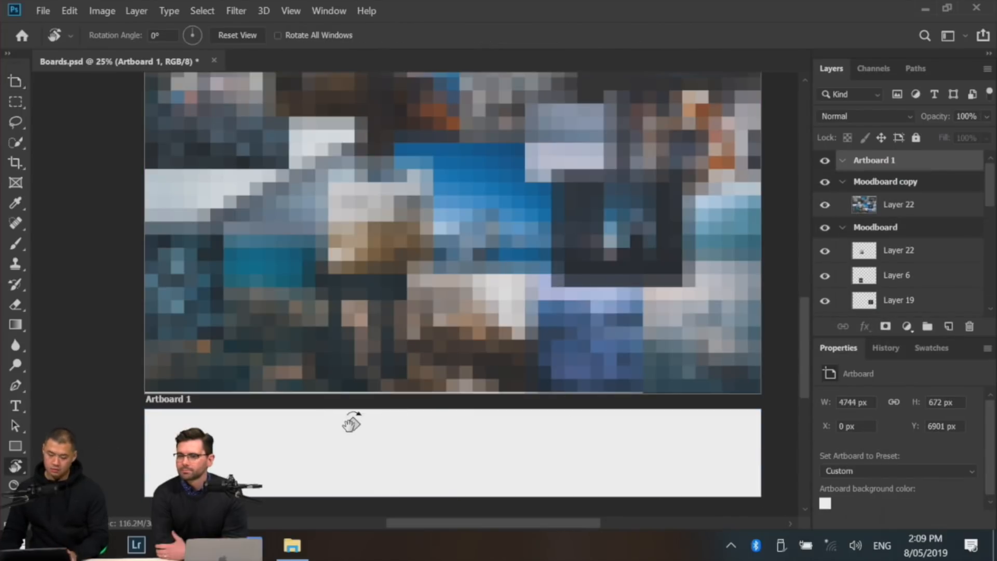
pyautogui.press('u')
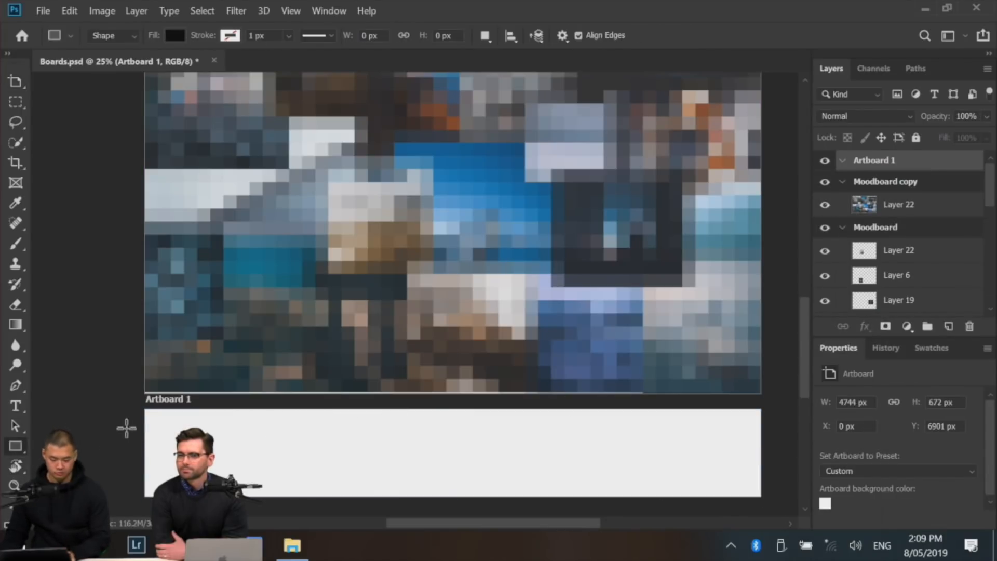
pyautogui.moveTo(150, 412); pyautogui.dragTo(294, 499)
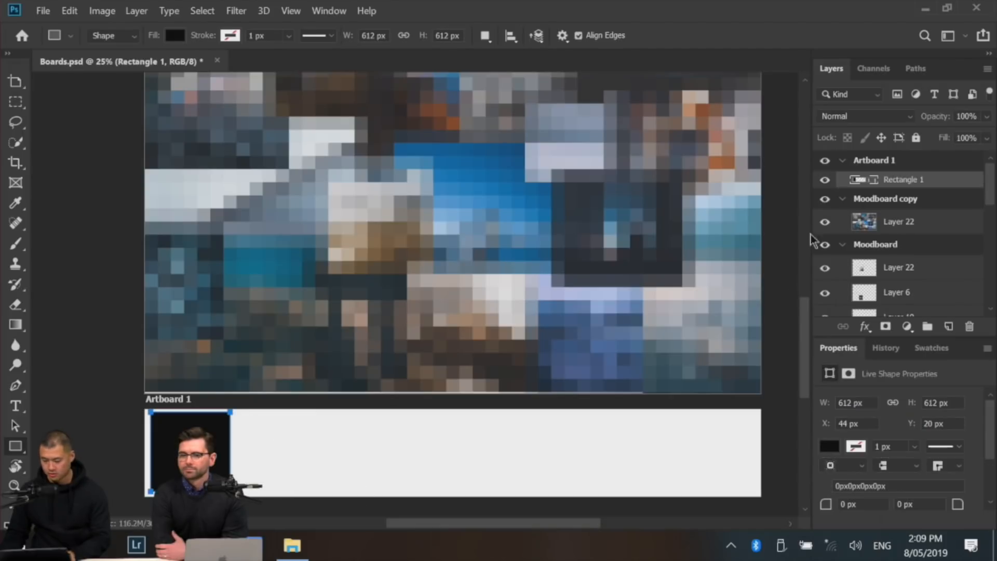
pyautogui.doubleClick(871, 181)
pyautogui.moveTo(621, 57); pyautogui.dragTo(895, 195)
pyautogui.click(962, 194)
# - Set the square's fill to the dark slate colour 20282f sampled from the dark window photo in the mosaic
pyautogui.moveTo(687, 235); pyautogui.dragTo(685, 301)
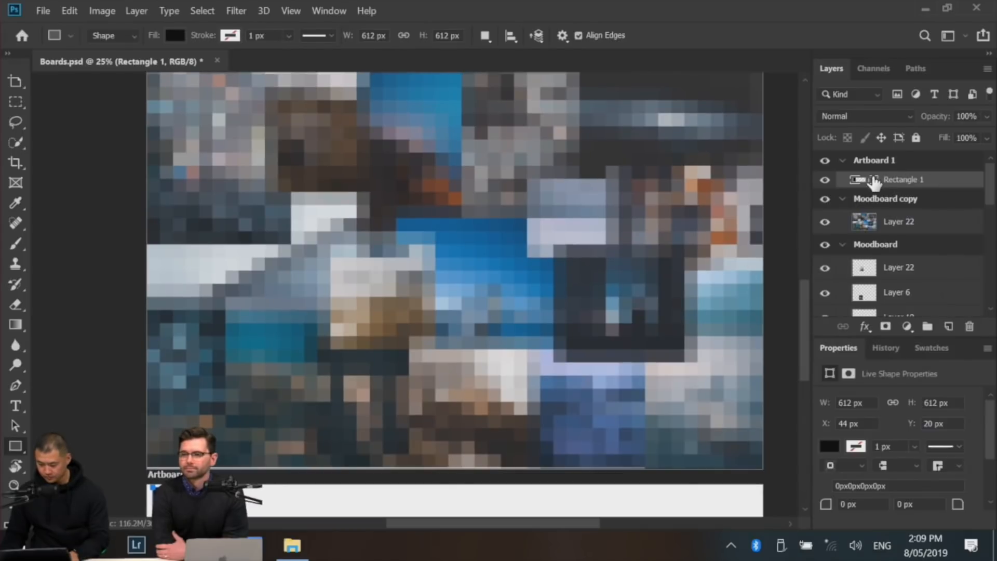
pyautogui.doubleClick(872, 180)
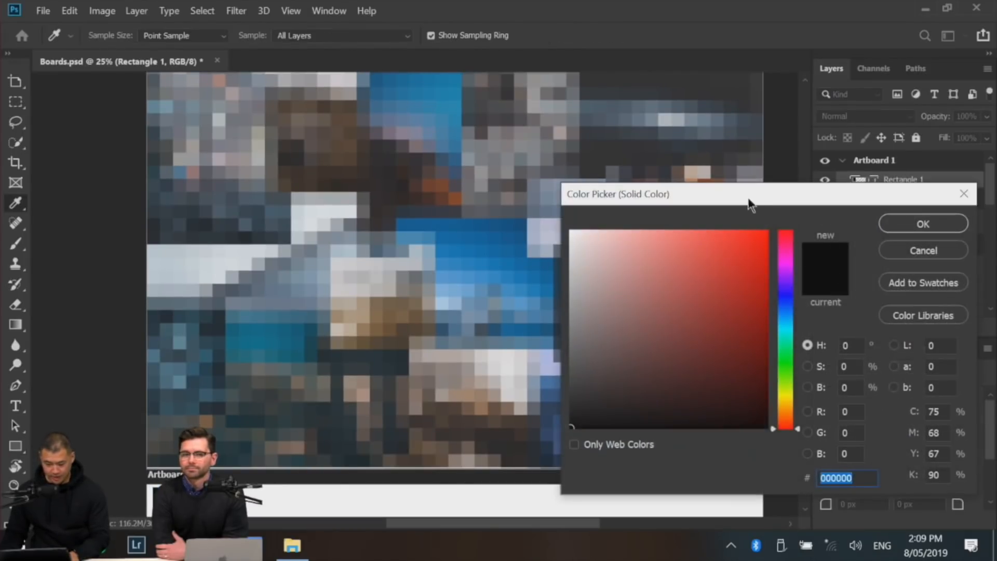
pyautogui.moveTo(743, 183); pyautogui.dragTo(956, 174)
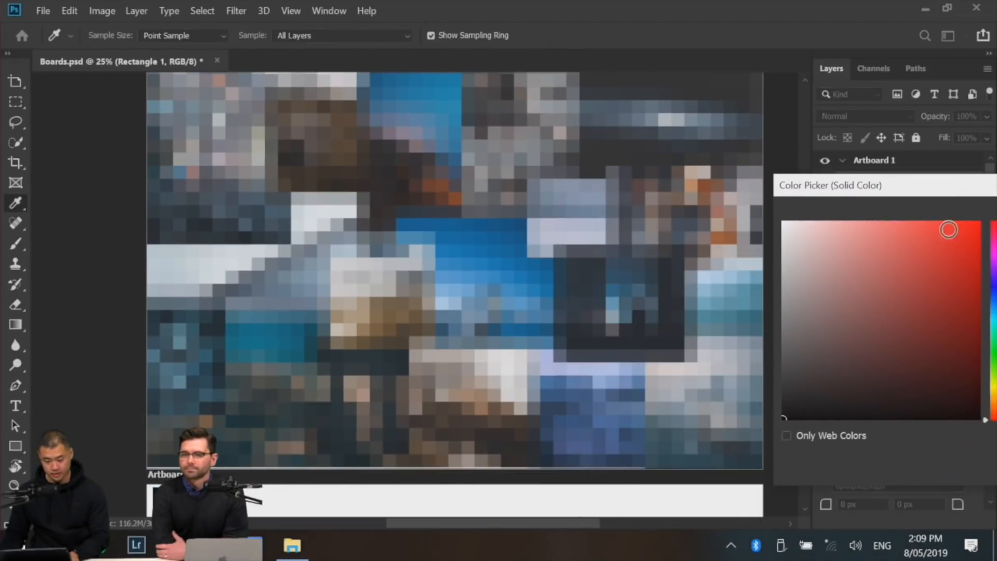
pyautogui.moveTo(655, 342); pyautogui.dragTo(596, 341)
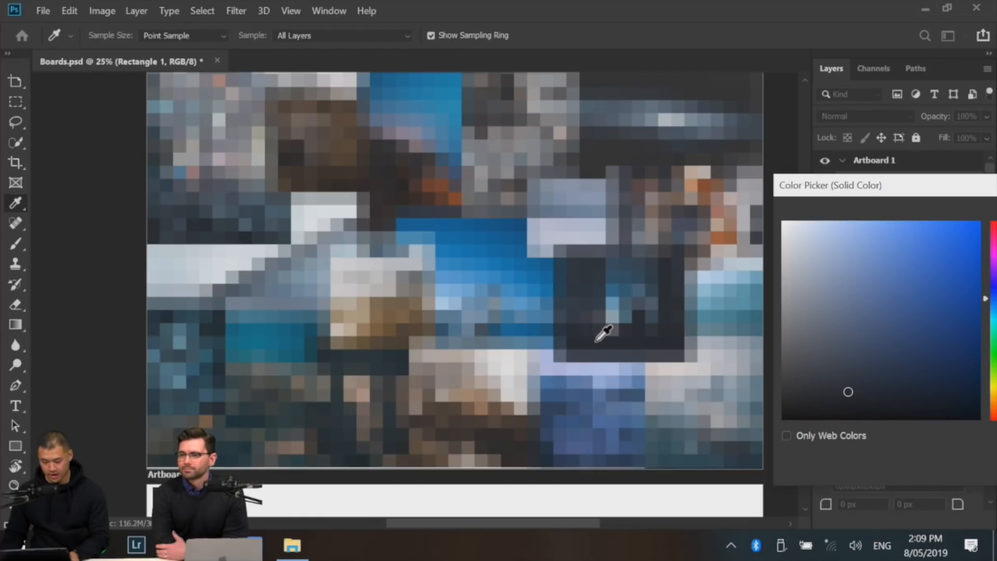
pyautogui.click(612, 107)
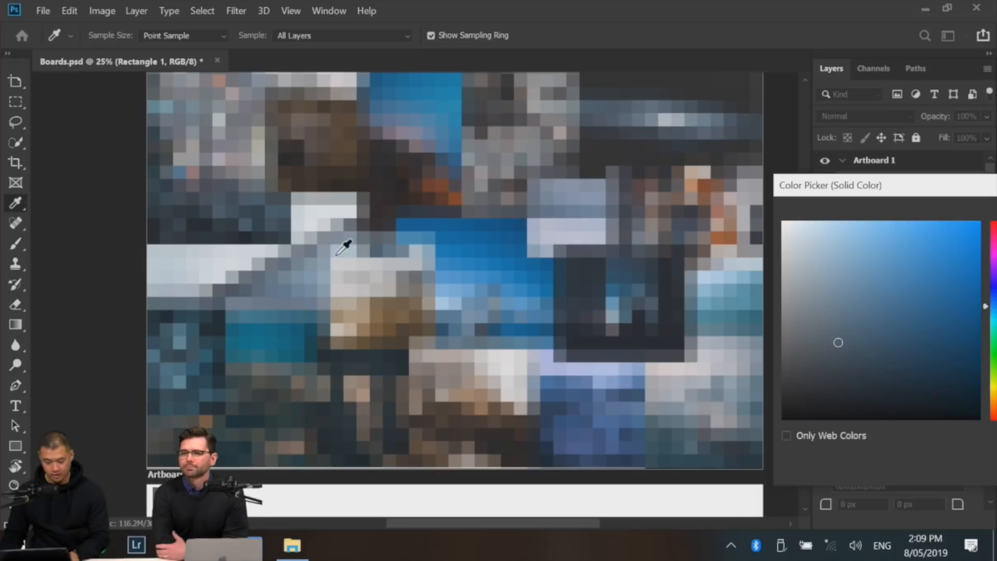
pyautogui.click(407, 168)
pyautogui.click(408, 171)
pyautogui.click(406, 174)
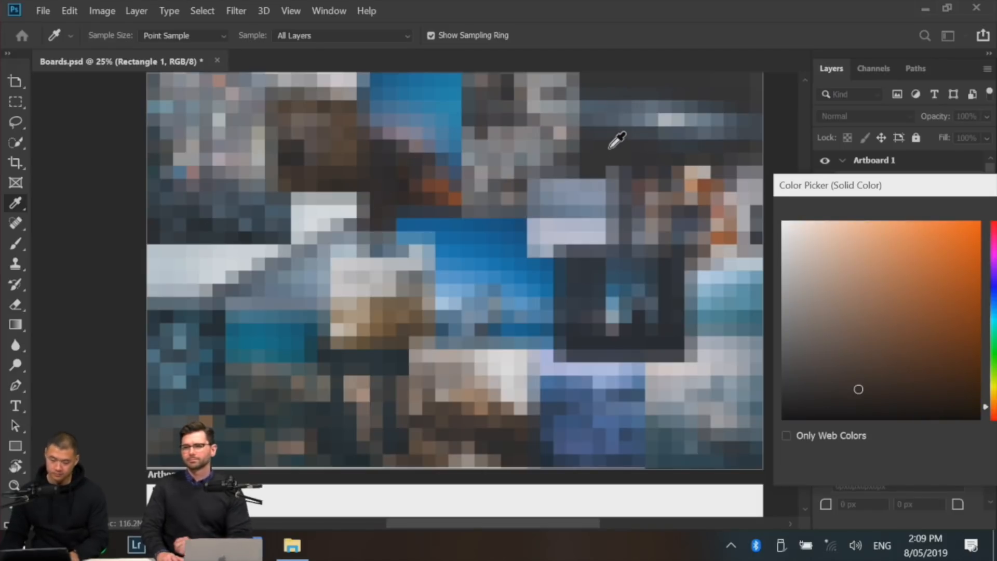
pyautogui.click(617, 222)
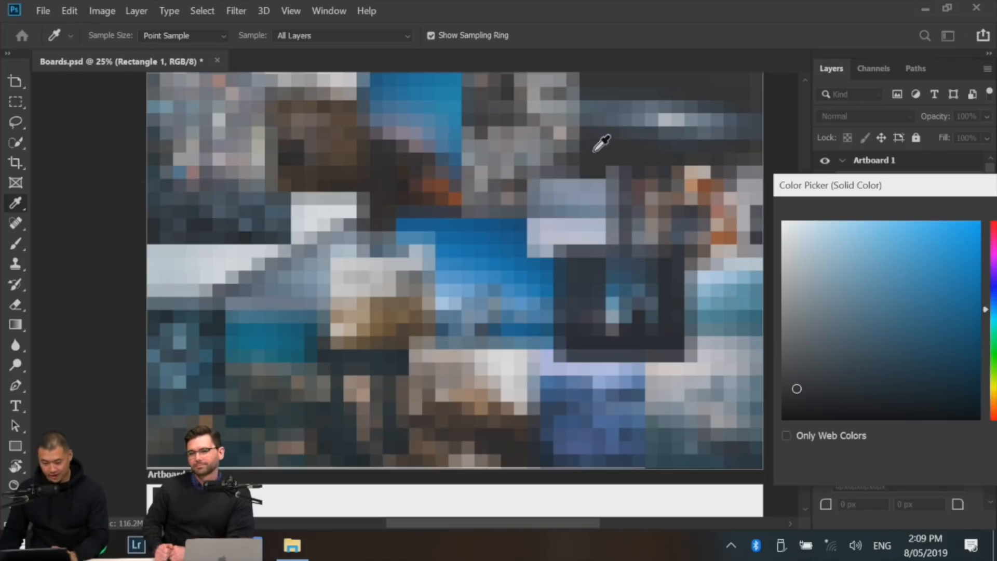
pyautogui.click(589, 266)
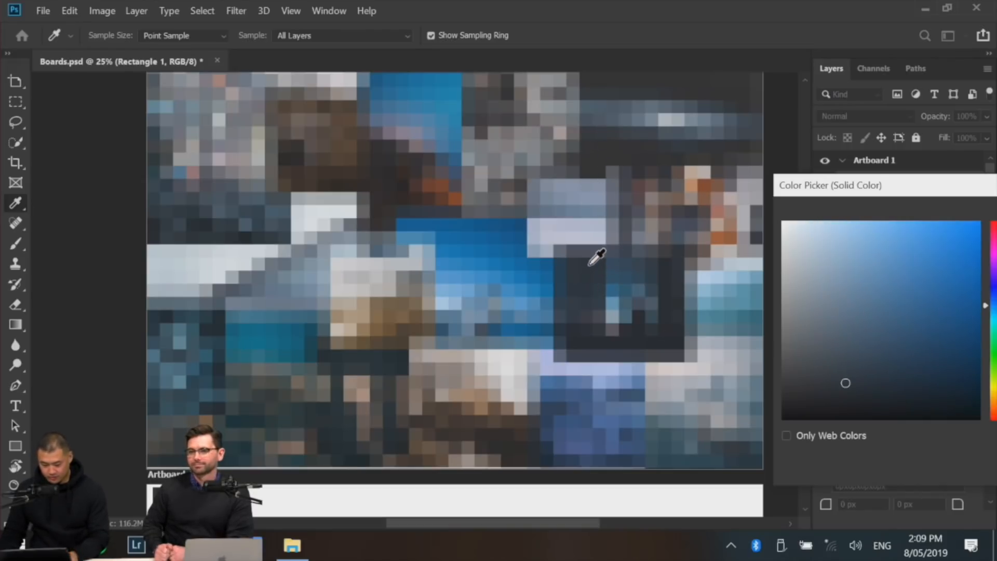
pyautogui.moveTo(842, 181); pyautogui.dragTo(444, 165)
pyautogui.click(735, 199)
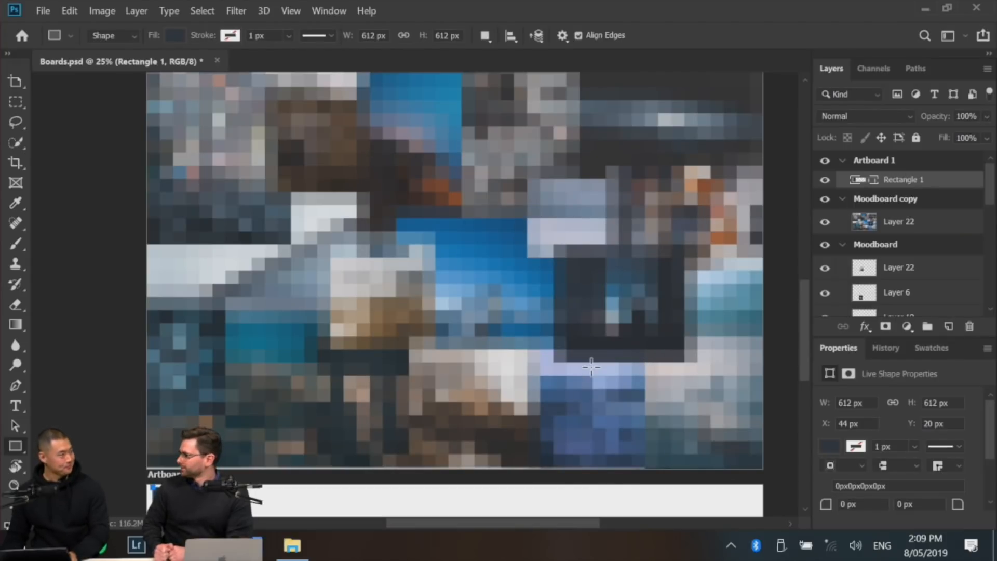
# - Duplicate the dark slate square and place the copy flush against its right edge
pyautogui.moveTo(507, 378); pyautogui.dragTo(483, 323)
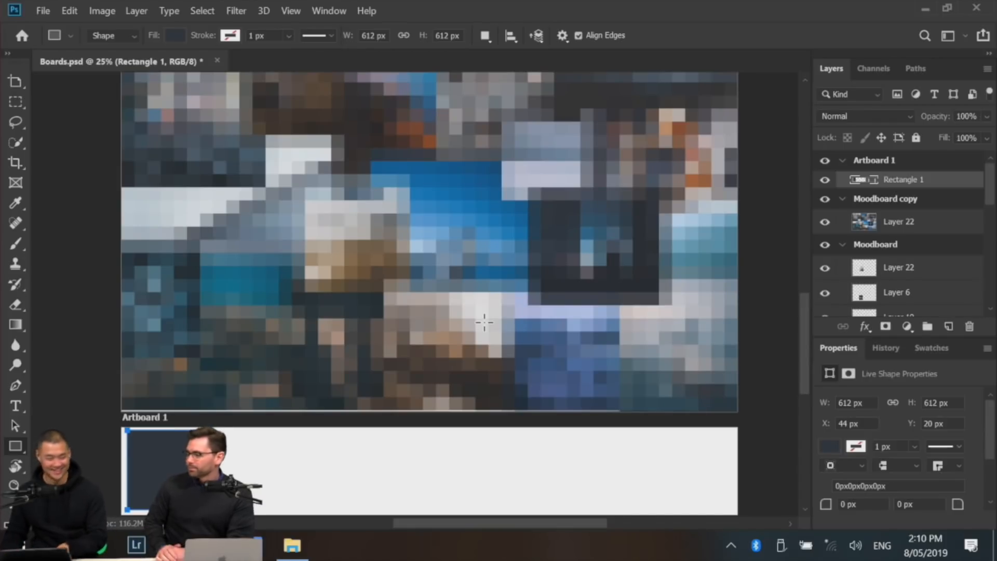
pyautogui.hotkey('ctrl', 'j')
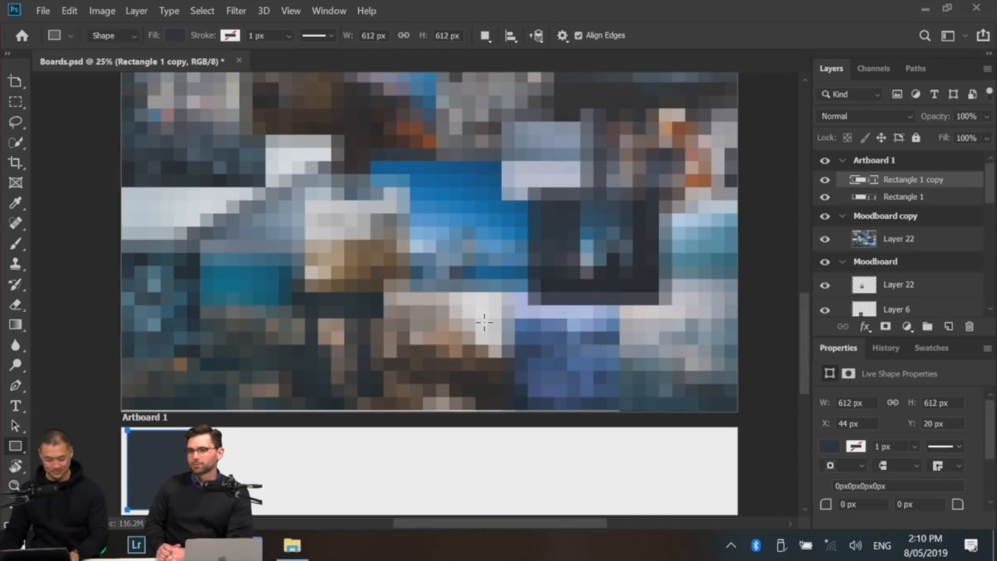
pyautogui.press('v')
pyautogui.moveTo(174, 470); pyautogui.dragTo(252, 462)
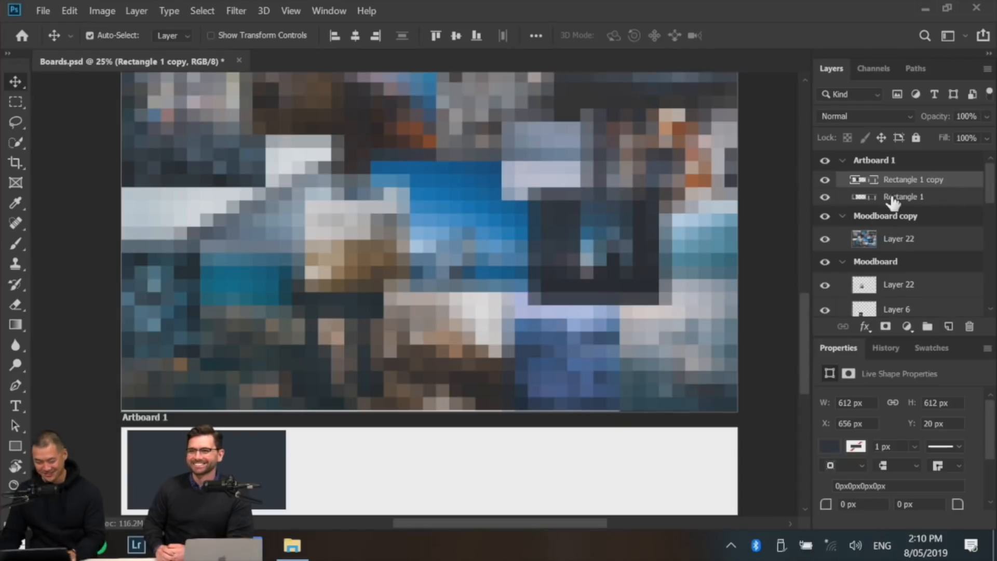
# - Set the second square's fill to the deep blue 045f98 sampled from the mosaic's blue sky area
pyautogui.moveTo(527, 265); pyautogui.dragTo(618, 278)
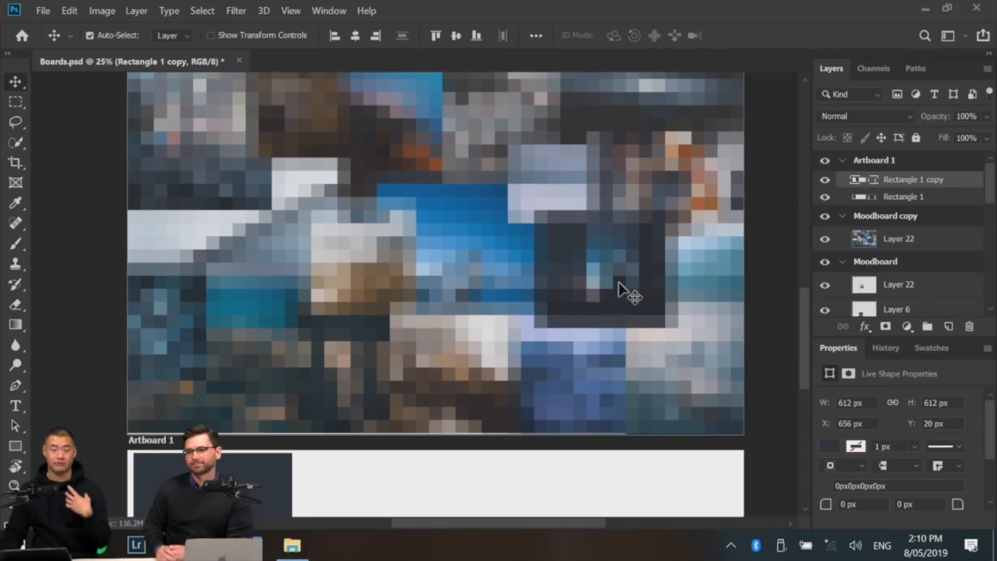
pyautogui.doubleClick(875, 180)
pyautogui.moveTo(539, 168); pyautogui.dragTo(765, 156)
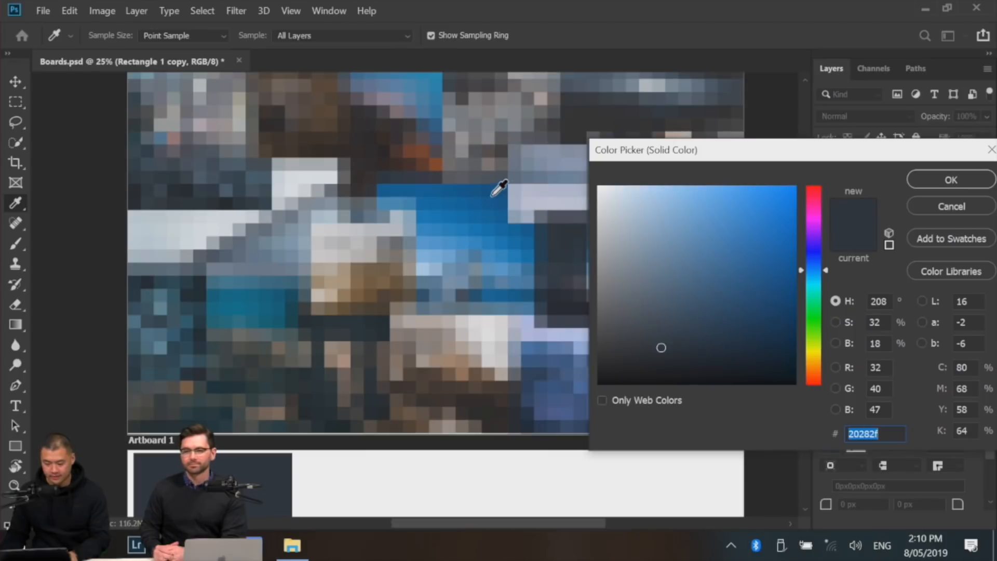
pyautogui.click(505, 188)
pyautogui.moveTo(505, 189); pyautogui.dragTo(475, 203)
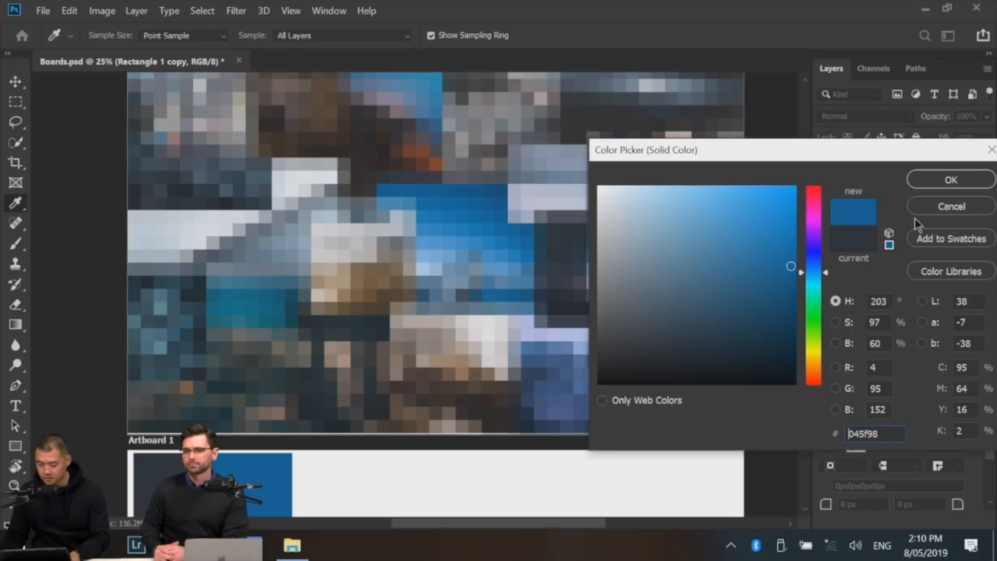
pyautogui.click(953, 179)
# - Duplicate the blue square and place the copy flush against its right edge as the third swatch
pyautogui.hotkey('ctrl', 'j')
pyautogui.press('v')
pyautogui.press('v')
pyautogui.moveTo(283, 487); pyautogui.dragTo(363, 492)
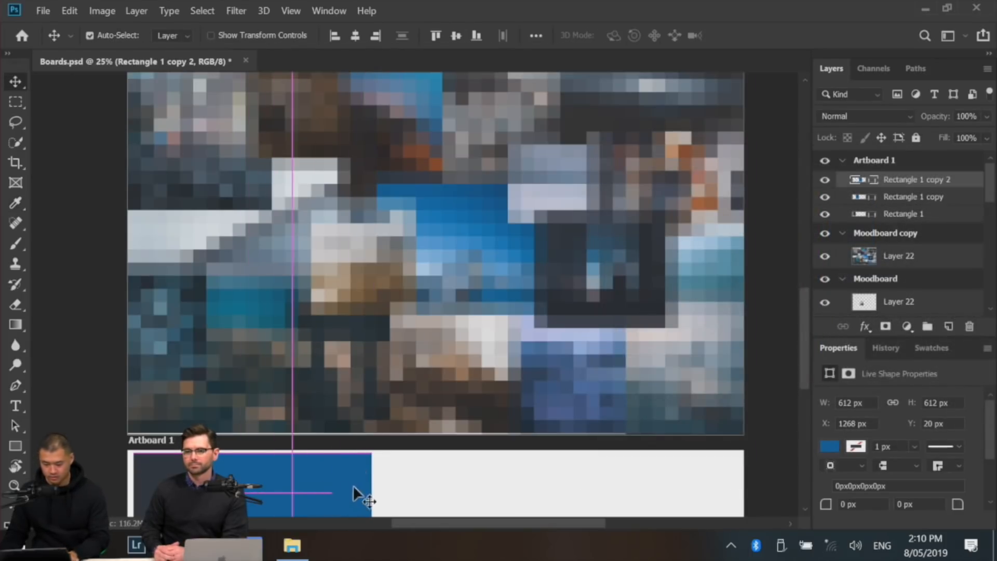
# - Set the third square's fill to the lighter blue 3a89b4 sampled from the mosaic's sky area
pyautogui.doubleClick(873, 181)
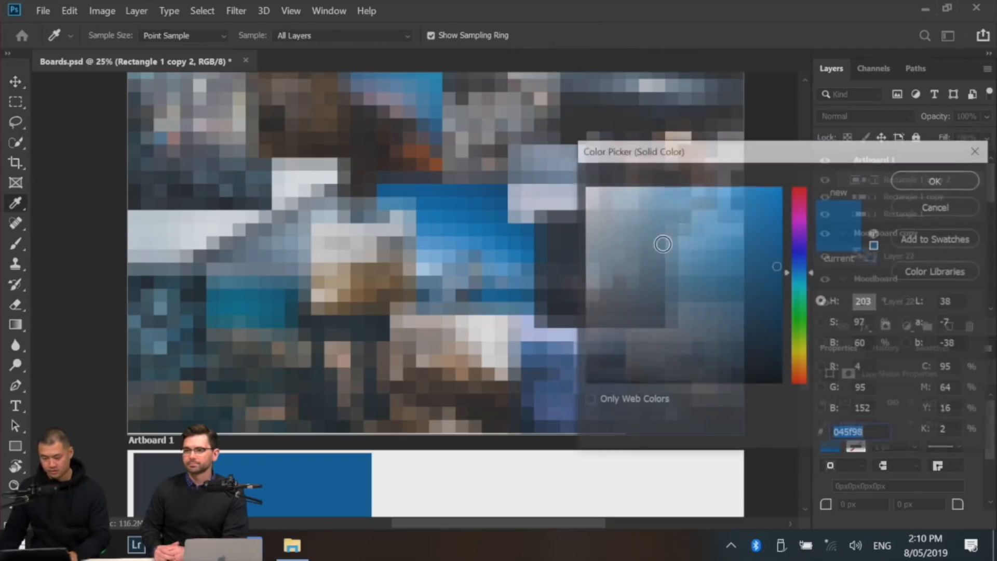
pyautogui.moveTo(387, 205); pyautogui.dragTo(411, 196)
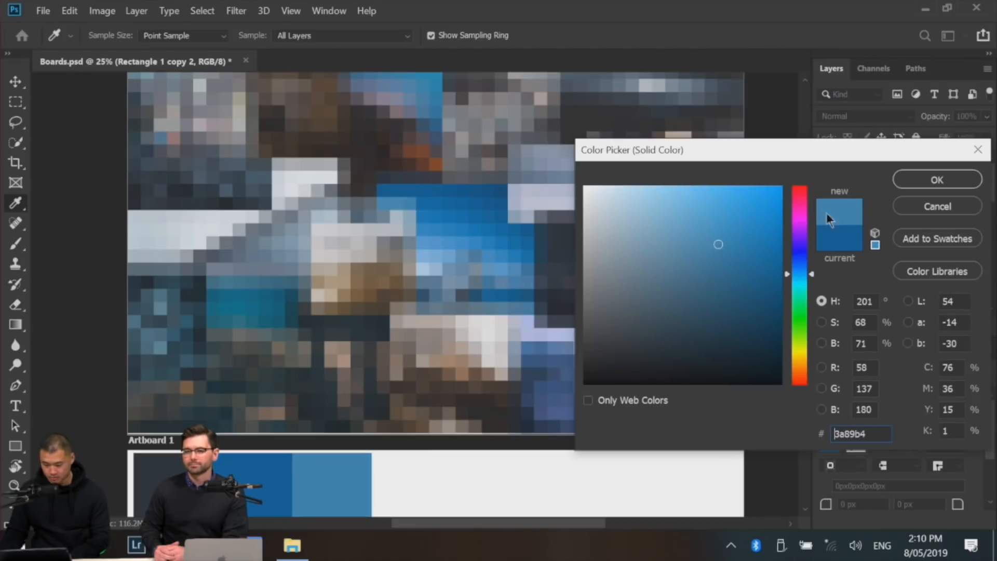
pyautogui.click(937, 180)
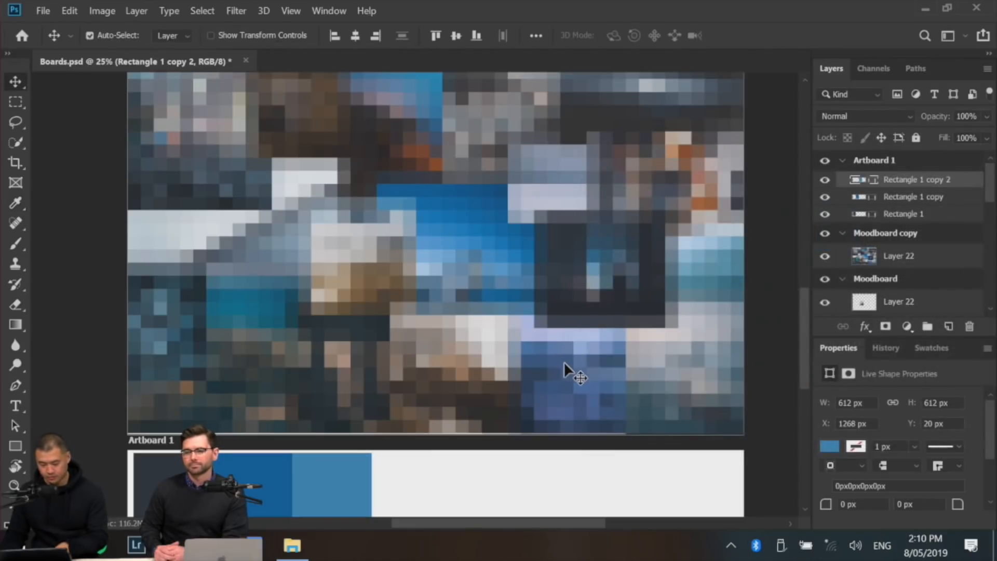
# - Duplicate the third square flush against its right edge and fill the copy with pale grey e4ebee sampled from the mosaic's white area
pyautogui.hotkey('ctrl', 'j')
pyautogui.moveTo(349, 482); pyautogui.dragTo(441, 474)
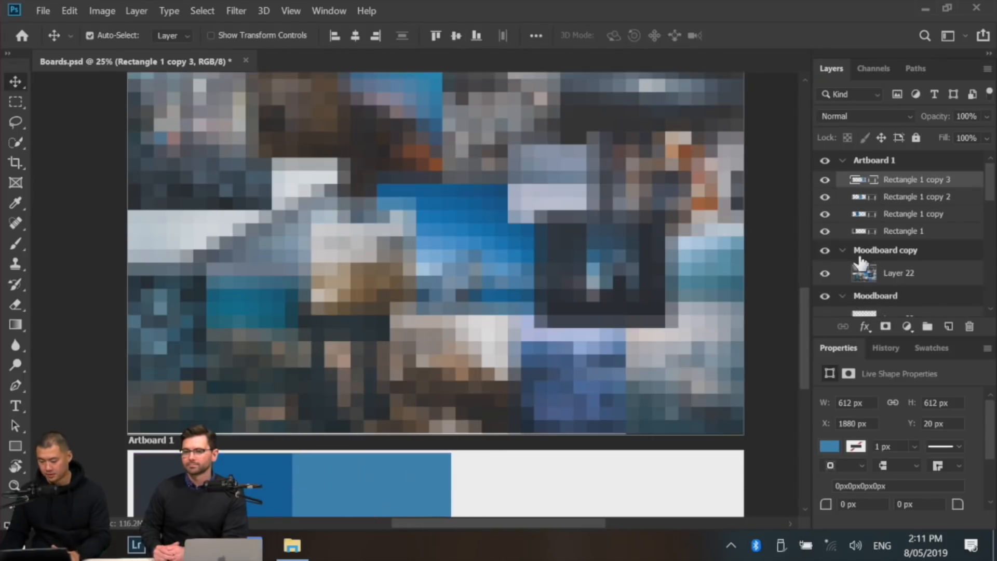
pyautogui.doubleClick(875, 181)
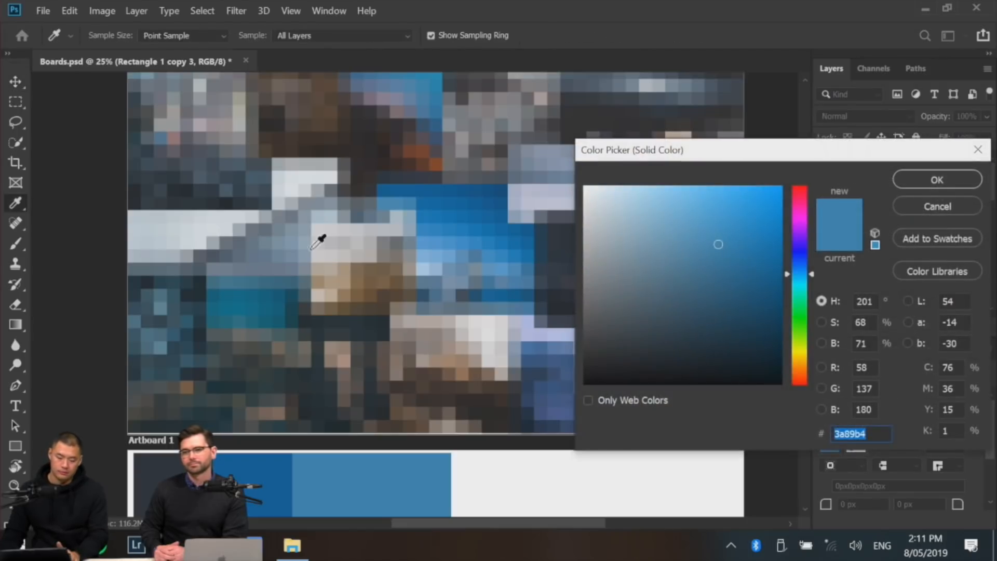
pyautogui.click(292, 175)
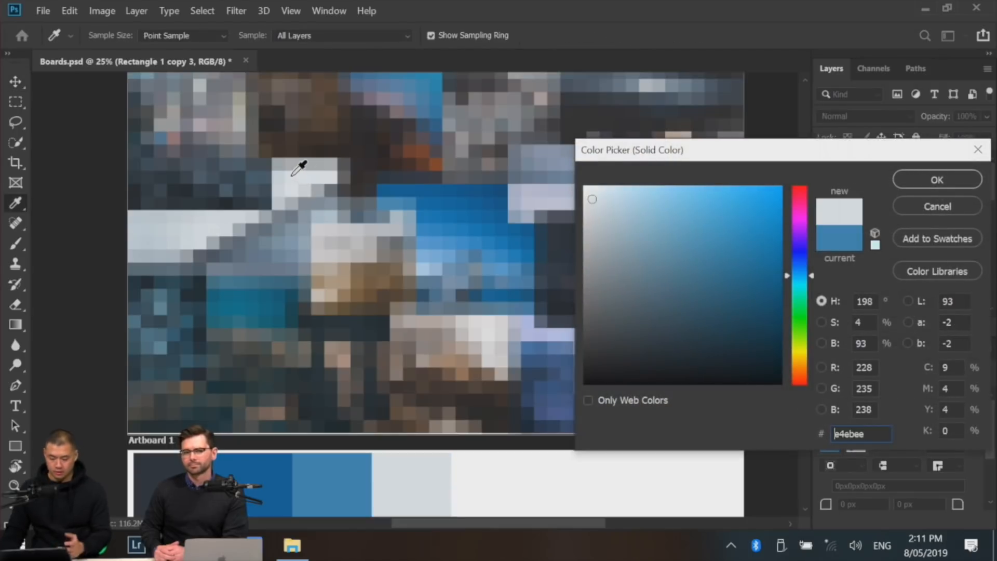
pyautogui.moveTo(296, 170)
pyautogui.mouseDown()
pyautogui.moveTo(191, 222)
pyautogui.moveTo(301, 165)
pyautogui.mouseUp()
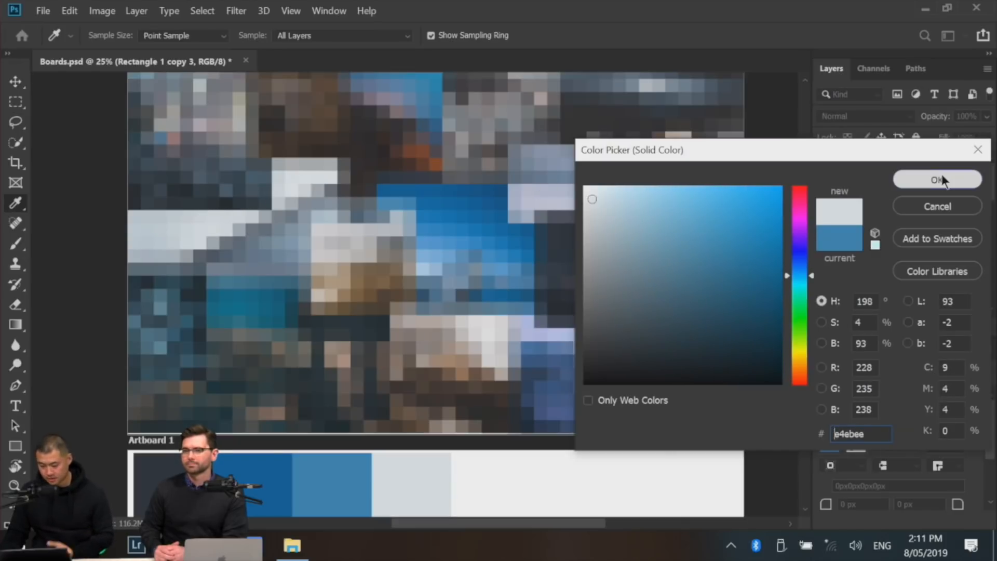
pyautogui.click(938, 180)
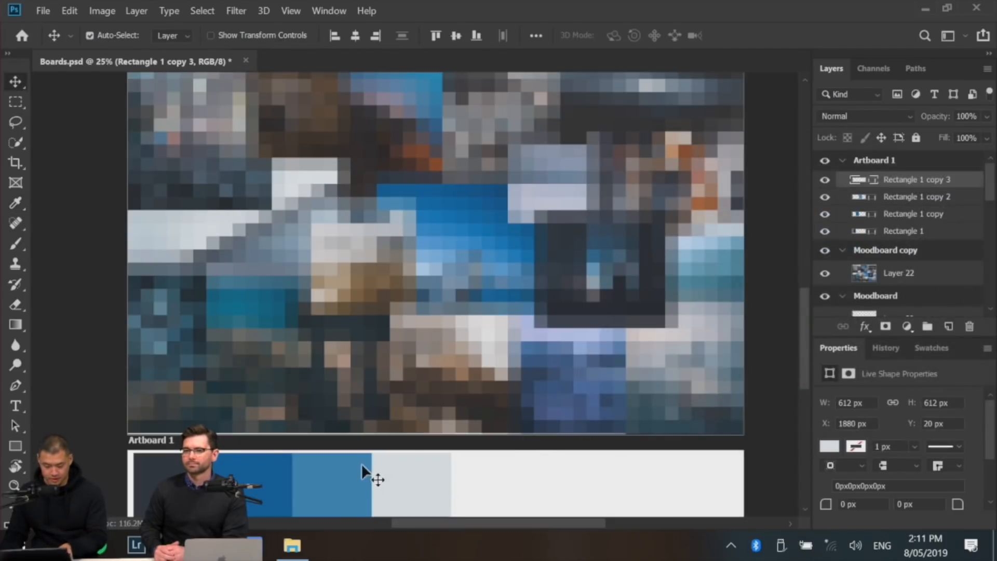
pyautogui.scroll(-3, 374, 474)
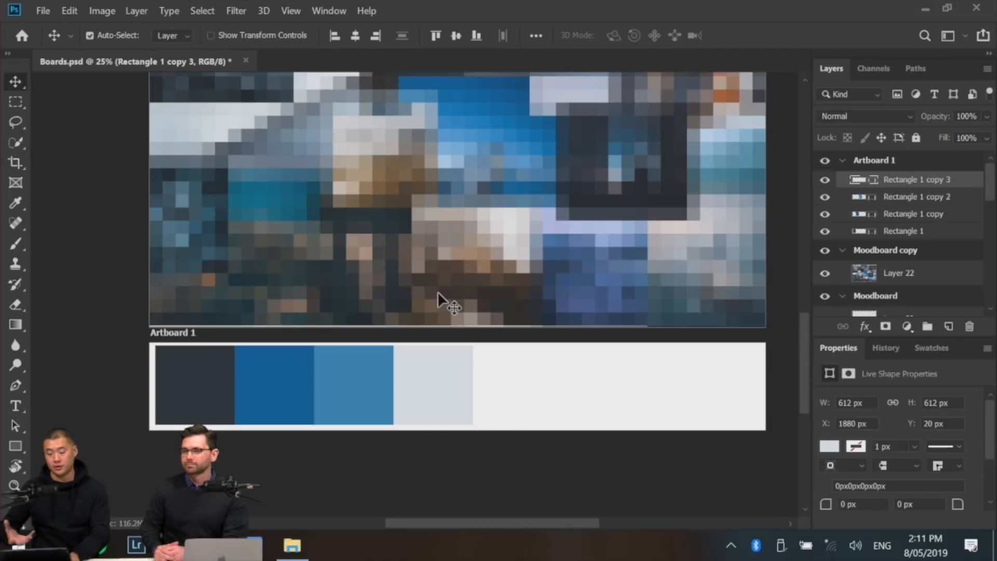
# - Switch to Adobe Color, apply the Analogous harmony rule and move the base colour to orange, then return to the Photoshop palette
pyautogui.scroll(3, 468, 312)
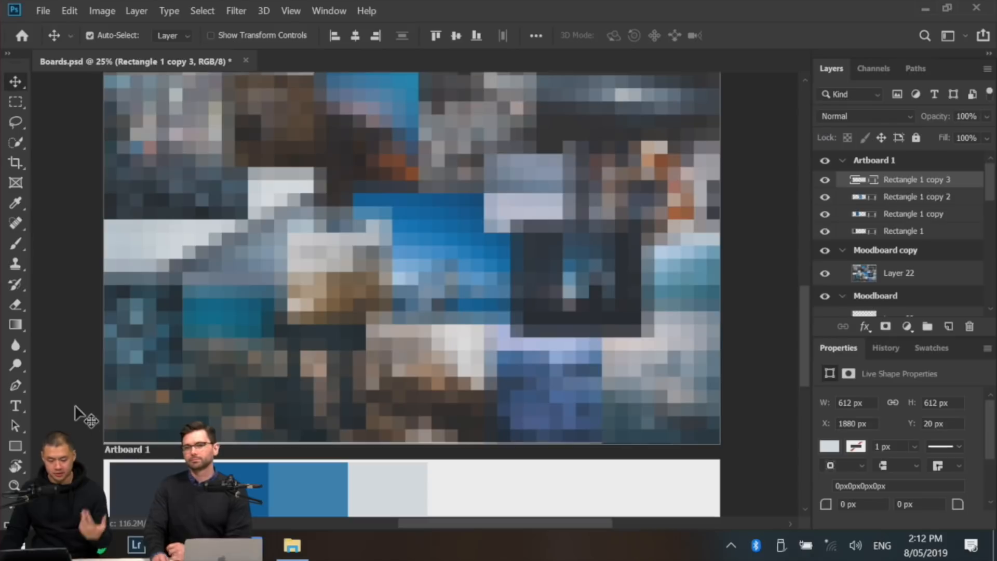
pyautogui.click(98, 545)
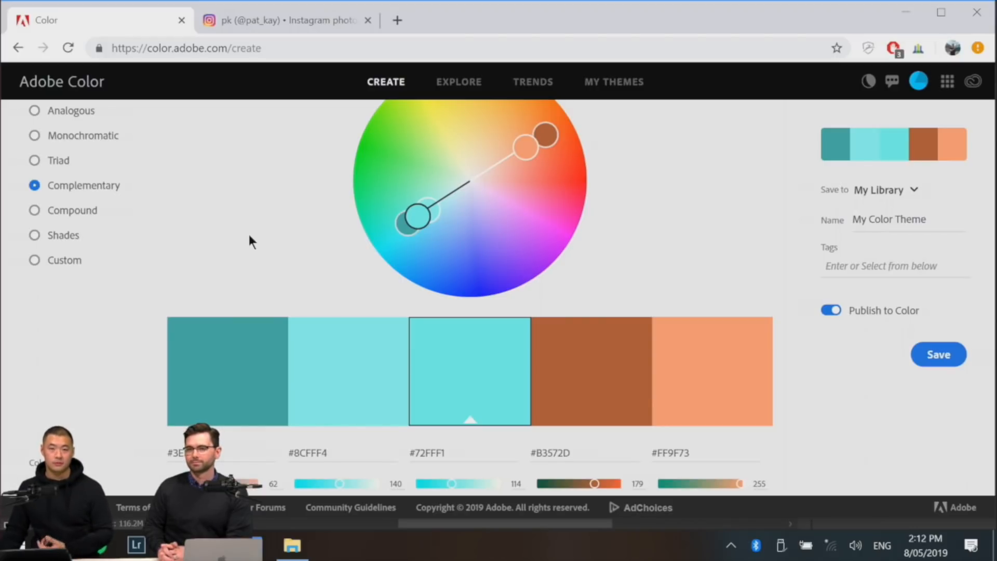
pyautogui.scroll(3, 236, 231)
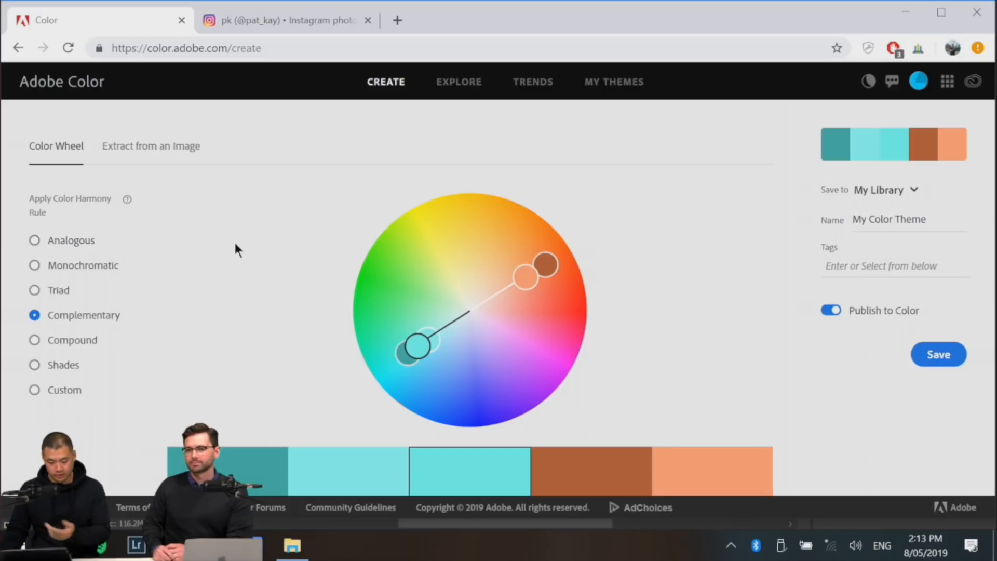
pyautogui.click(55, 240)
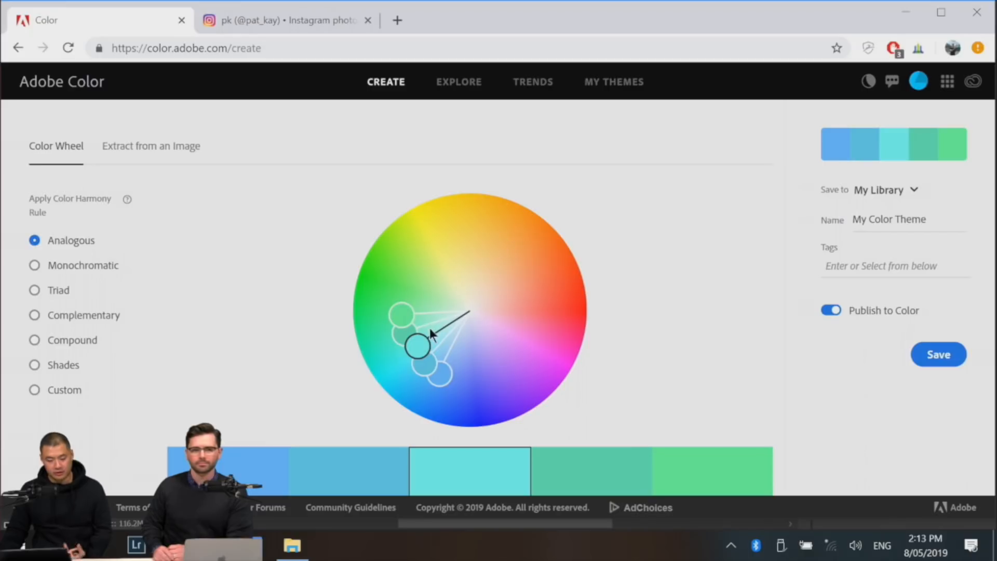
pyautogui.moveTo(421, 346); pyautogui.dragTo(538, 319)
pyautogui.moveTo(484, 275); pyautogui.dragTo(527, 270)
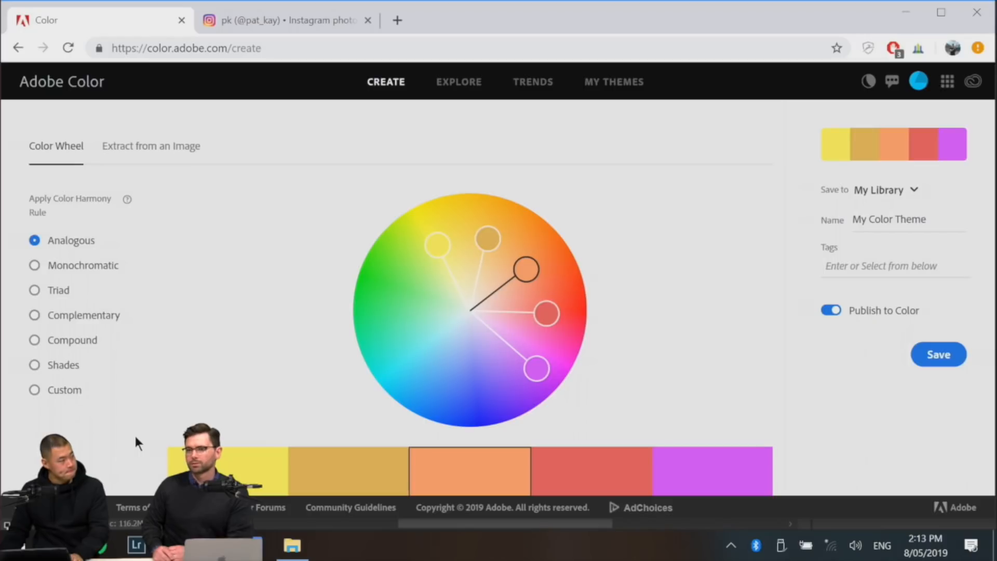
pyautogui.hotkey('alt', 'Tab')
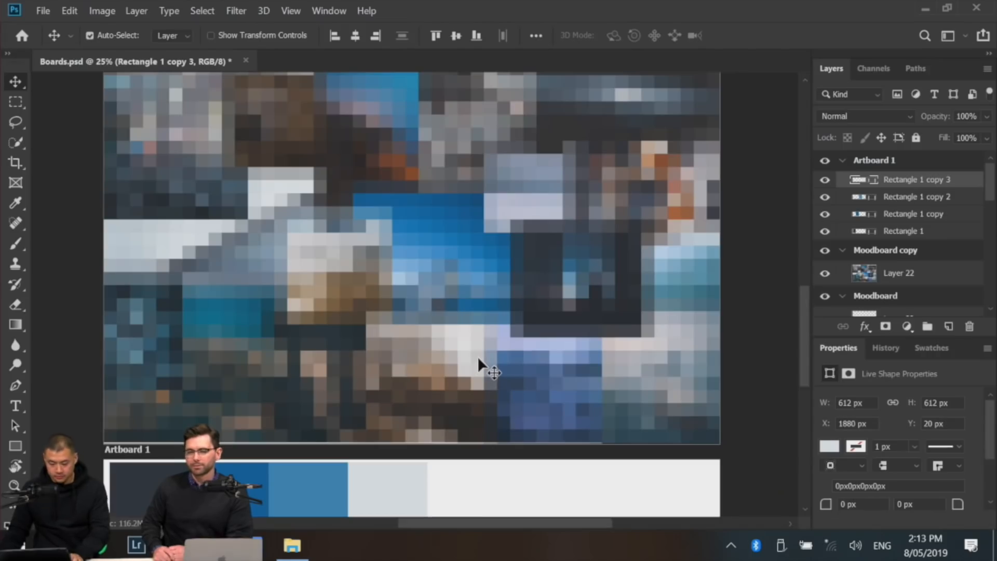
pyautogui.scroll(-2, 477, 354)
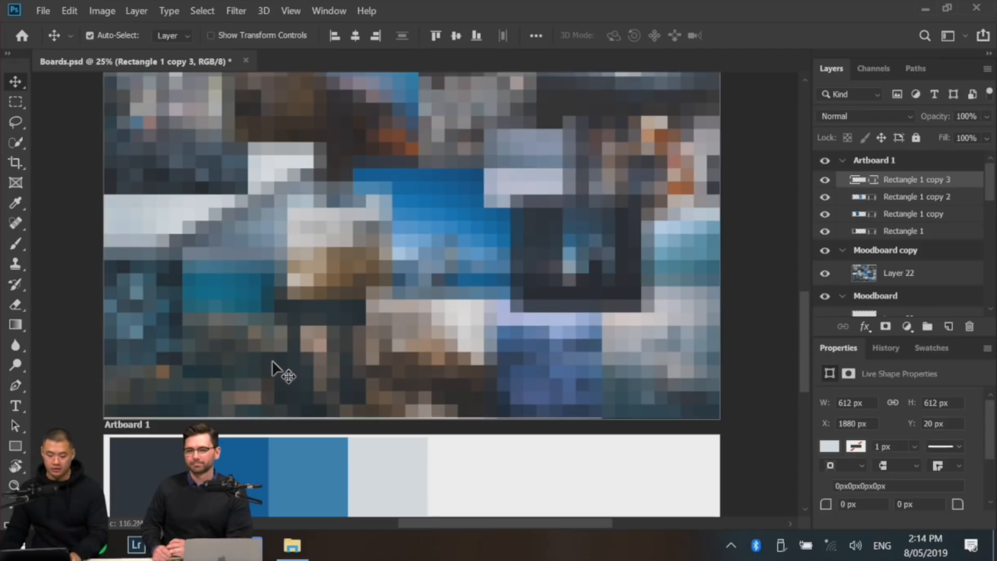
# - Switch to Adobe Color, apply the Monochromatic rule with the light blue base 6CC5FF, and return to the swatches in Photoshop
pyautogui.hotkey('alt', 'Tab')
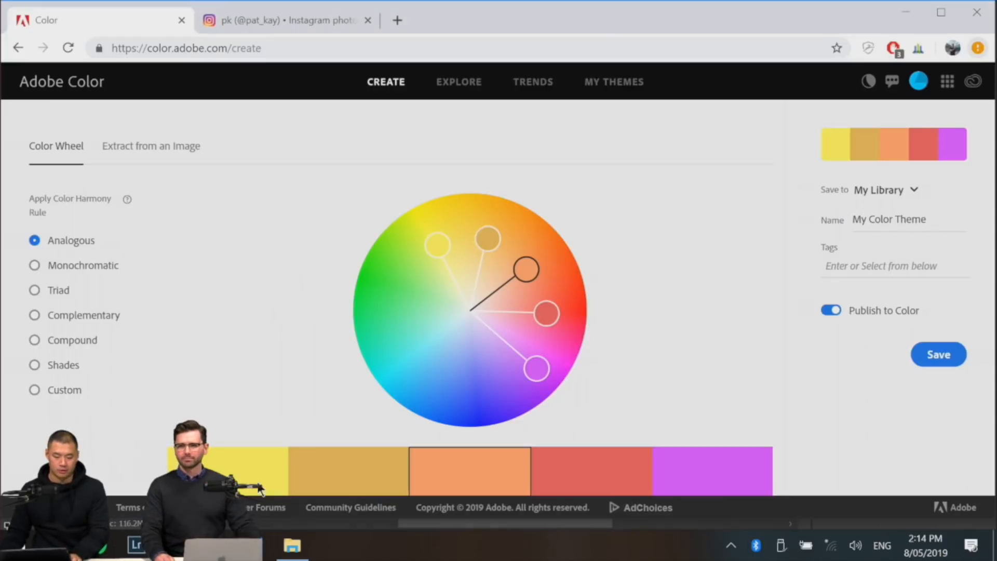
pyautogui.click(111, 267)
pyautogui.moveTo(525, 270); pyautogui.dragTo(438, 369)
pyautogui.scroll(-3, 378, 373)
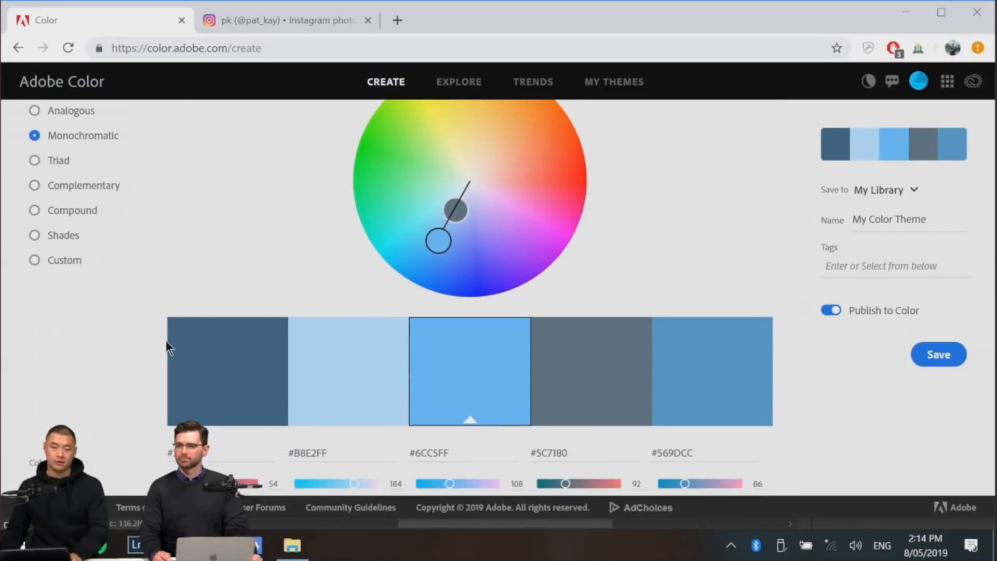
pyautogui.hotkey('alt', 'Tab')
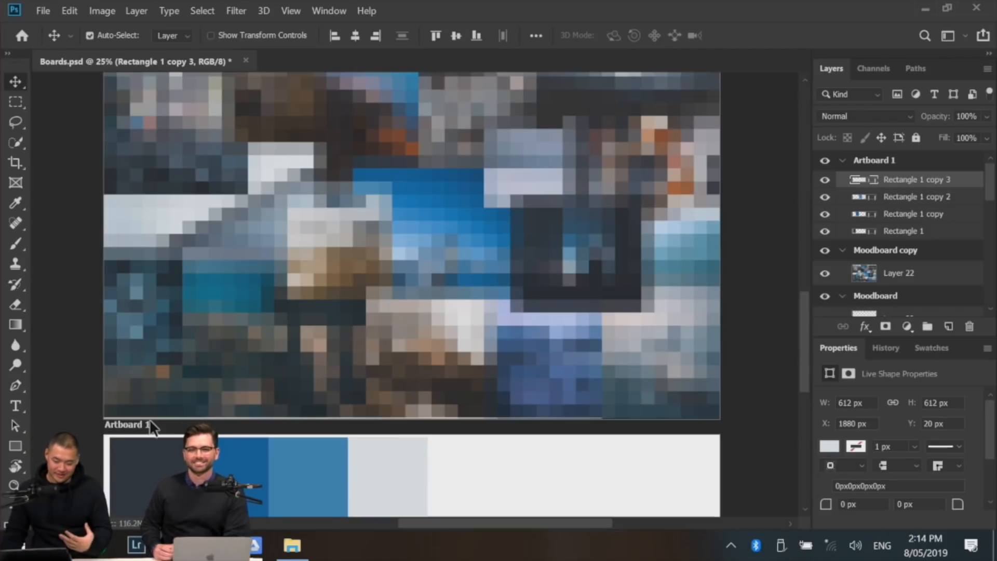
pyautogui.scroll(-1, 151, 423)
pyautogui.moveTo(806, 334); pyautogui.dragTo(807, 352)
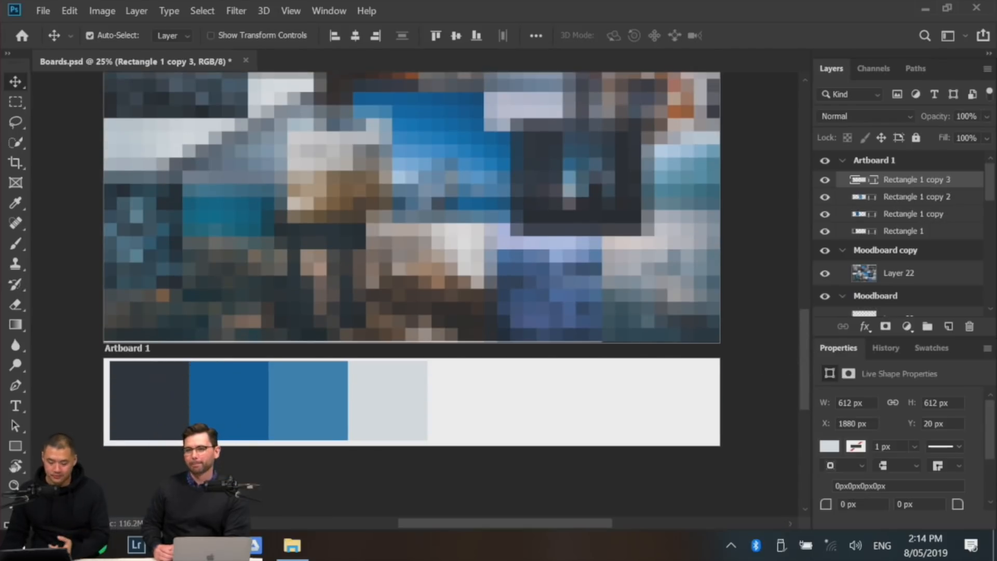
# - Switch to Lightroom Classic and open the night street photo of the cyclist in the Develop module
pyautogui.click(137, 546)
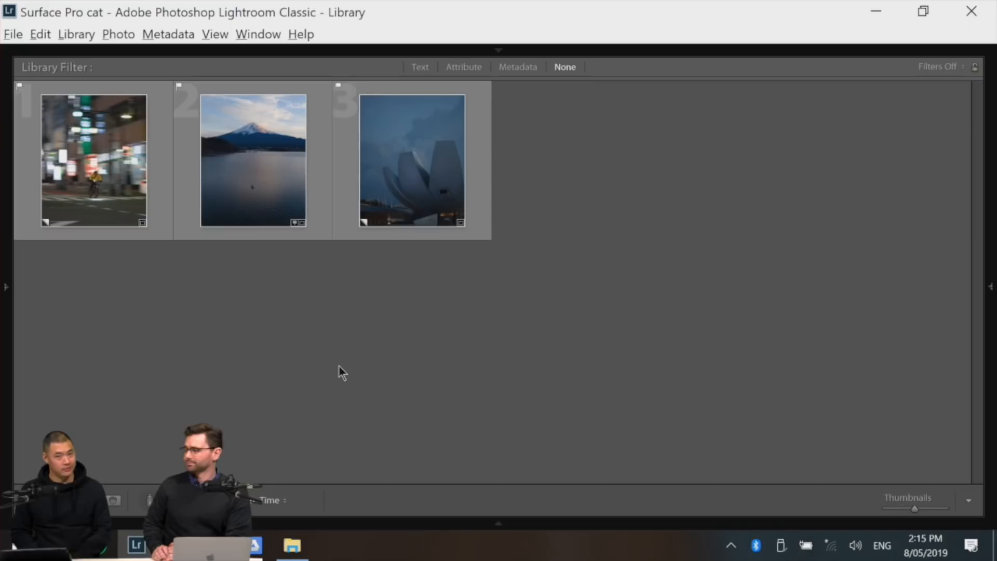
pyautogui.click(106, 196)
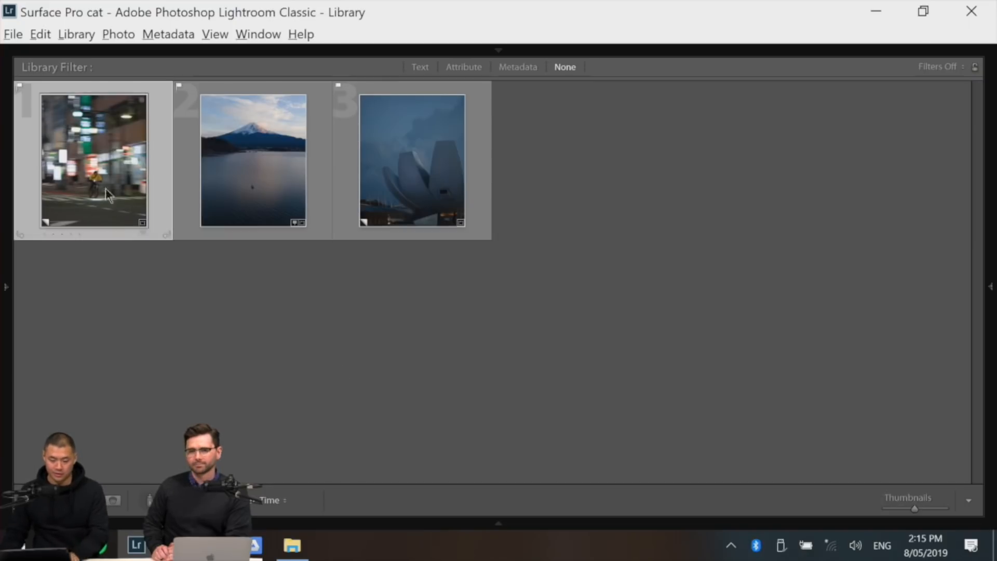
pyautogui.press('d')
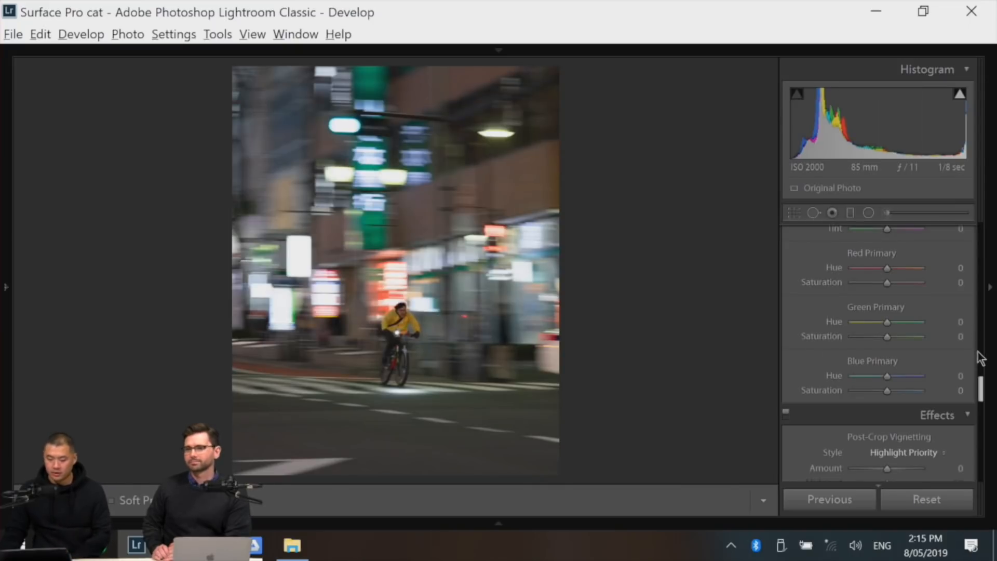
# - Enable Remove Chromatic Aberration and Enable Profile Corrections in the cyclist photo's lens corrections
pyautogui.scroll(5, 877, 365)
pyautogui.scroll(12, 877, 366)
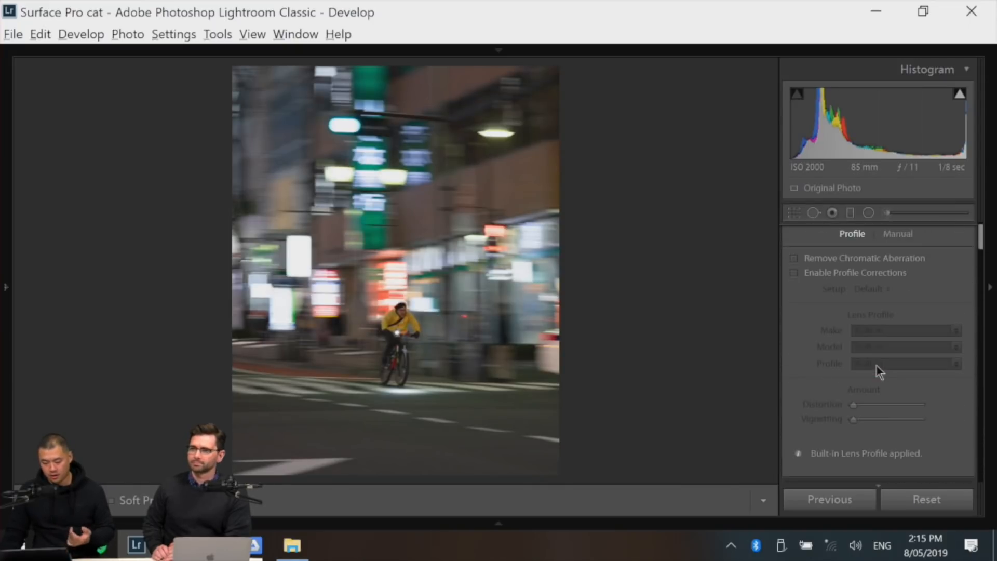
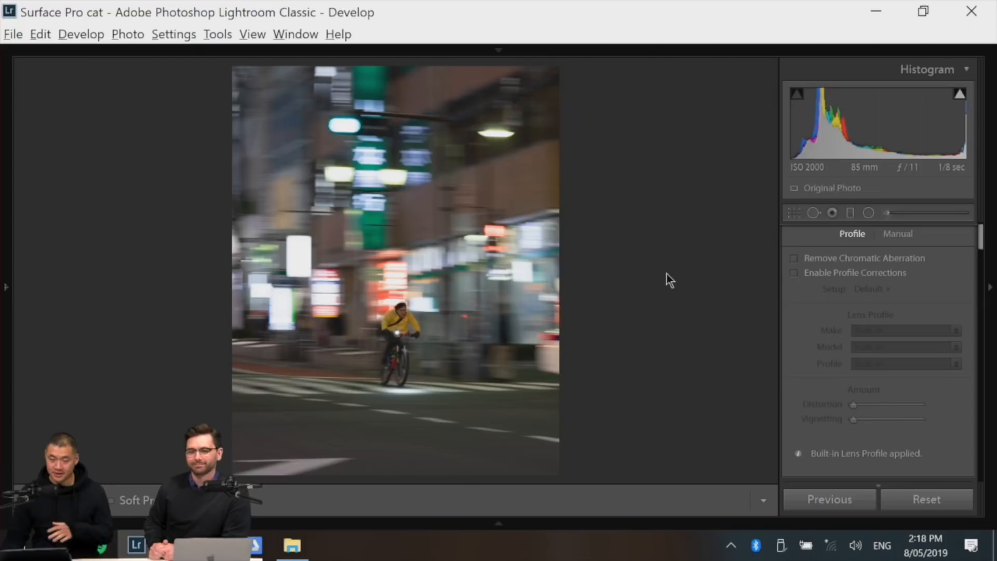
pyautogui.scroll(1, 922, 266)
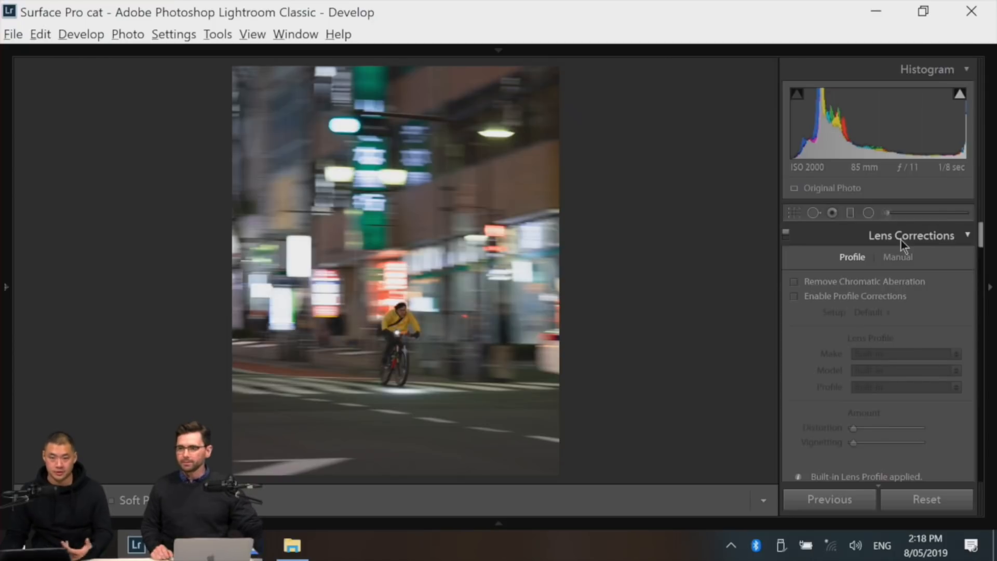
pyautogui.click(882, 281)
pyautogui.click(878, 296)
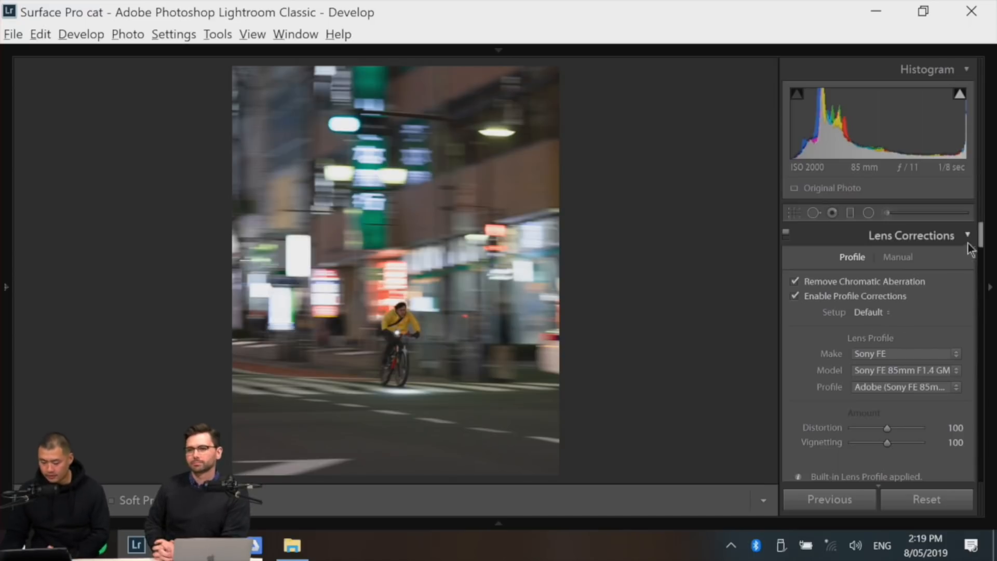
# - Compare the photo with the Photoshop palette, cool its white balance to a temperature of 3938, and shift the tint slightly toward magenta
pyautogui.moveTo(981, 232); pyautogui.dragTo(983, 268)
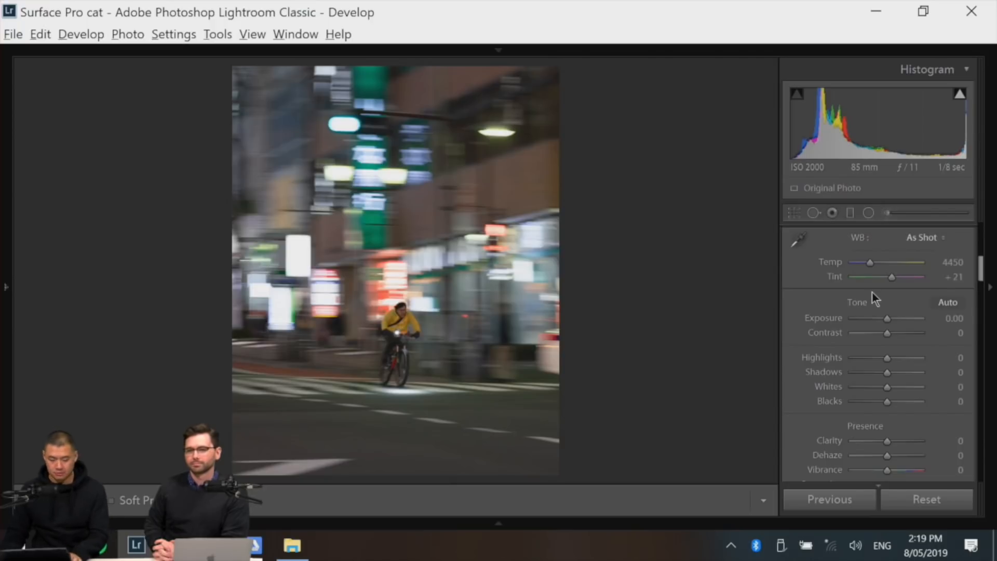
pyautogui.hotkey('alt', 'Tab')
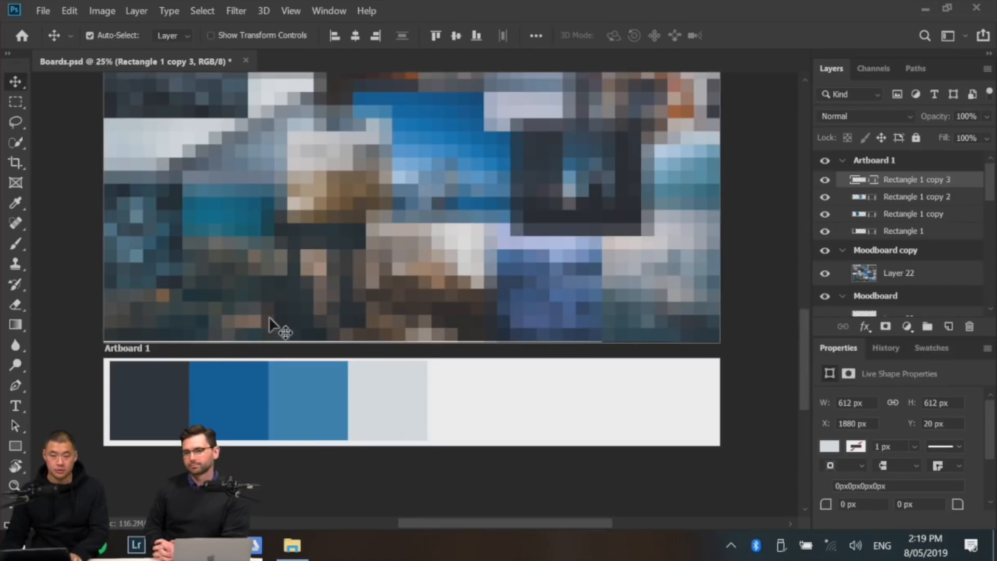
pyautogui.hotkey('alt', 'Tab')
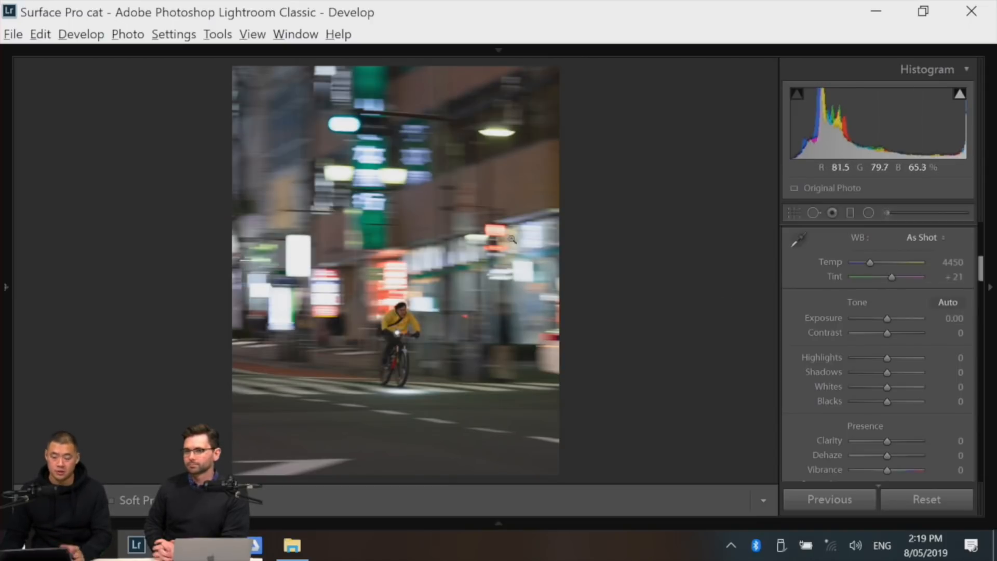
pyautogui.moveTo(870, 263); pyautogui.dragTo(865, 261)
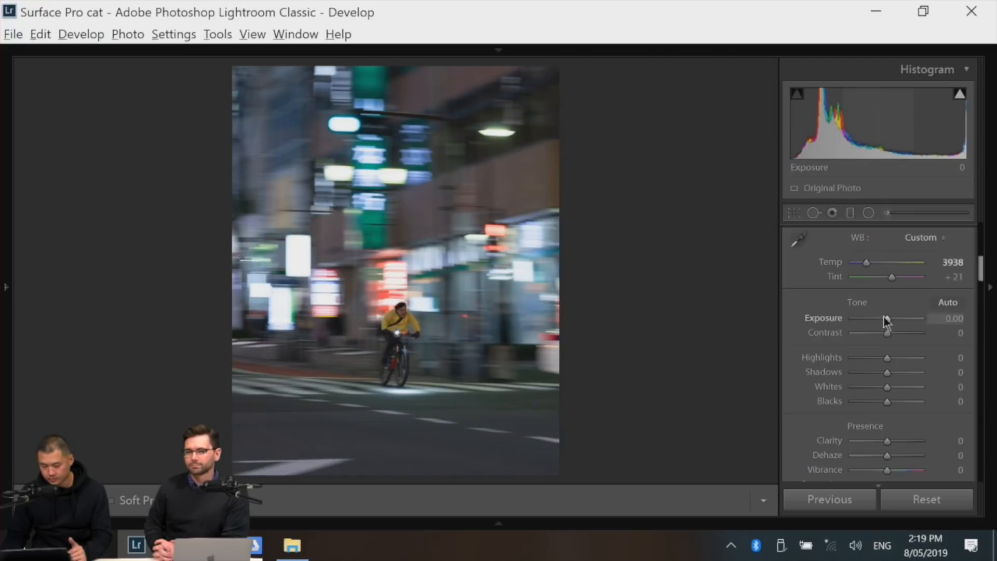
pyautogui.moveTo(893, 277); pyautogui.dragTo(895, 276)
# - Check the photo for clipping and set Highlights to -29 and Shadows to +35
pyautogui.scroll(-3, 981, 273)
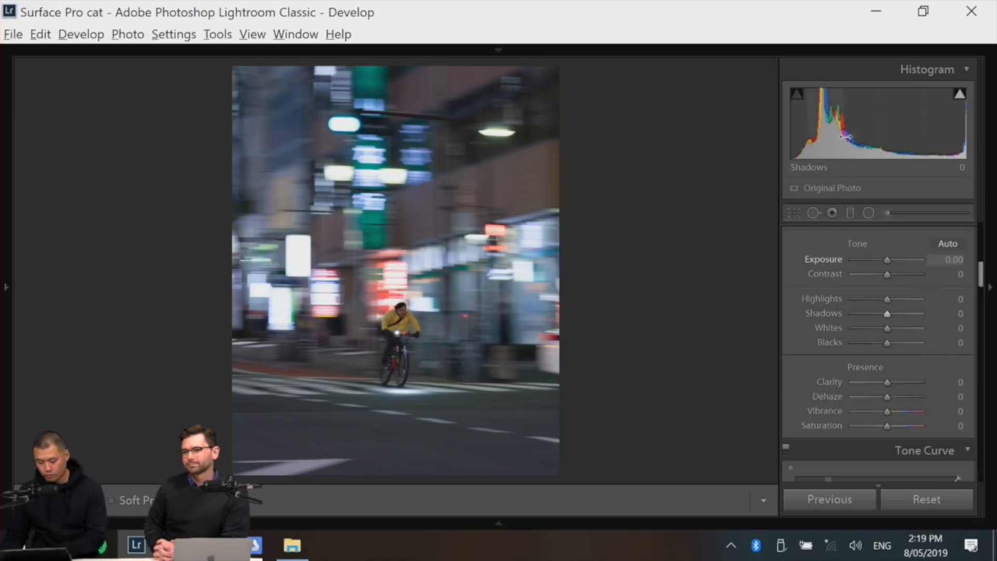
pyautogui.press('j')
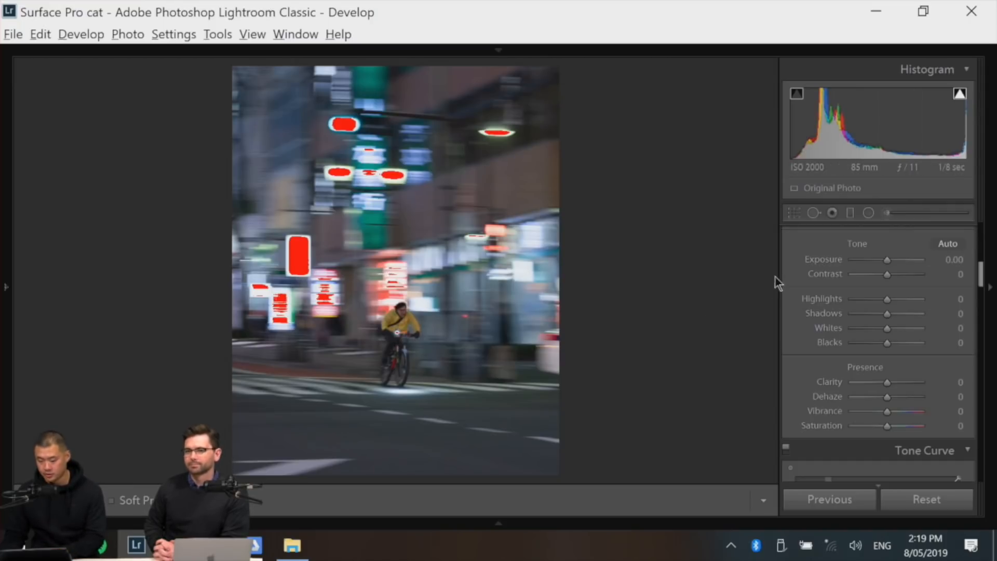
pyautogui.moveTo(887, 300); pyautogui.dragTo(899, 325)
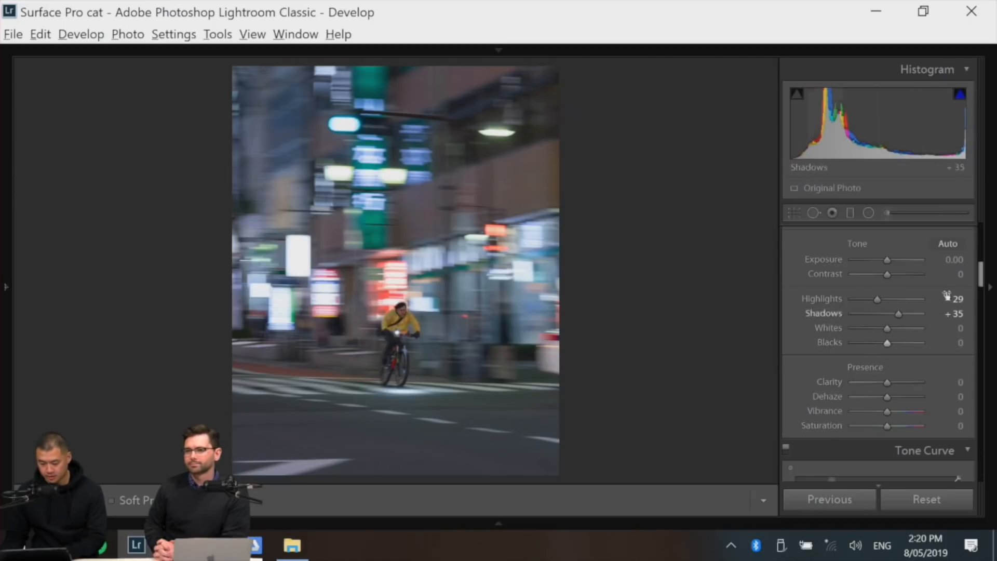
pyautogui.moveTo(982, 277); pyautogui.dragTo(982, 287)
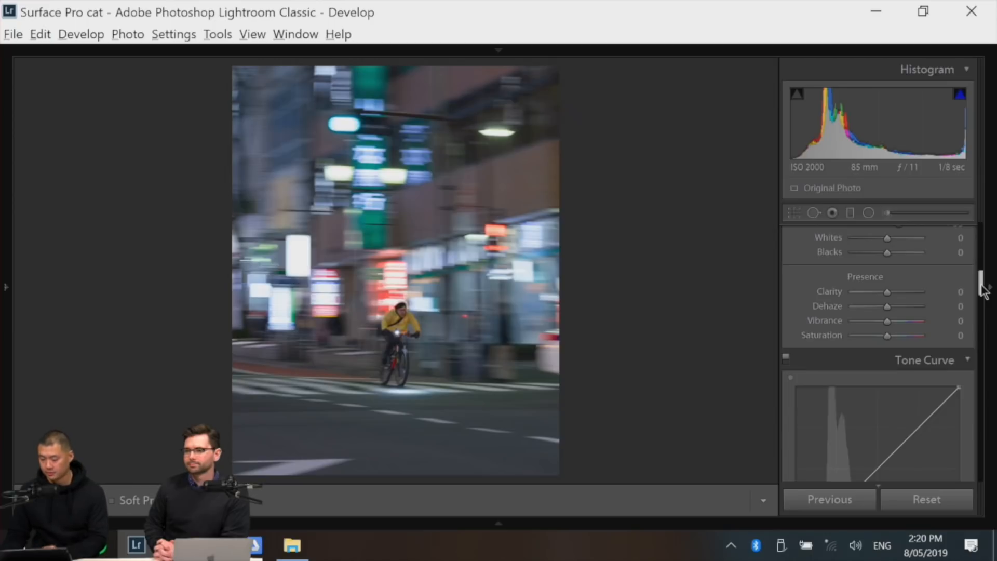
# - Shape the RGB tone curve into an S-curve with a fixed midpoint, deeper shadows, a lifted black point and a lowered white point
pyautogui.scroll(-3, 982, 290)
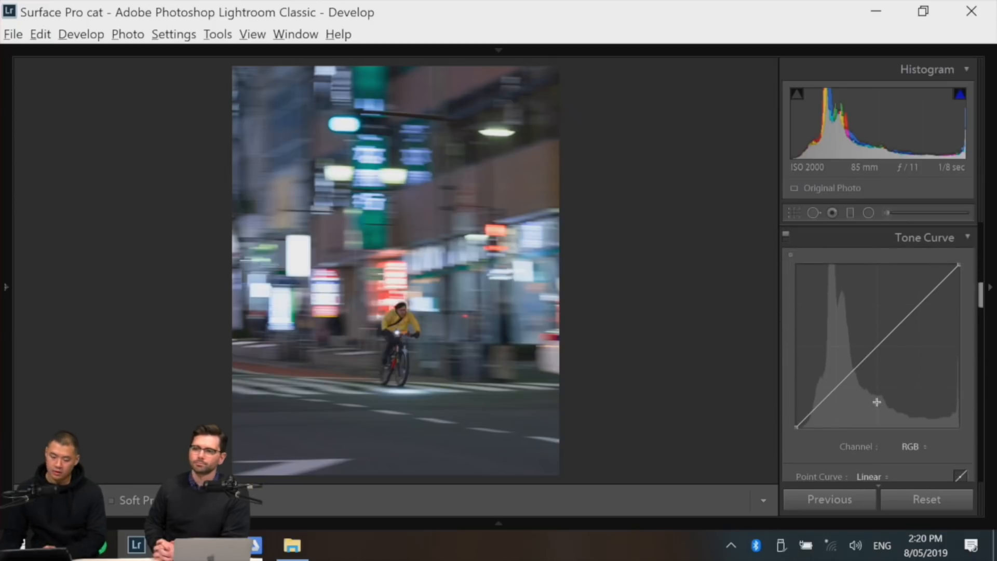
pyautogui.click(876, 345)
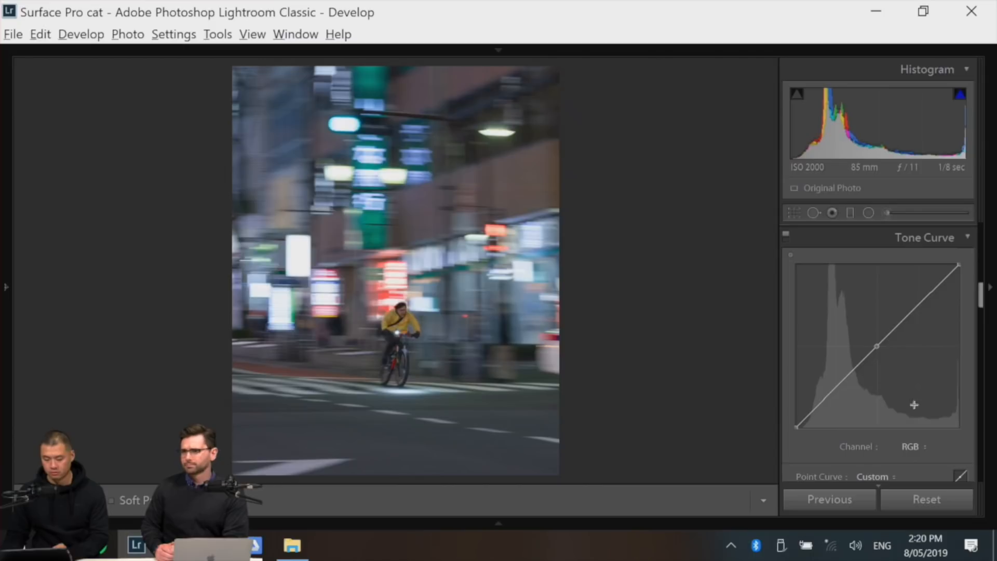
pyautogui.click(834, 389)
pyautogui.moveTo(833, 390); pyautogui.dragTo(833, 396)
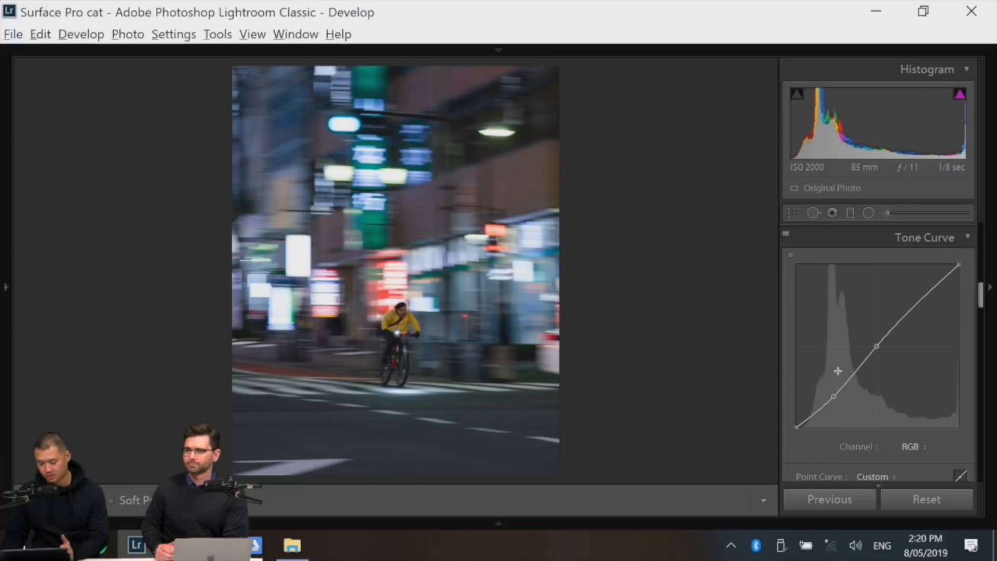
pyautogui.moveTo(919, 297); pyautogui.dragTo(920, 299)
pyautogui.moveTo(796, 426)
pyautogui.mouseDown()
pyautogui.moveTo(786, 416)
pyautogui.moveTo(796, 410)
pyautogui.mouseUp()
pyautogui.moveTo(959, 264); pyautogui.dragTo(969, 273)
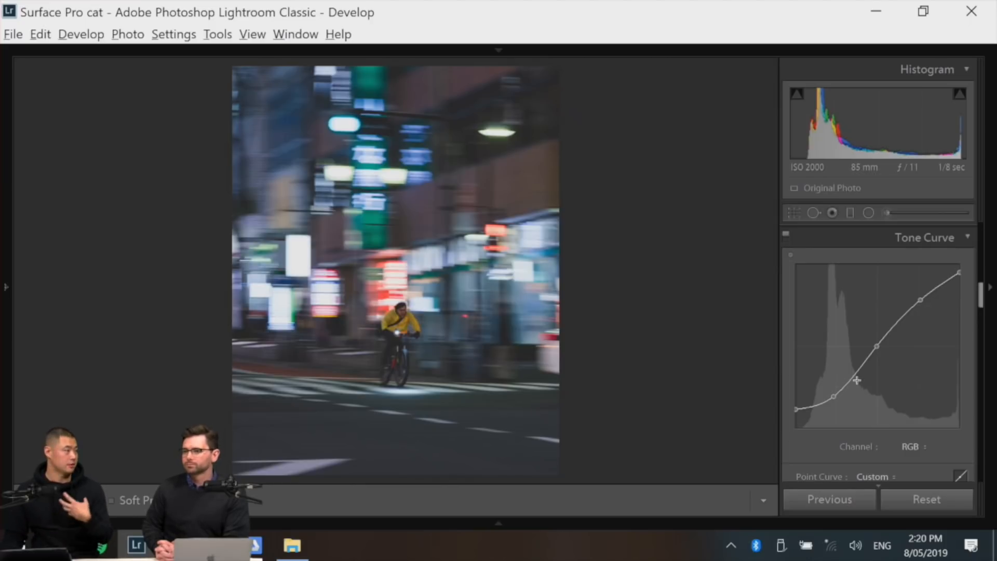
# - Switch to Adobe Color, apply the Complementary harmony to the blue base colour as a reference, and return to Lightroom Classic
pyautogui.scroll(-3, 881, 378)
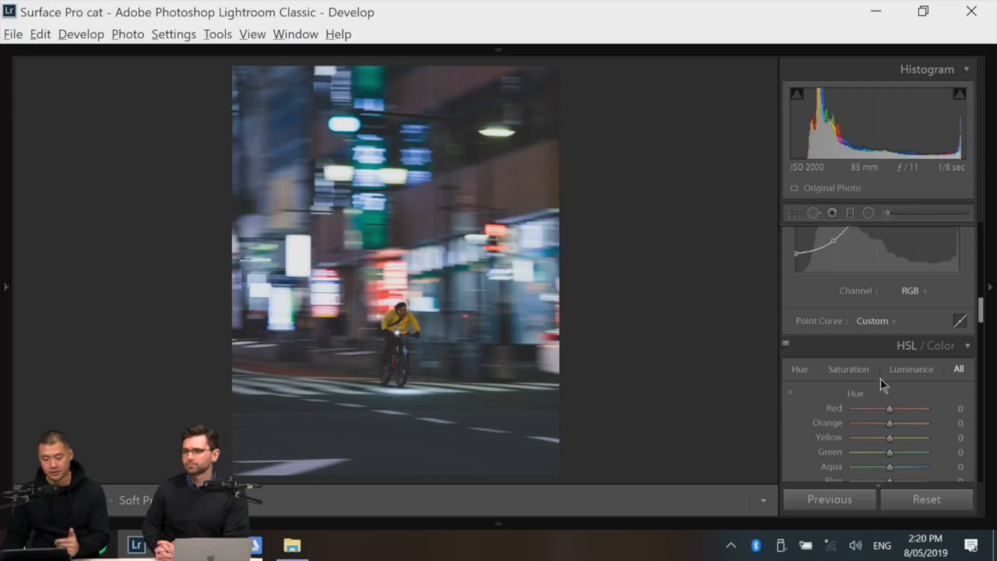
pyautogui.scroll(-2, 883, 382)
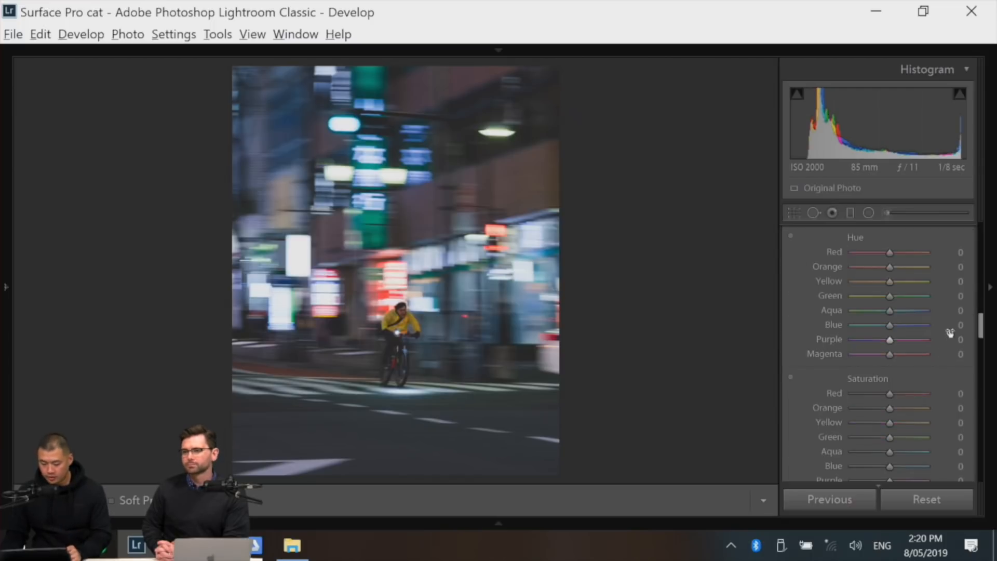
pyautogui.moveTo(982, 327)
pyautogui.mouseDown()
pyautogui.moveTo(985, 358)
pyautogui.moveTo(982, 314)
pyautogui.moveTo(983, 323)
pyautogui.mouseUp()
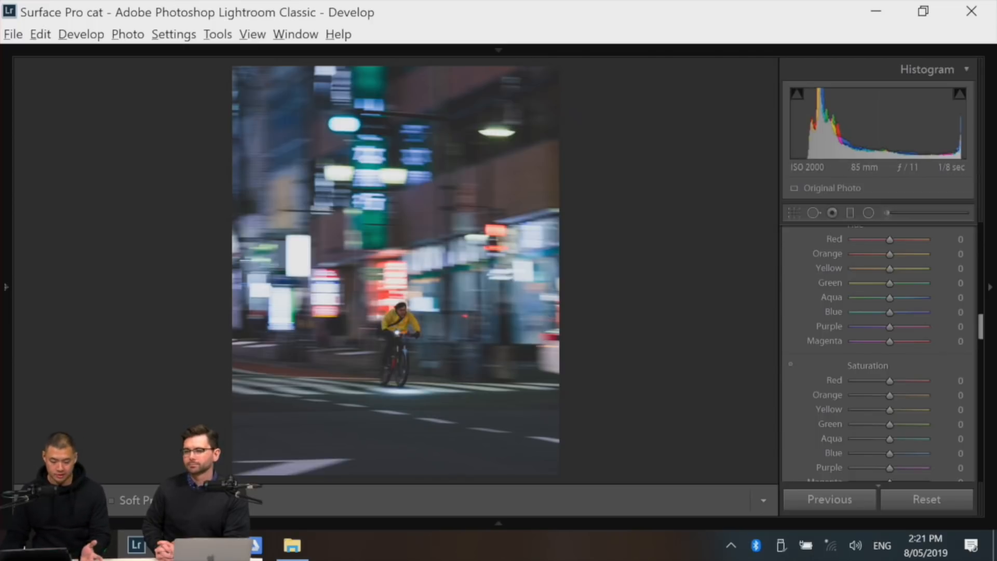
pyautogui.click(208, 546)
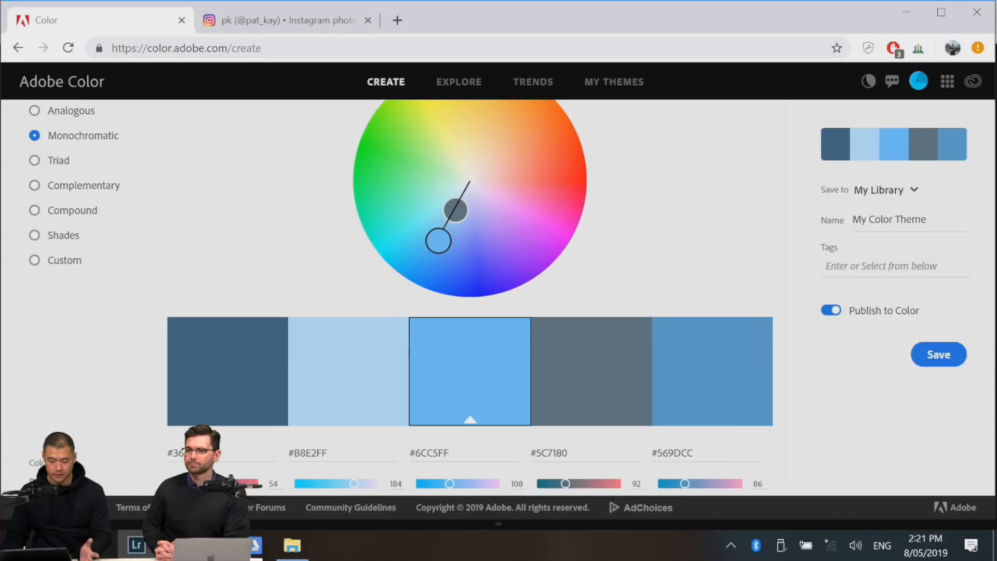
pyautogui.click(73, 194)
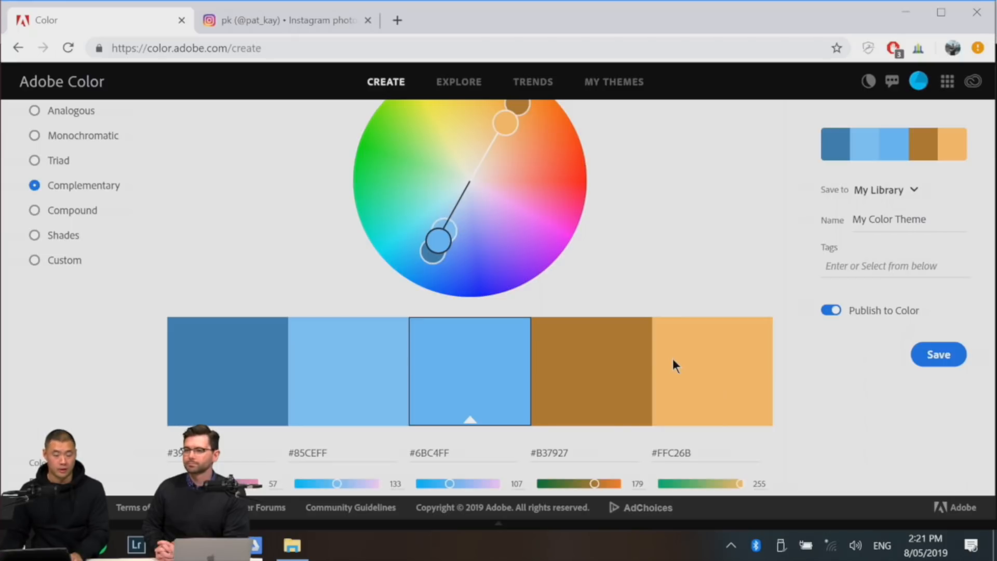
pyautogui.hotkey('alt', 'Tab')
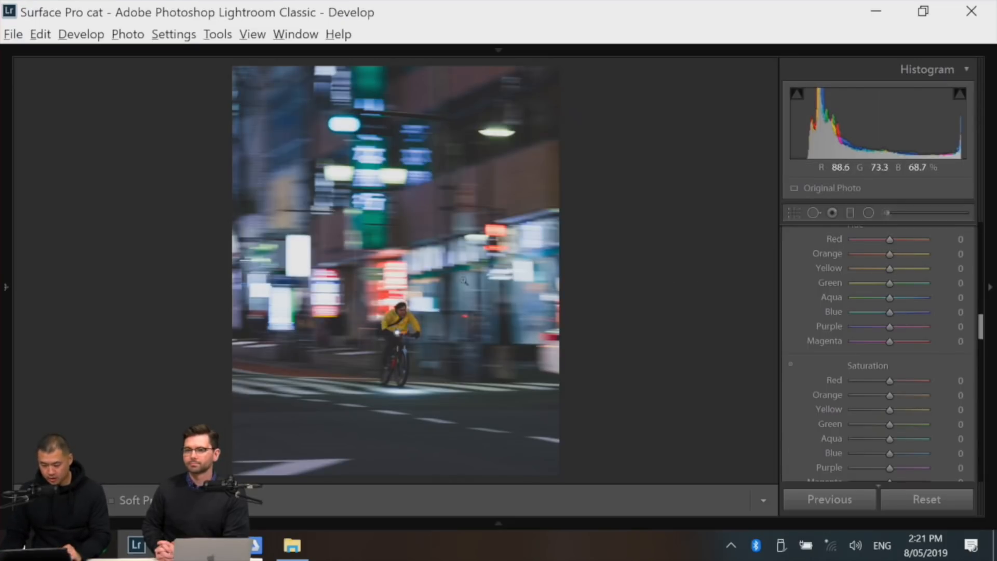
# - Set the HSL hues to Red +19, Orange -31, Yellow -53, Green -60, Aqua +11 and Blue -5
pyautogui.moveTo(890, 241); pyautogui.dragTo(869, 272)
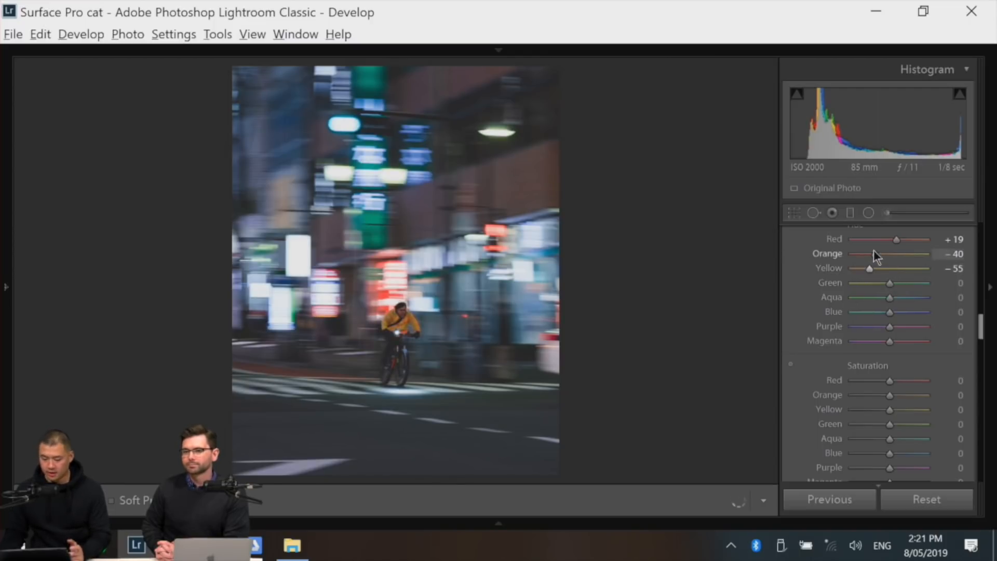
pyautogui.click(877, 253)
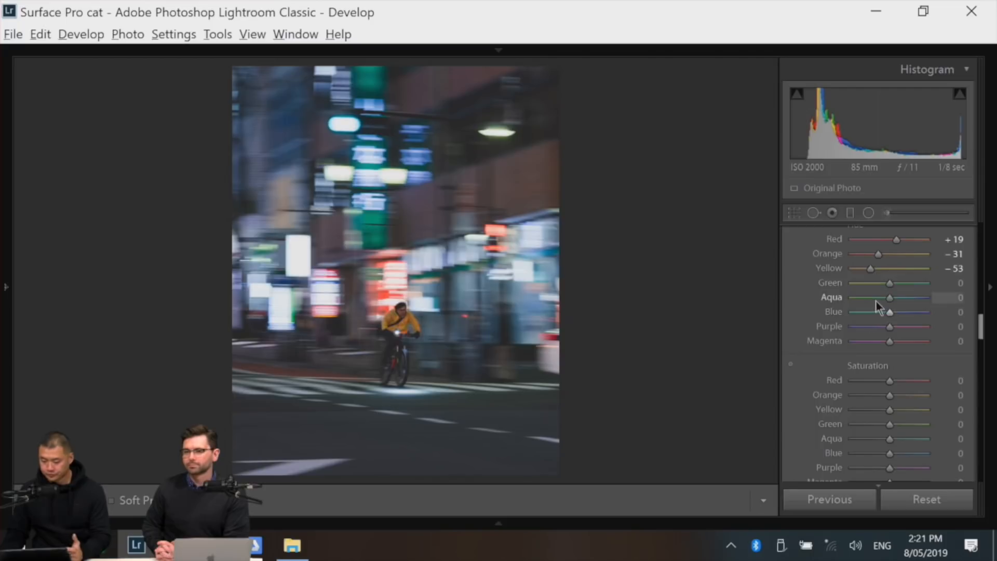
pyautogui.moveTo(862, 282); pyautogui.dragTo(897, 286)
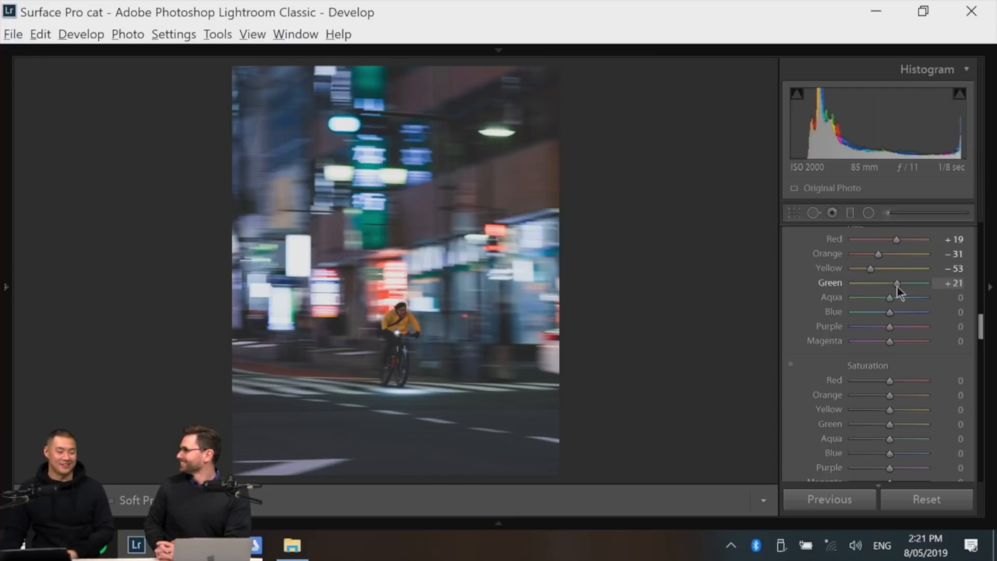
pyautogui.moveTo(896, 285)
pyautogui.mouseDown()
pyautogui.moveTo(868, 288)
pyautogui.moveTo(880, 291)
pyautogui.mouseUp()
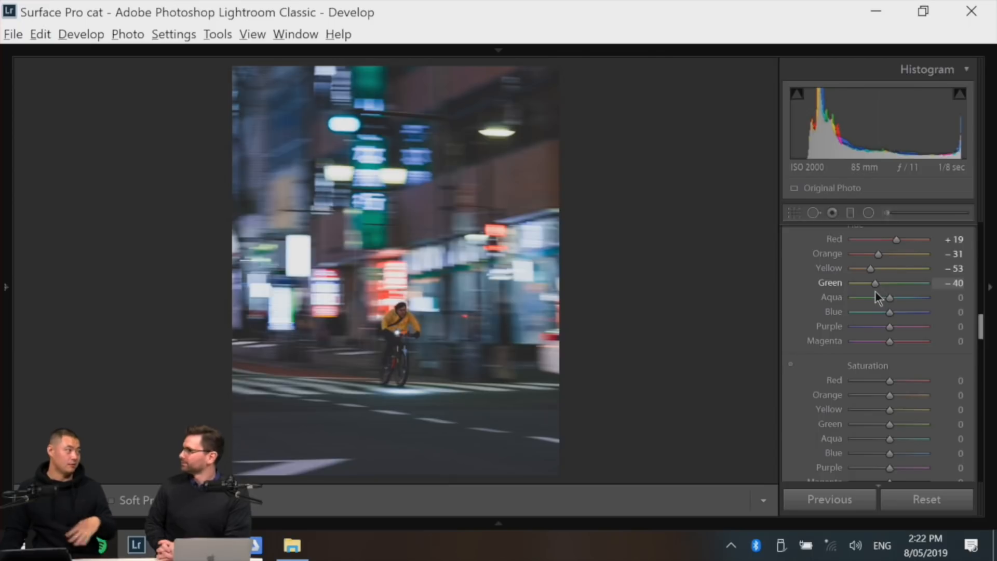
pyautogui.moveTo(872, 297)
pyautogui.mouseDown()
pyautogui.moveTo(935, 307)
pyautogui.moveTo(866, 299)
pyautogui.mouseUp()
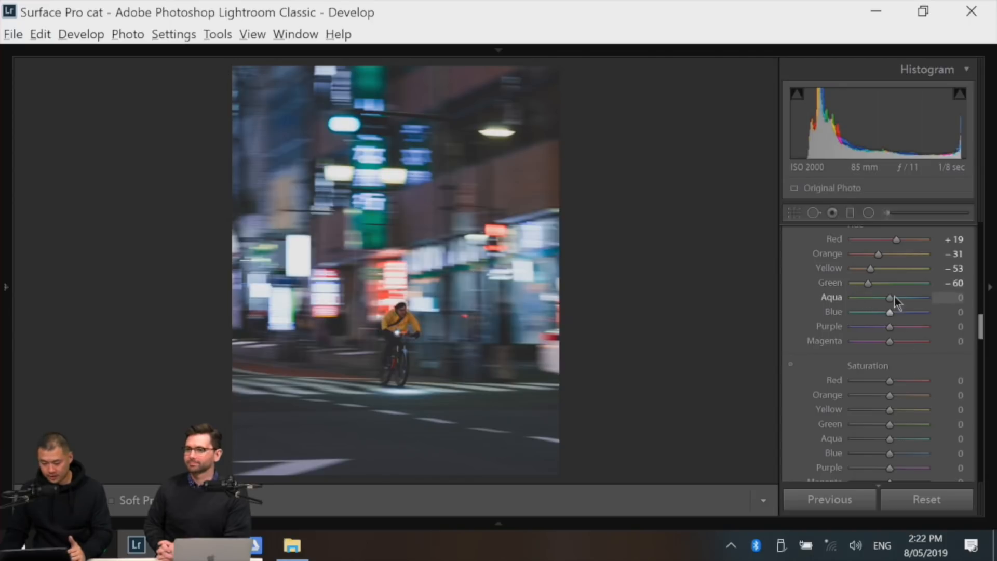
pyautogui.moveTo(892, 301); pyautogui.dragTo(886, 319)
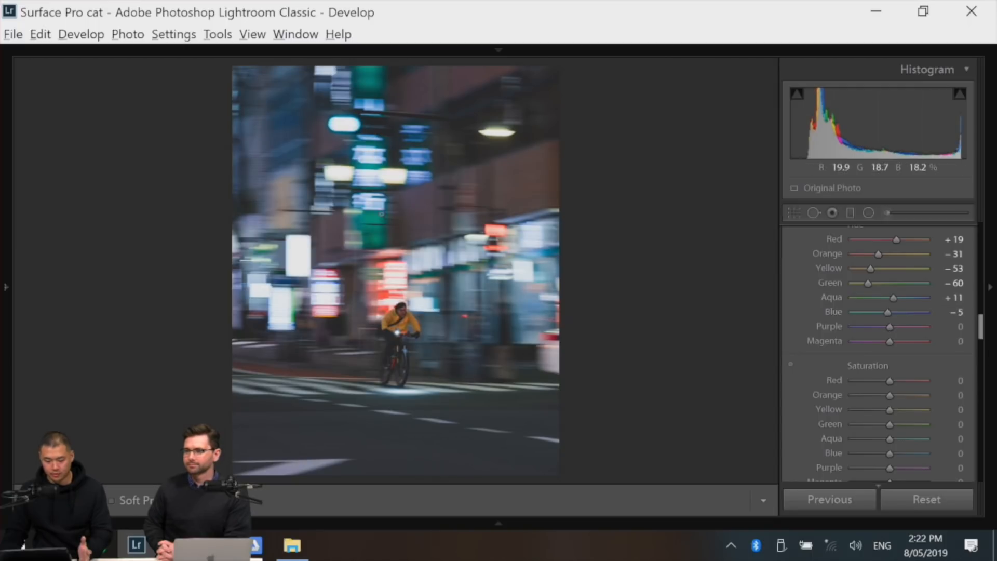
# - Compare a close-up of the photo's blurred storefronts with the Photoshop palette, and set the Purple hue to -87 and the Magenta hue to -84
pyautogui.click(524, 285)
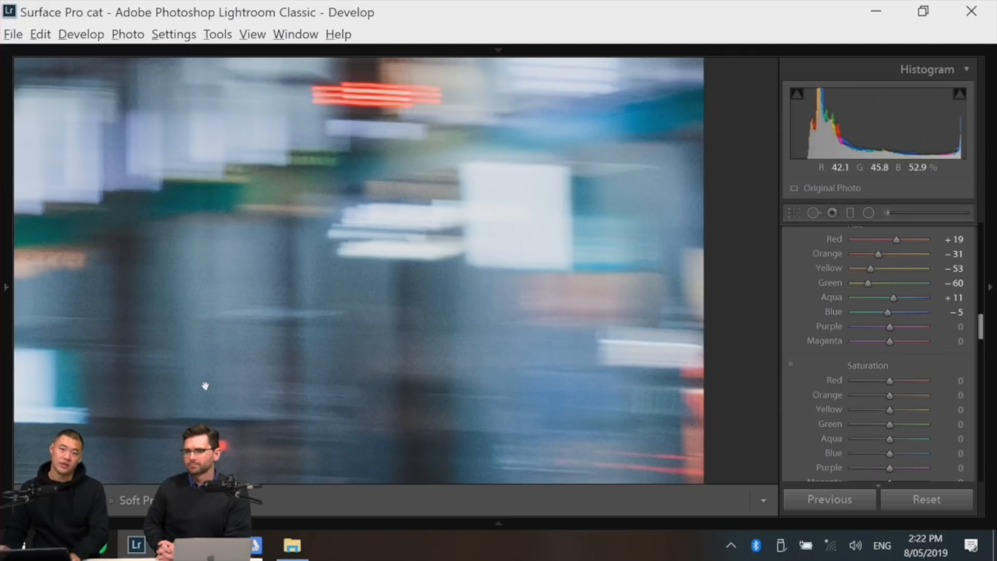
pyautogui.hotkey('alt', 'Tab')
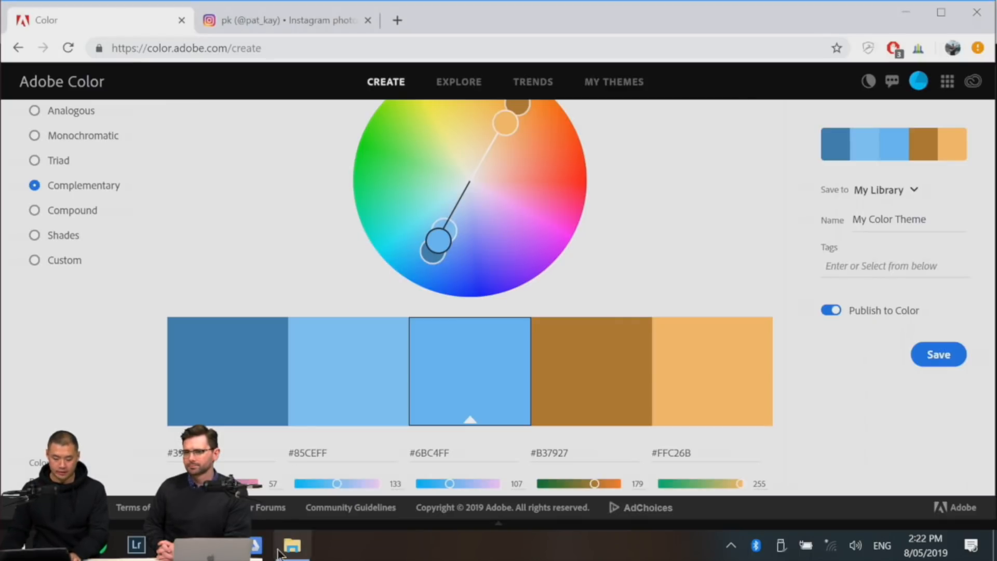
pyautogui.hotkey('alt', 'Tab')
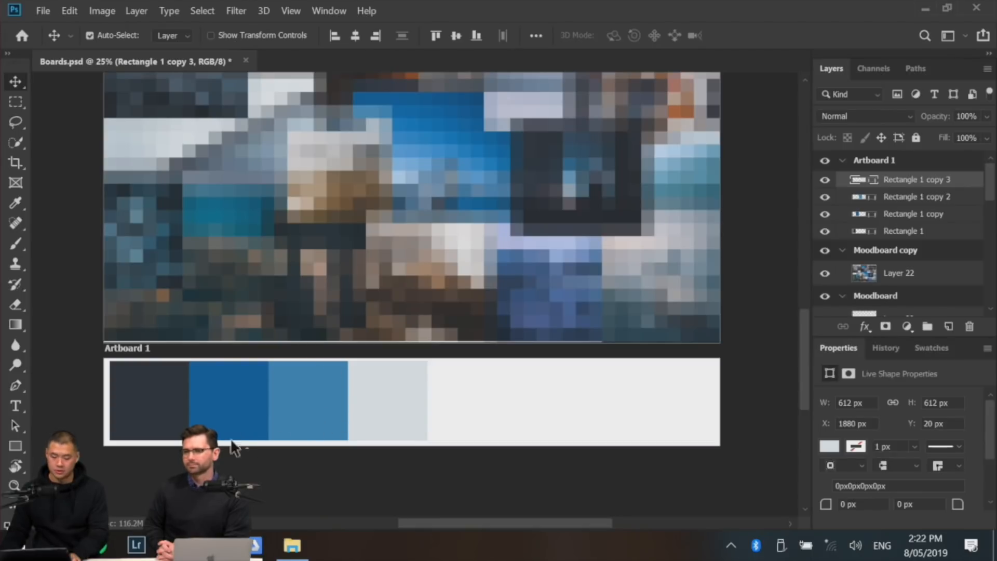
pyautogui.click(136, 544)
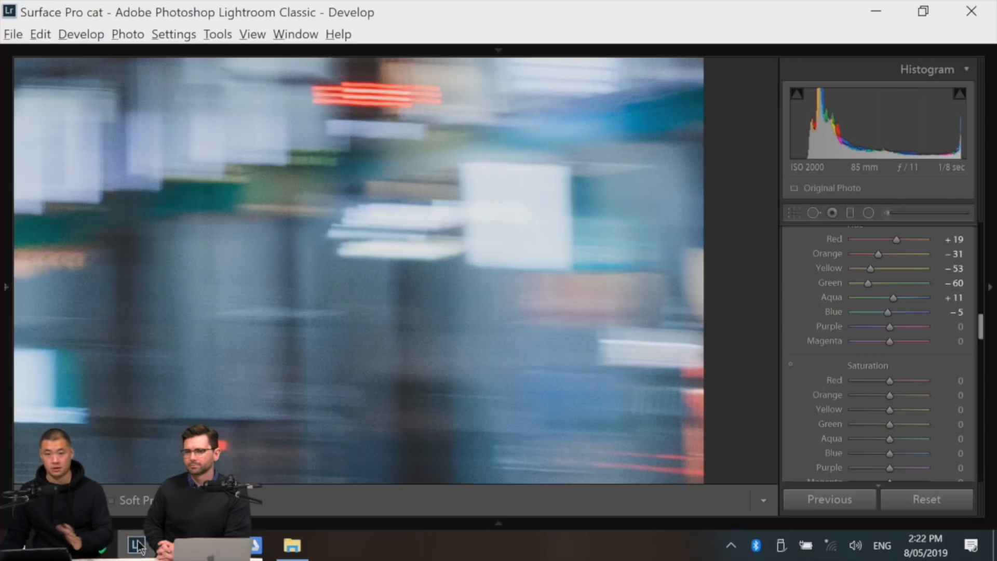
pyautogui.click(524, 353)
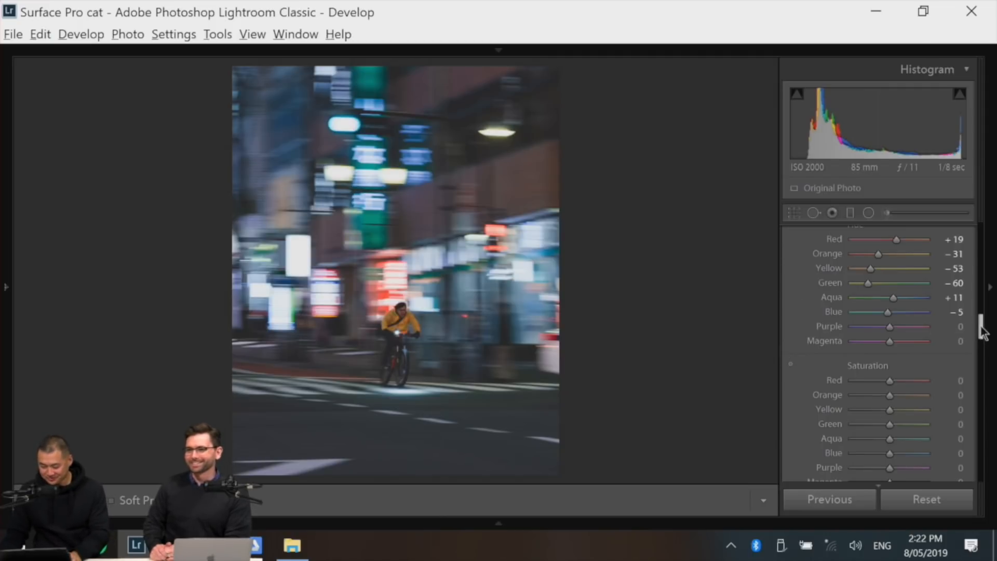
pyautogui.moveTo(982, 325); pyautogui.dragTo(983, 333)
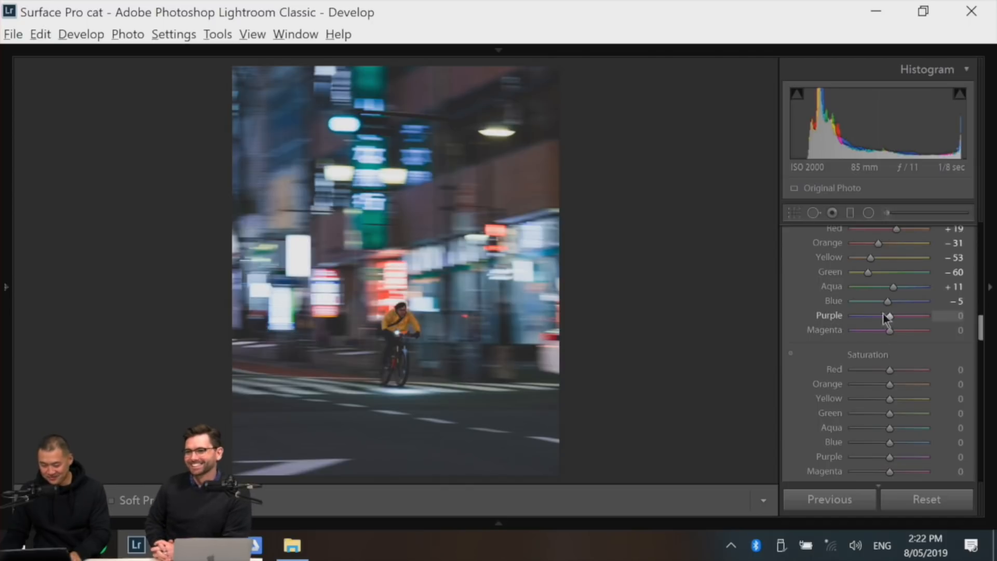
pyautogui.moveTo(889, 316); pyautogui.dragTo(858, 333)
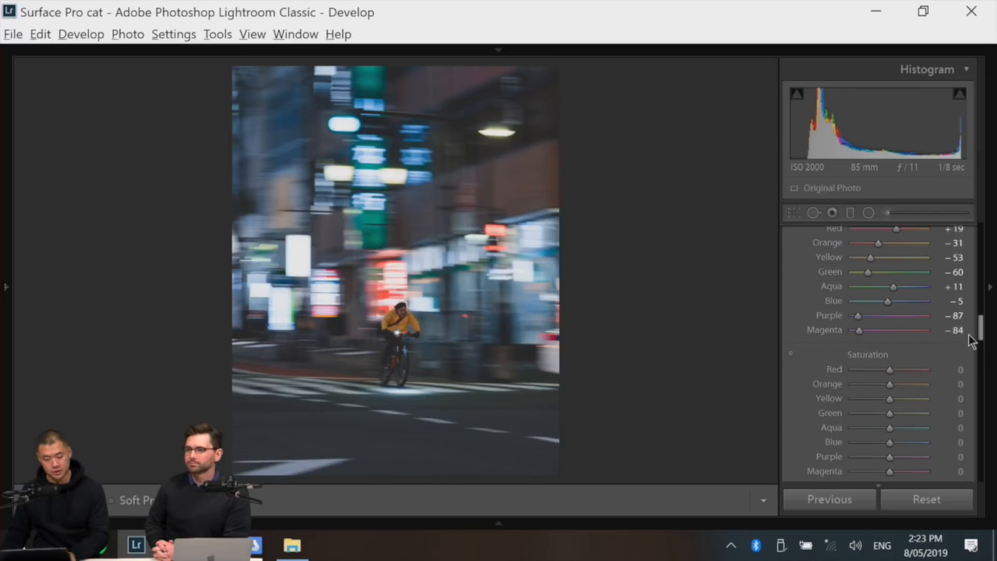
# - Set the HSL saturation of all eight colours, from Red through Magenta, to -20
pyautogui.moveTo(985, 323); pyautogui.dragTo(985, 337)
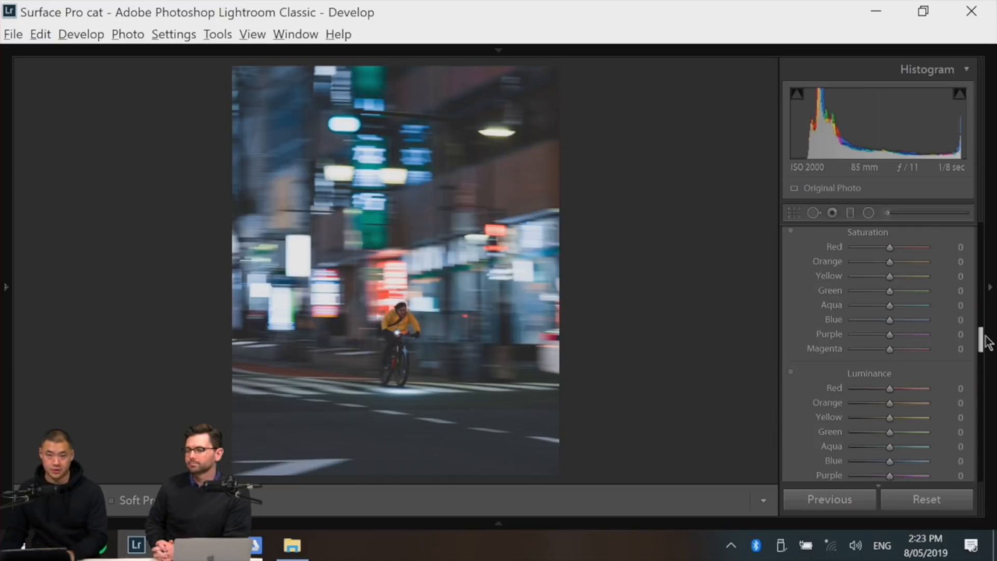
pyautogui.click(960, 248)
pyautogui.write('-20')
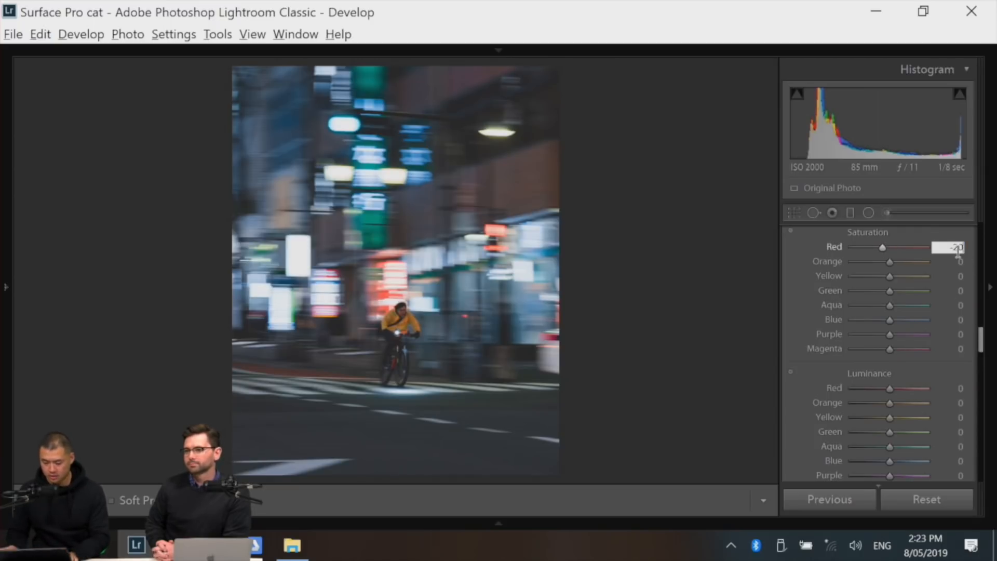
pyautogui.press('Return')
pyautogui.hotkey('ctrl', 'c')
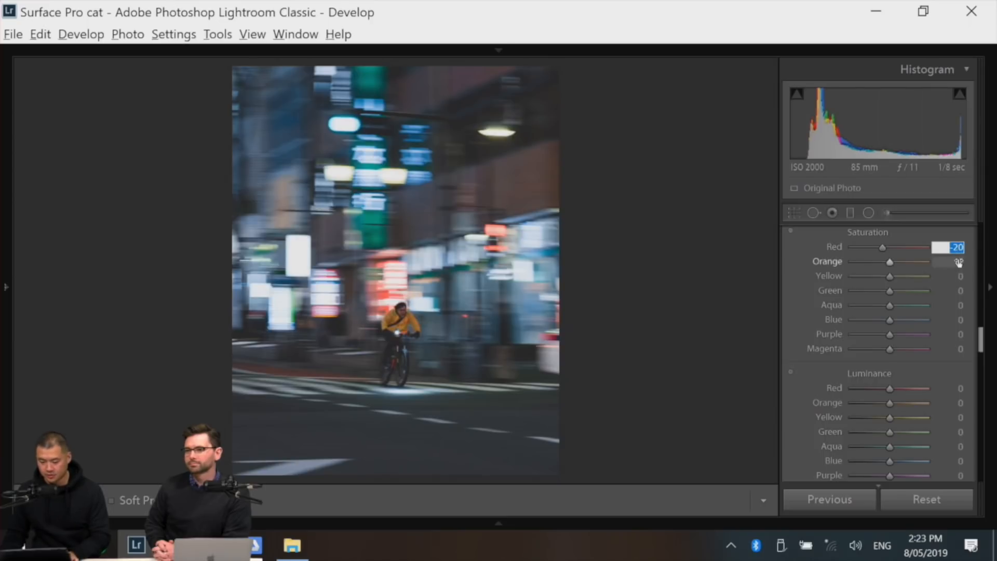
pyautogui.click(960, 263)
pyautogui.hotkey('ctrl', 'v')
pyautogui.click(960, 278)
pyautogui.hotkey('ctrl', 'v')
pyautogui.click(960, 291)
pyautogui.hotkey('ctrl', 'v')
pyautogui.click(960, 312)
pyautogui.click(959, 306)
pyautogui.hotkey('ctrl', 'v')
pyautogui.click(960, 320)
pyautogui.hotkey('ctrl', 'v')
pyautogui.click(959, 335)
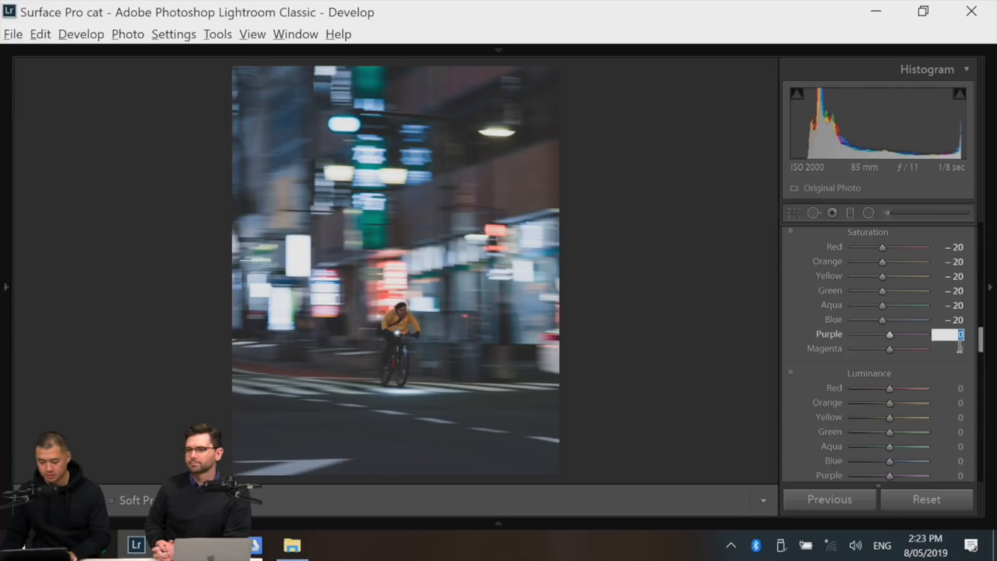
pyautogui.hotkey('ctrl', 'v')
pyautogui.click(960, 349)
pyautogui.hotkey('ctrl', 'v')
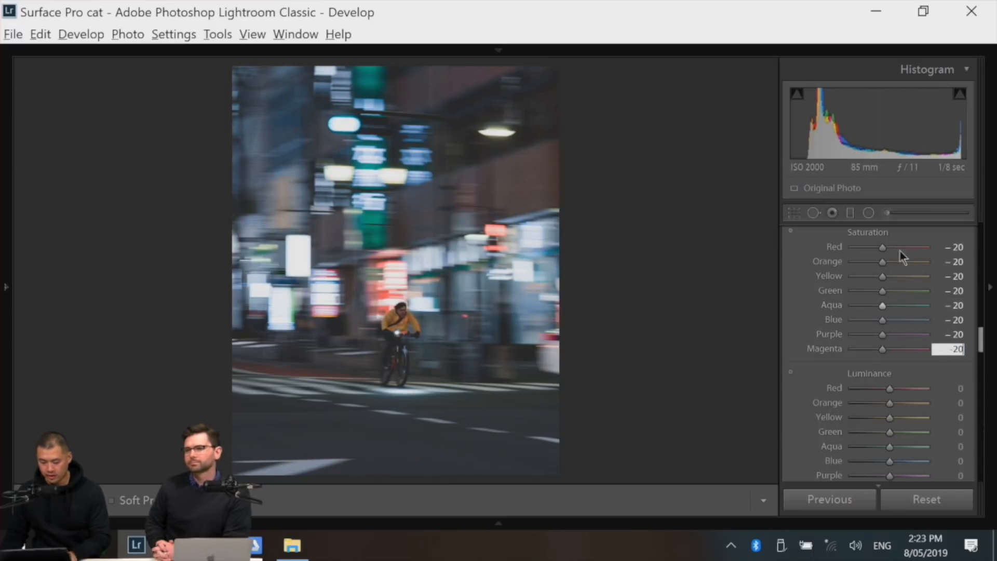
# - Reset the Blue saturation to 0 and set the saturation of Aqua to -8, Yellow to -5 and Orange to -15
pyautogui.doubleClick(834, 320)
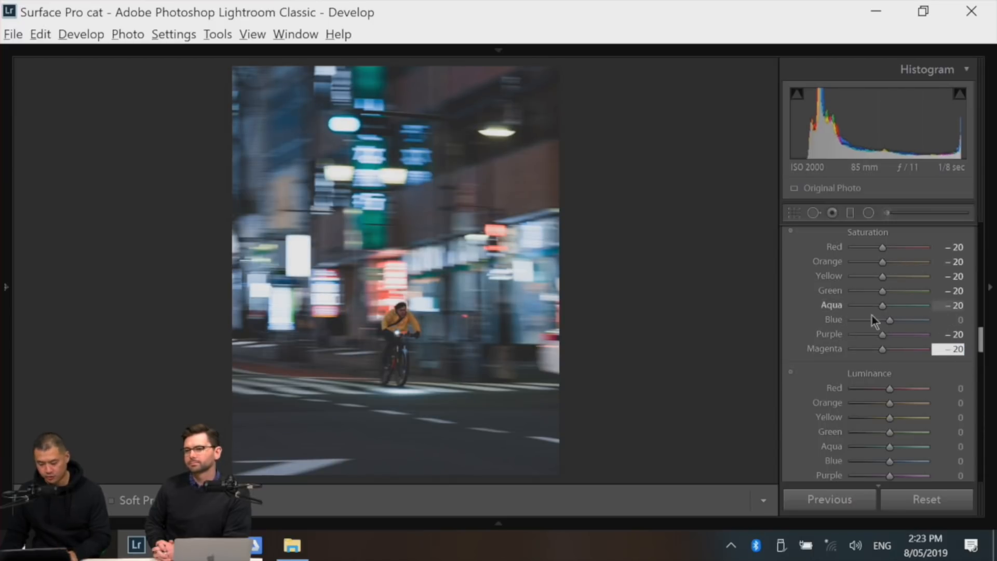
pyautogui.moveTo(881, 307); pyautogui.dragTo(887, 307)
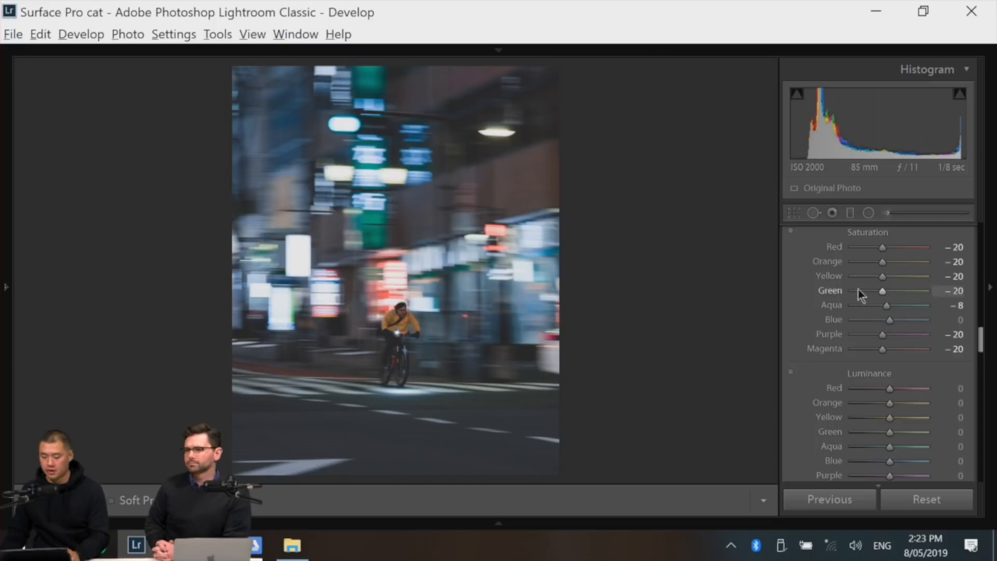
pyautogui.doubleClick(833, 276)
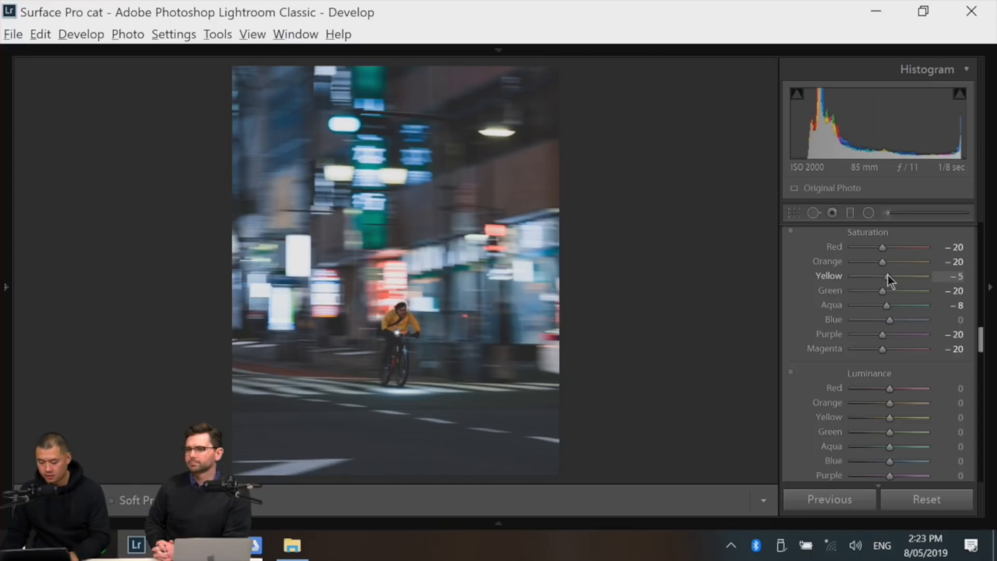
pyautogui.moveTo(885, 262); pyautogui.dragTo(887, 263)
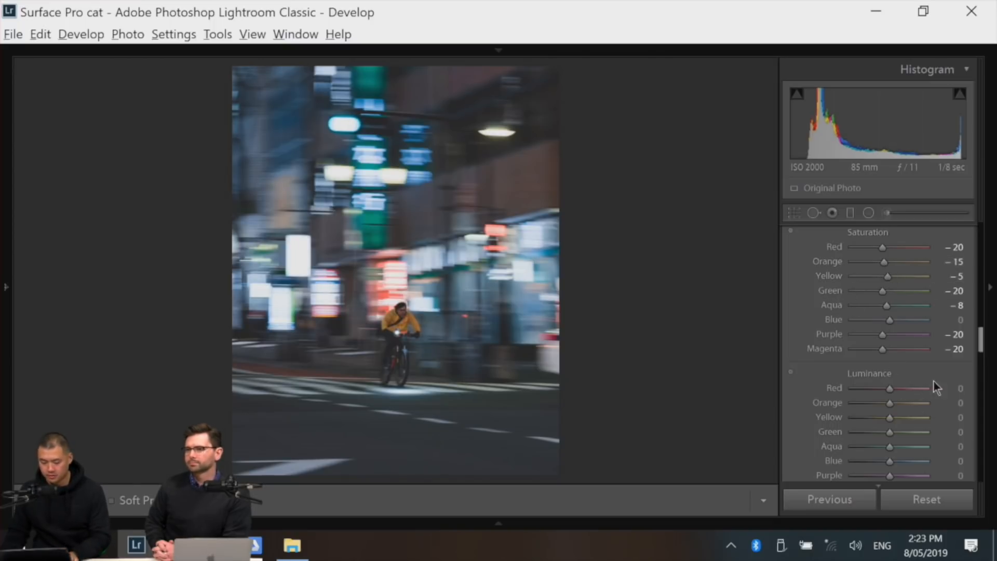
# - Set the HSL luminance of all eight colours, from Red through Magenta, to -20
pyautogui.scroll(-2, 981, 340)
pyautogui.click(960, 330)
pyautogui.hotkey('ctrl', 'v')
pyautogui.click(960, 345)
pyautogui.hotkey('ctrl', 'v')
pyautogui.click(961, 359)
pyautogui.hotkey('ctrl', 'v')
pyautogui.click(961, 374)
pyautogui.hotkey('ctrl', 'v')
pyautogui.click(961, 390)
pyautogui.hotkey('ctrl', 'v')
pyautogui.click(960, 404)
pyautogui.hotkey('ctrl', 'v')
pyautogui.click(961, 433)
pyautogui.hotkey('ctrl', 'v')
pyautogui.click(961, 419)
pyautogui.hotkey('ctrl', 'v')
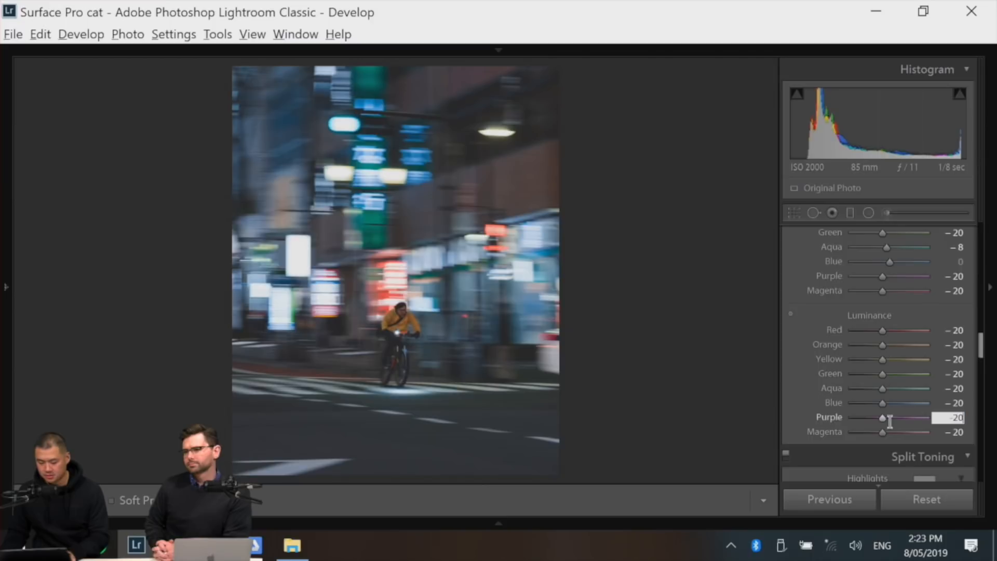
# - Reset the Blue luminance to 0 and set the luminance of Aqua to -12, Yellow to -5 and Orange to -15
pyautogui.doubleClick(839, 401)
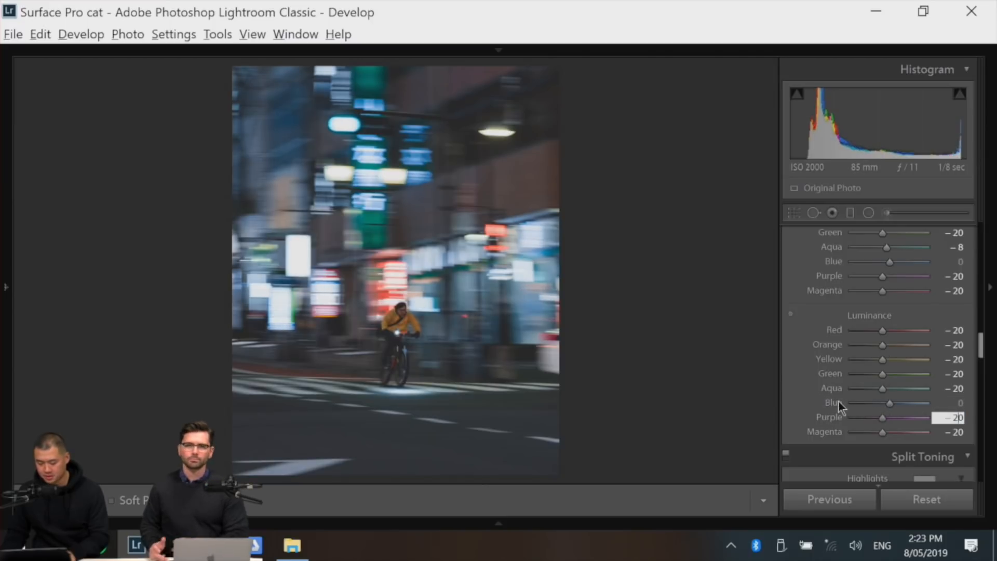
pyautogui.moveTo(883, 389); pyautogui.dragTo(886, 347)
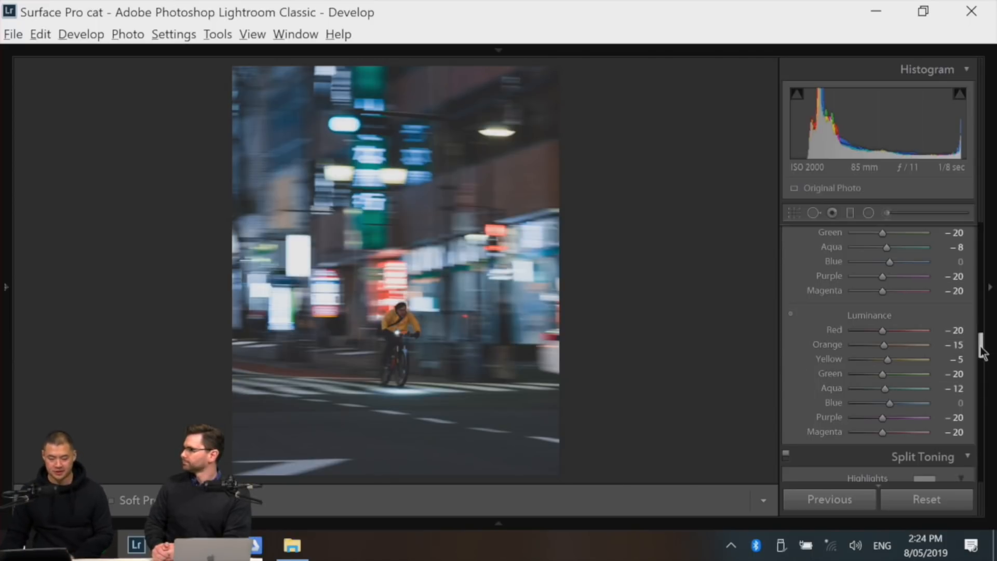
# - Set the photo's Vibrance to +26
pyautogui.moveTo(982, 346); pyautogui.dragTo(980, 313)
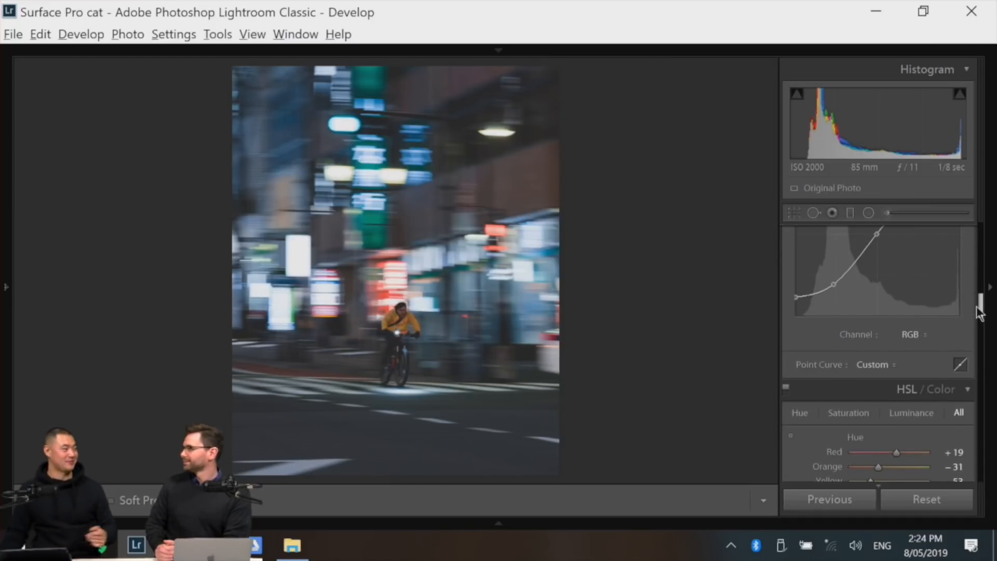
pyautogui.moveTo(980, 313); pyautogui.dragTo(979, 274)
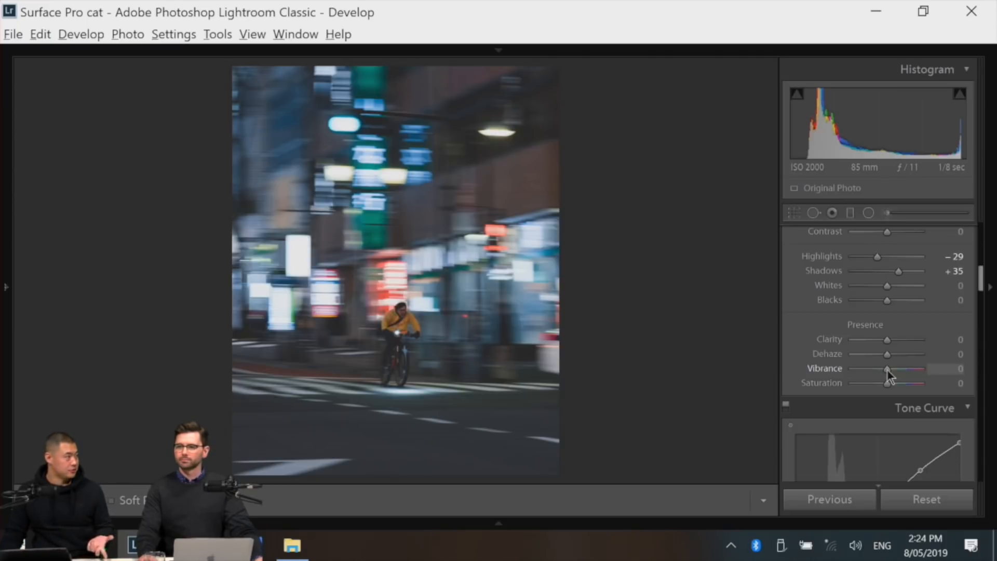
pyautogui.moveTo(890, 373)
pyautogui.mouseDown()
pyautogui.moveTo(910, 372)
pyautogui.moveTo(898, 376)
pyautogui.mouseUp()
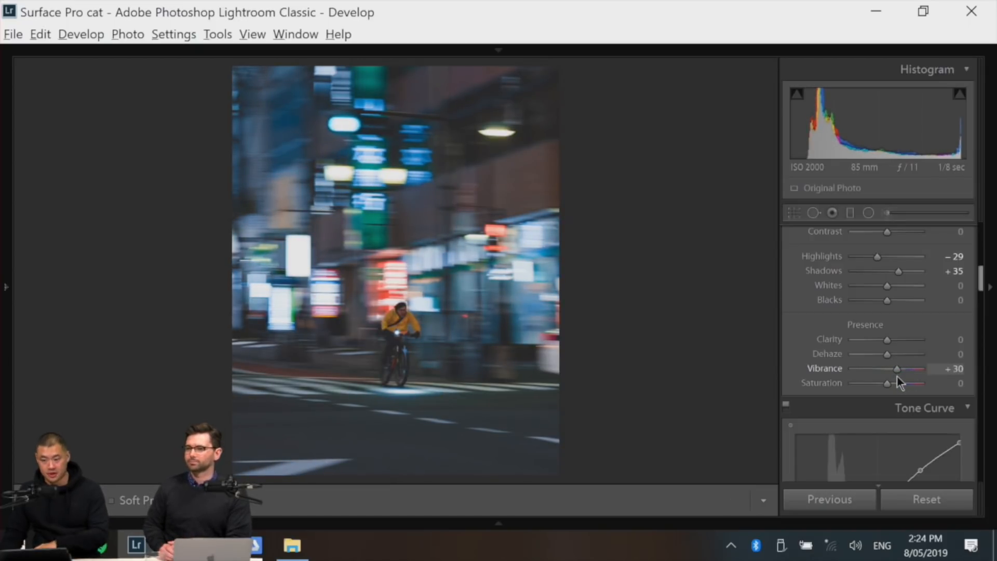
pyautogui.click(896, 370)
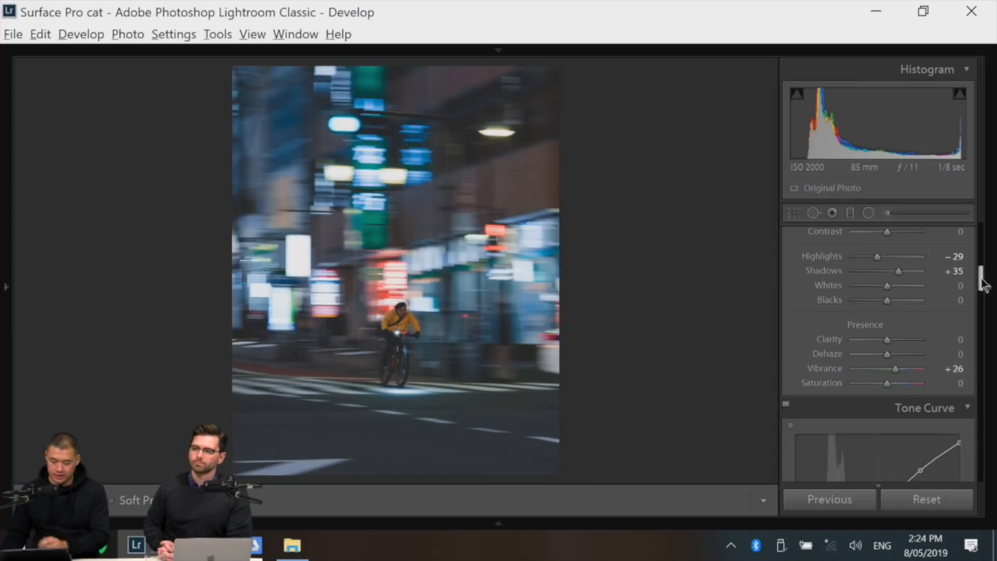
# - Split tone the highlights with hue 50 and saturation 4, and the shadows with hue 212 and saturation 6
pyautogui.moveTo(982, 279); pyautogui.dragTo(993, 365)
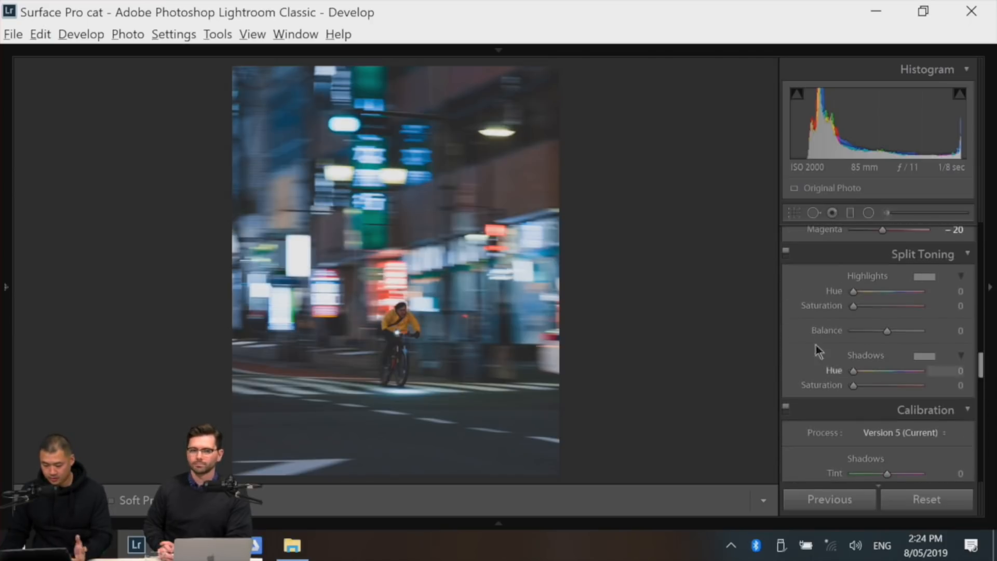
pyautogui.keyDown('alt'); pyautogui.click(852, 291); pyautogui.keyUp('alt')
pyautogui.moveTo(852, 290)
pyautogui.mouseDown()
pyautogui.moveTo(905, 291)
pyautogui.moveTo(862, 294)
pyautogui.mouseUp()
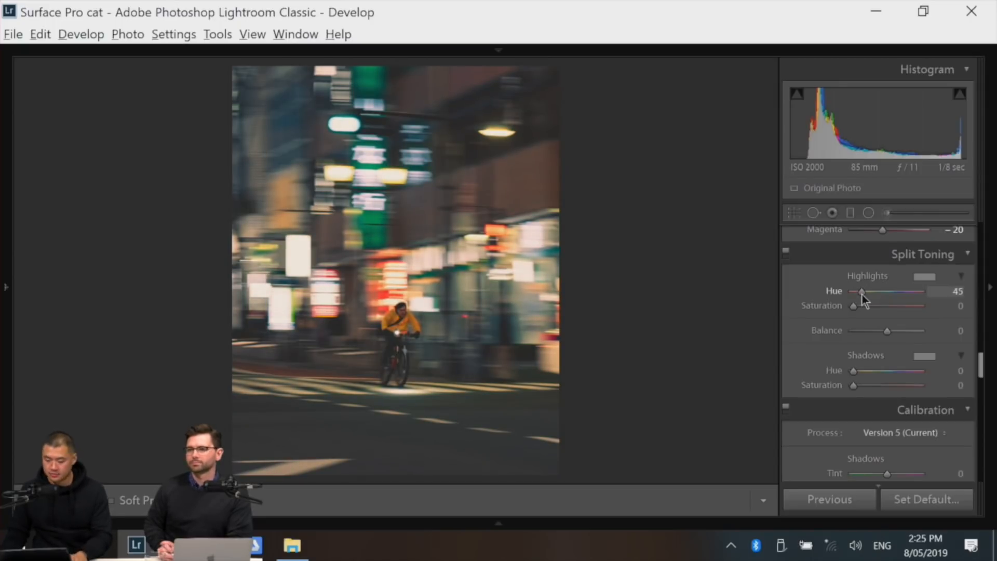
pyautogui.moveTo(862, 295); pyautogui.dragTo(862, 294)
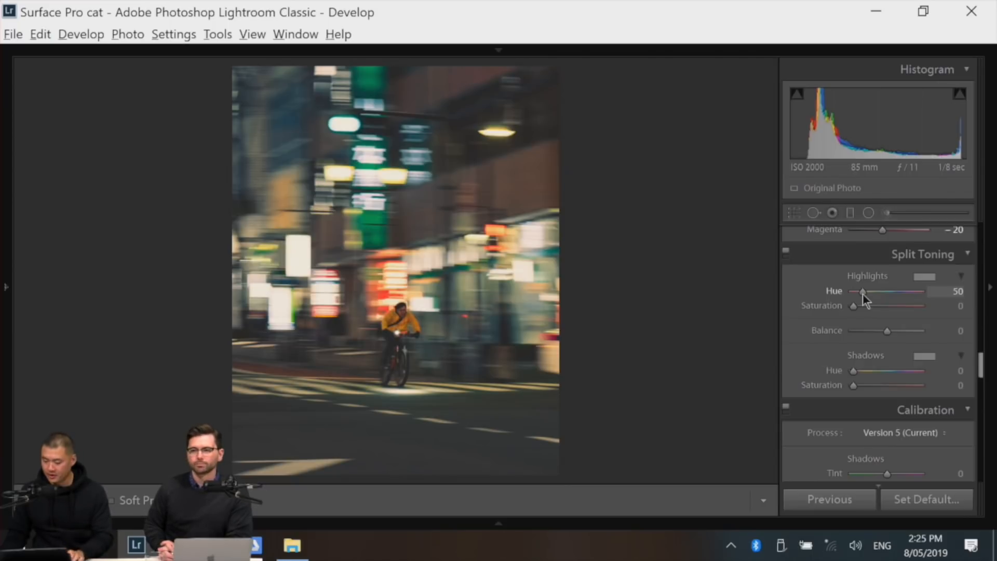
pyautogui.moveTo(862, 294); pyautogui.dragTo(862, 294)
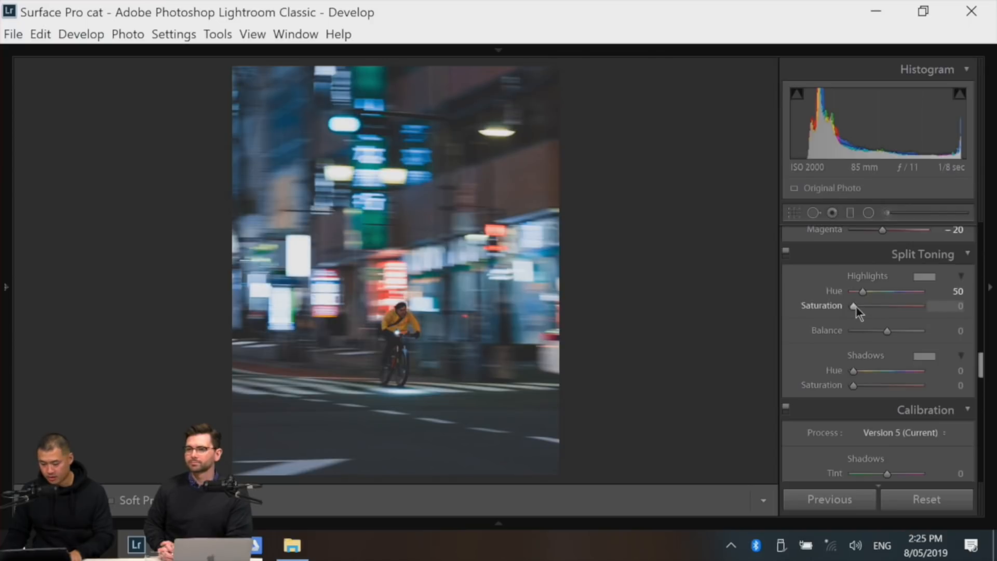
pyautogui.moveTo(858, 308); pyautogui.dragTo(856, 308)
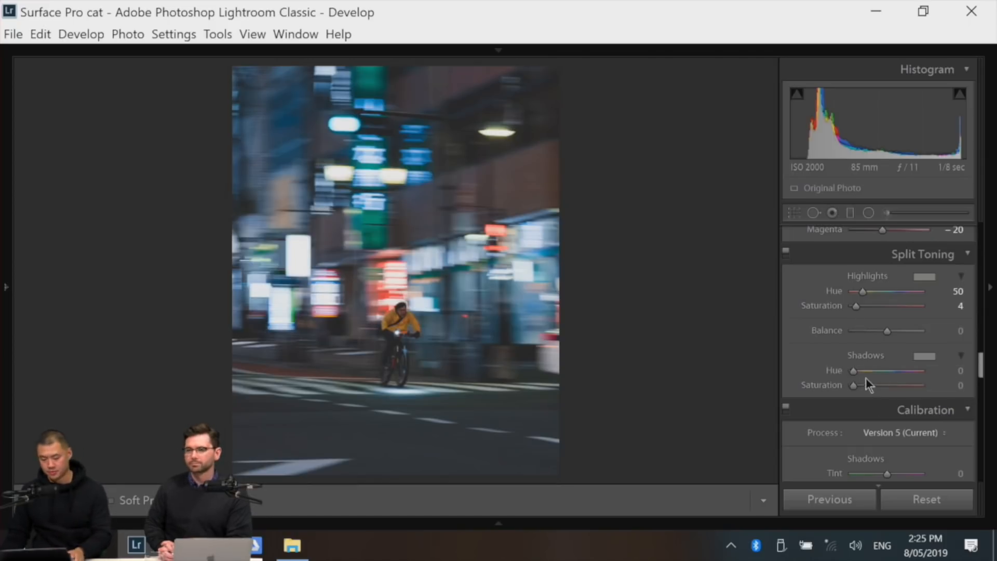
pyautogui.moveTo(898, 371); pyautogui.dragTo(893, 371)
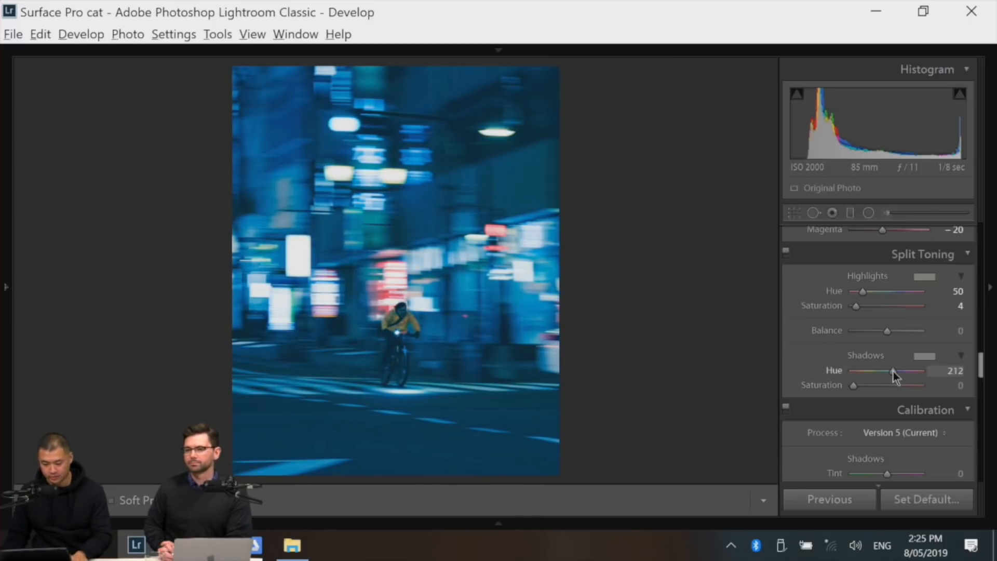
pyautogui.moveTo(852, 386); pyautogui.dragTo(856, 390)
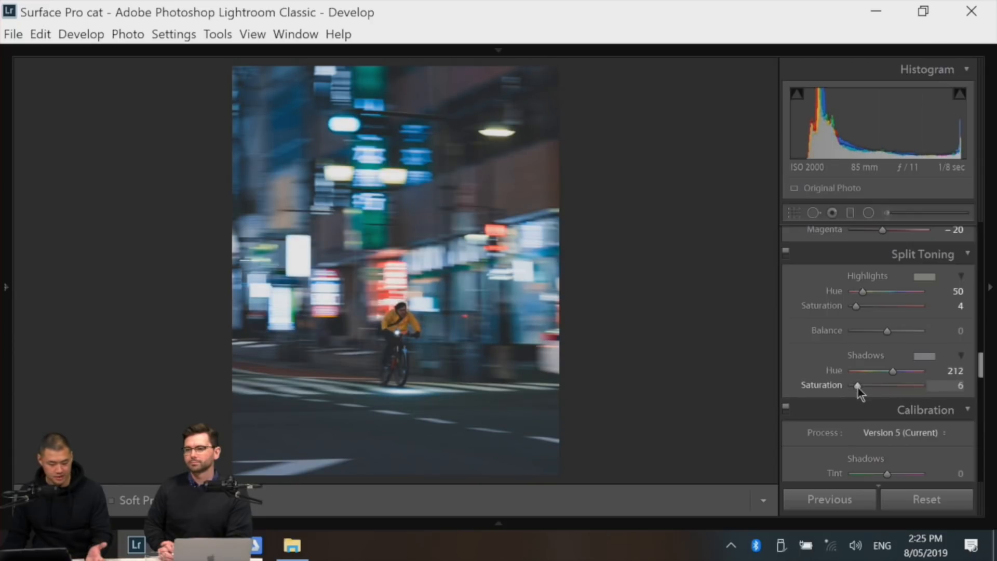
# - Apply a Highlight Priority post-crop vignette with Amount -10, Midpoint 0, Roundness +100, Feather 100 and Highlights 100
pyautogui.scroll(-2, 899, 391)
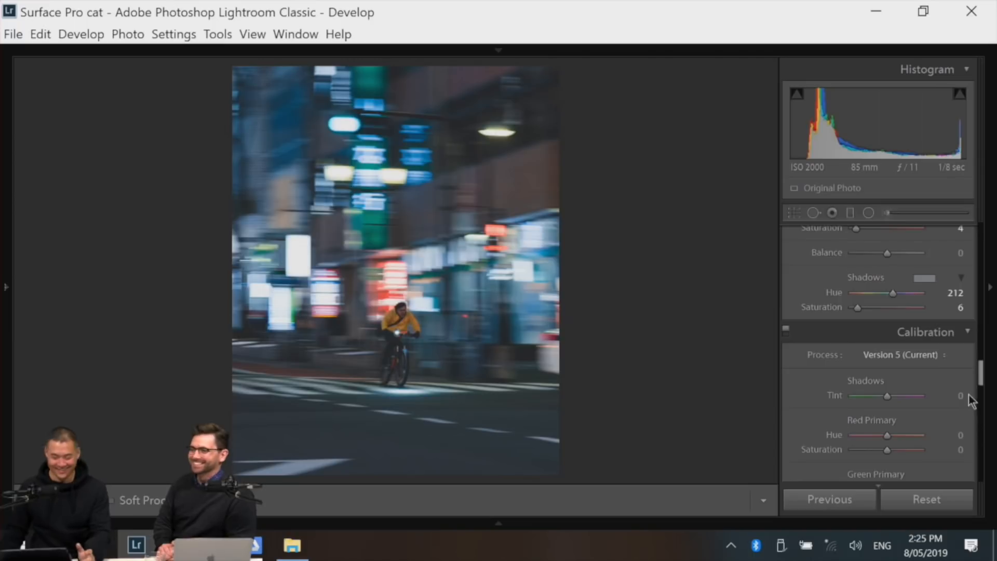
pyautogui.moveTo(980, 376); pyautogui.dragTo(987, 412)
pyautogui.moveTo(886, 310); pyautogui.dragTo(885, 312)
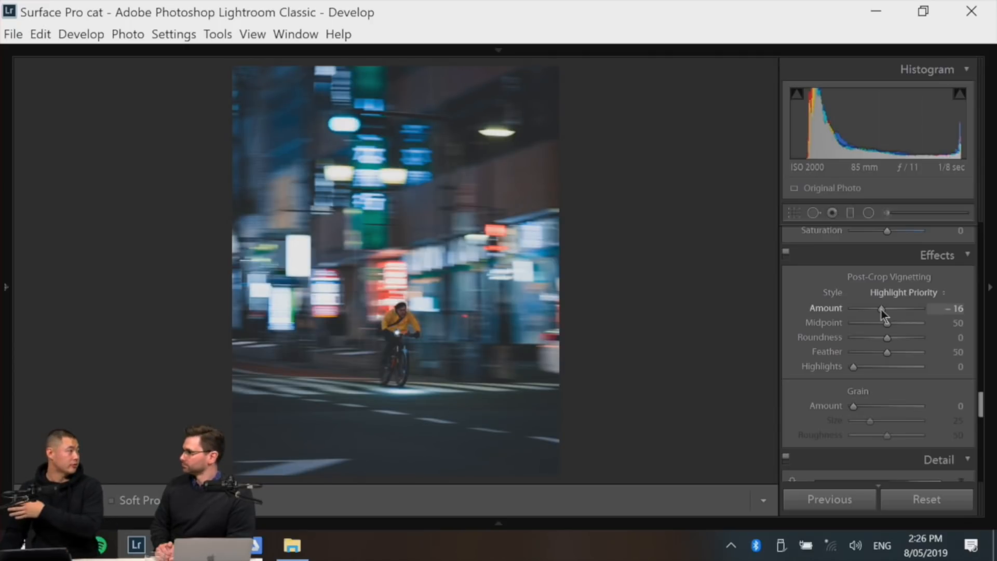
pyautogui.moveTo(880, 310); pyautogui.dragTo(933, 354)
pyautogui.click(927, 366)
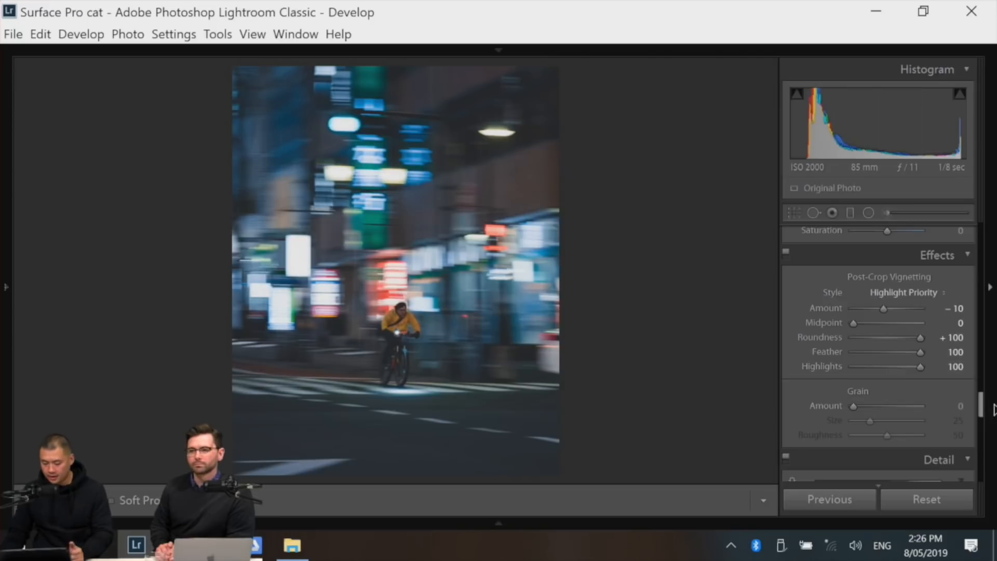
# - Soften the cyclist photo by setting Clarity to -22
pyautogui.moveTo(981, 404); pyautogui.dragTo(982, 274)
pyautogui.moveTo(887, 383); pyautogui.dragTo(878, 384)
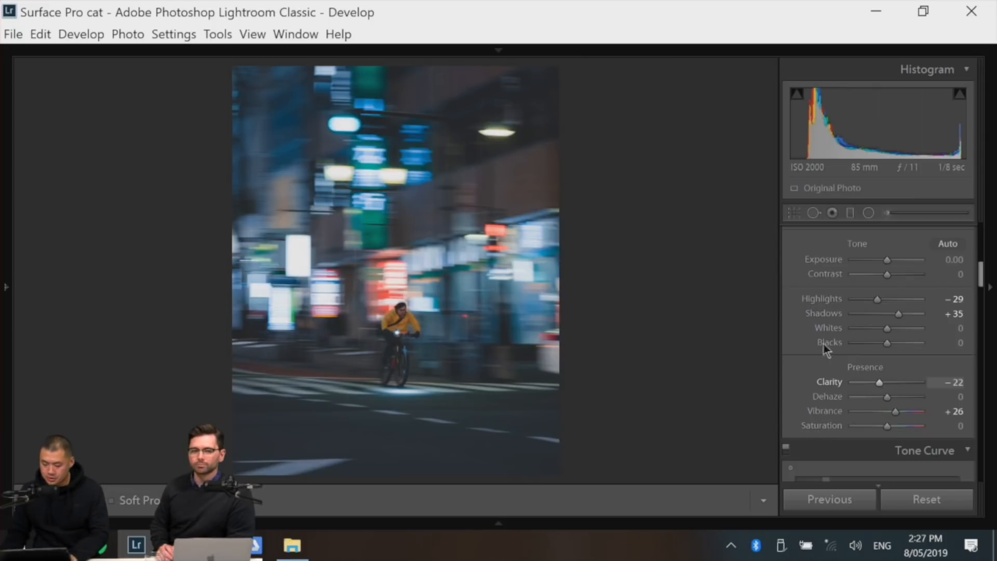
# - Copy only the cyclist photo's Tone Curve, Clarity, Color, Split Toning, Post-Crop Vignetting and Process Version settings
pyautogui.click(498, 523)
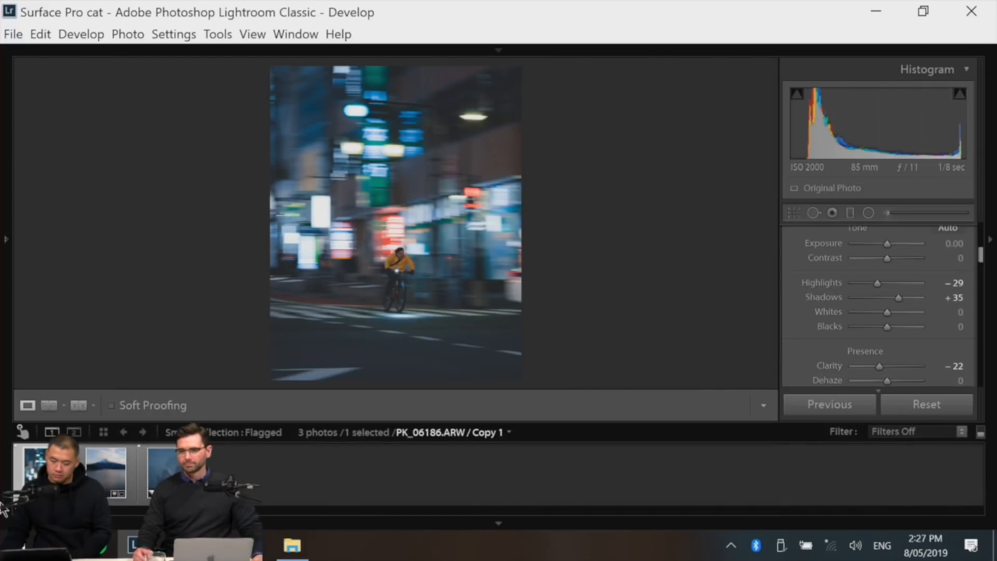
pyautogui.rightClick(26, 467)
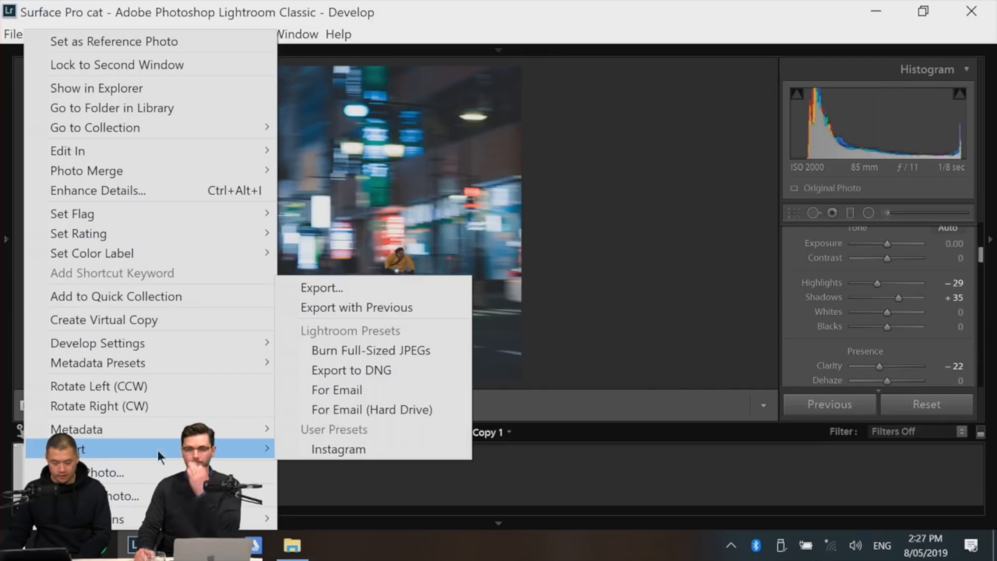
pyautogui.moveTo(185, 344)
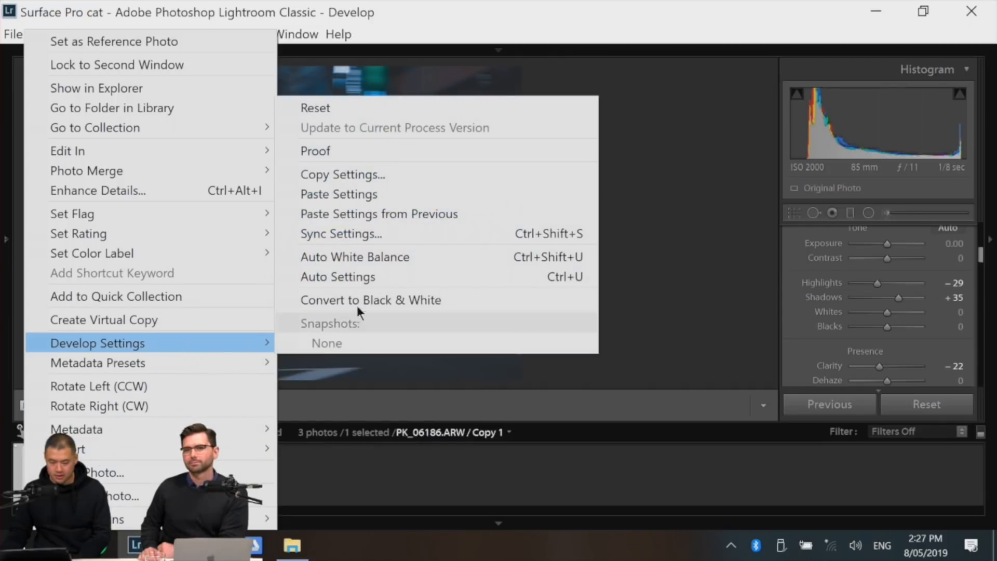
pyautogui.click(370, 174)
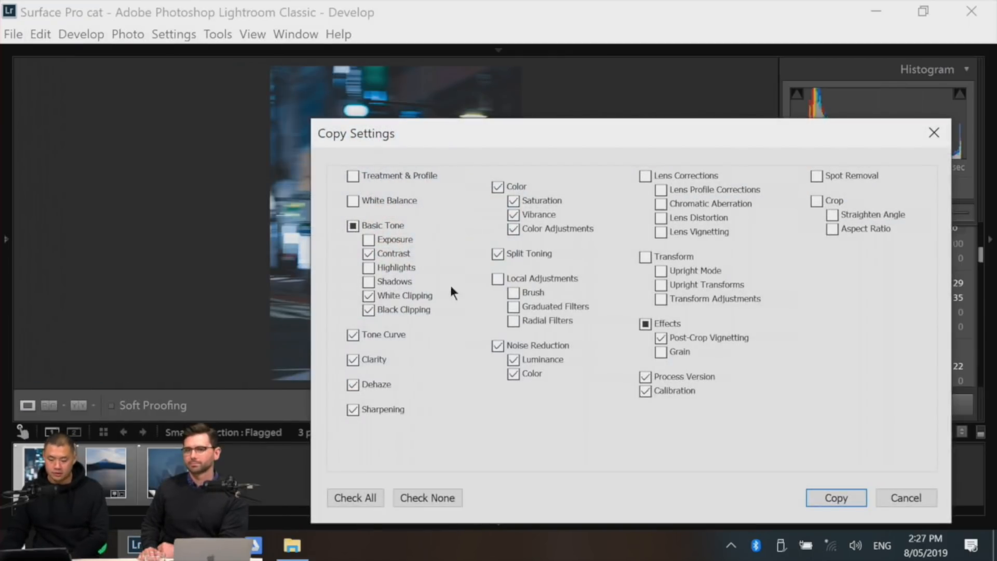
pyautogui.click(434, 498)
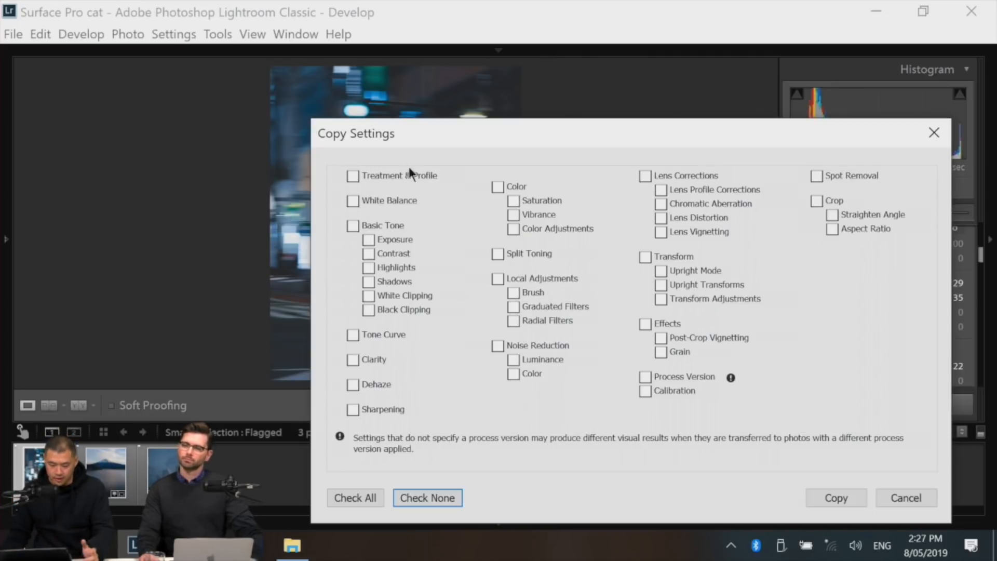
pyautogui.click(351, 338)
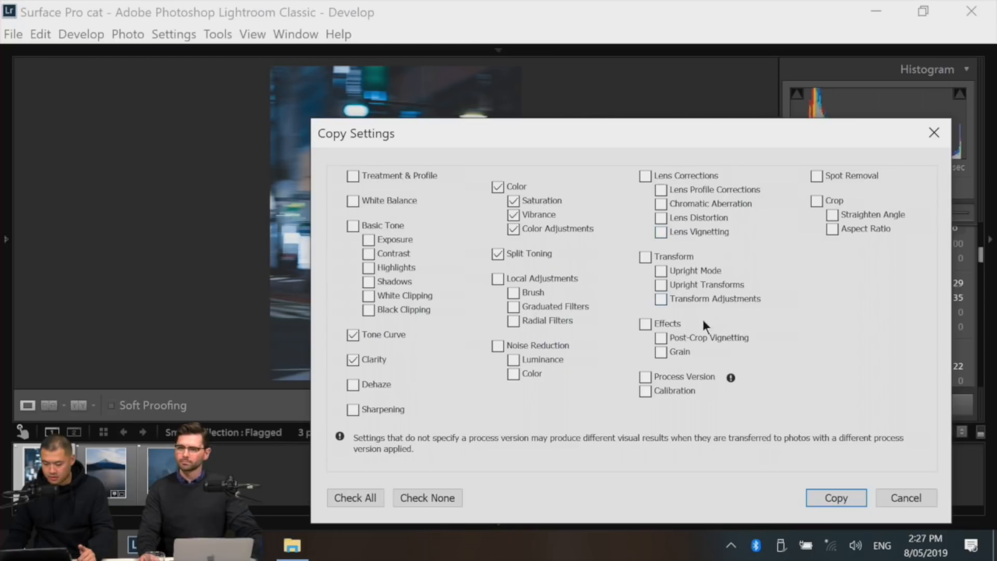
pyautogui.click(661, 339)
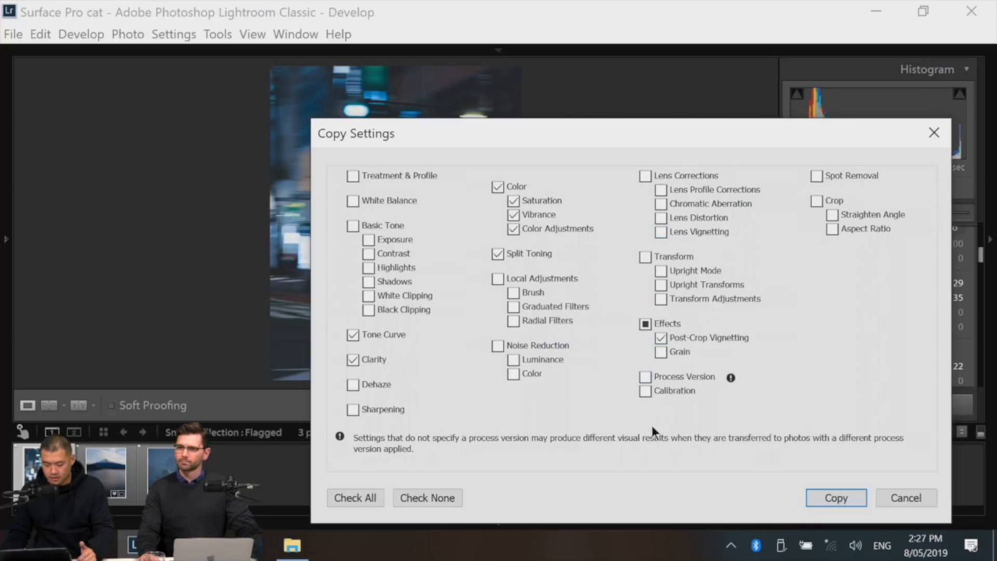
pyautogui.click(646, 378)
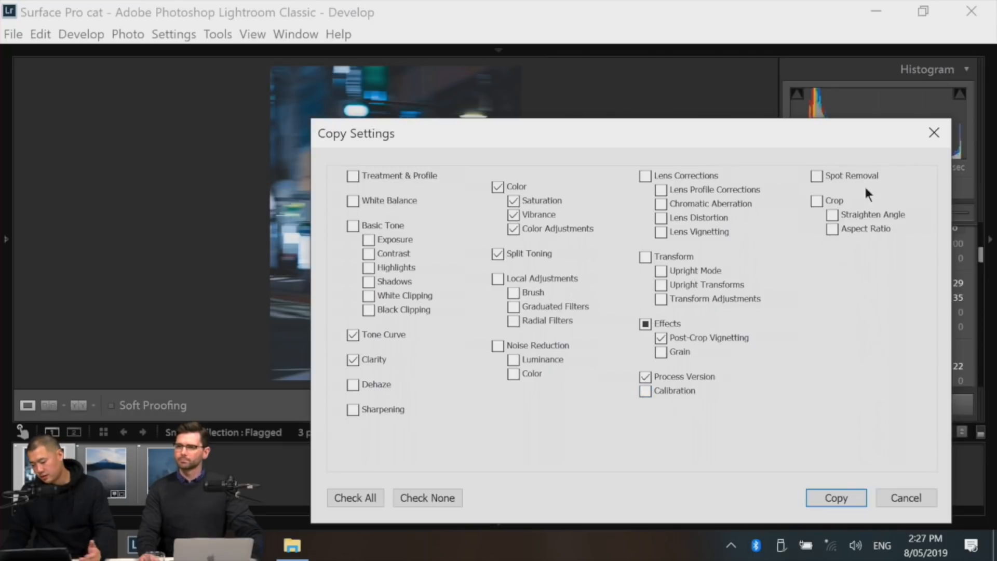
pyautogui.click(837, 492)
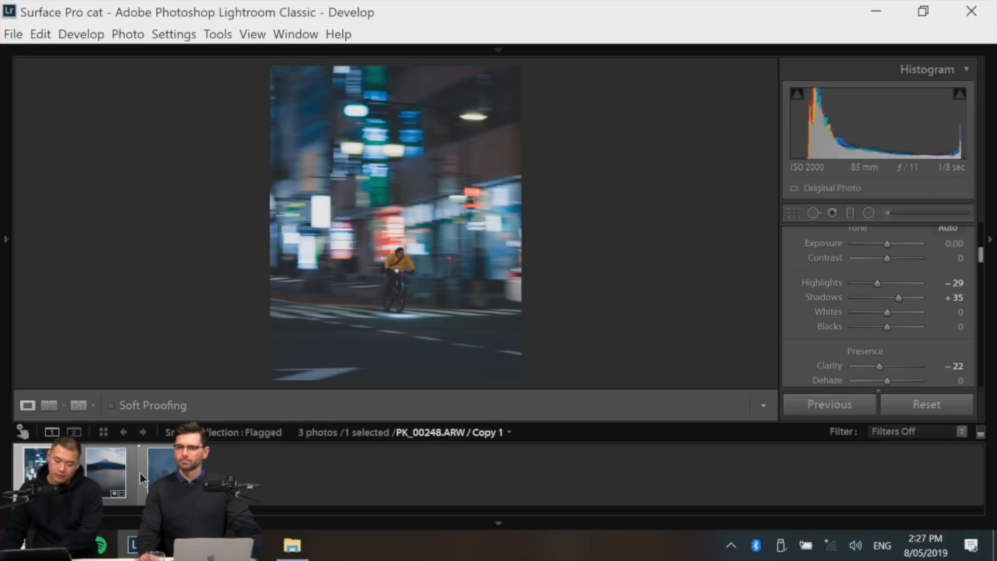
# - Paste the copied develop settings onto the snow-capped mountain and lake photo DJI_0128.DNG
pyautogui.click(107, 490)
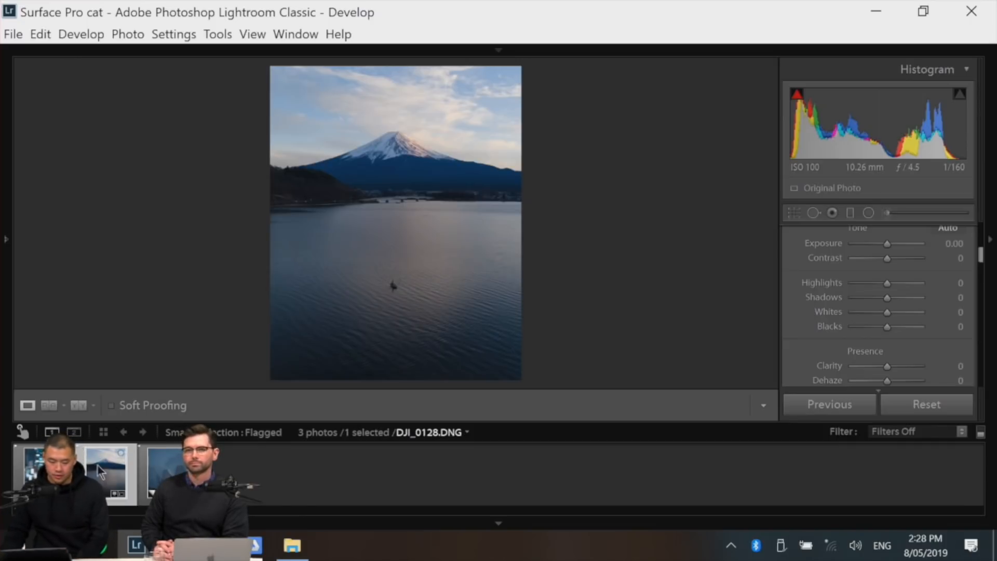
pyautogui.rightClick(120, 474)
pyautogui.moveTo(233, 345)
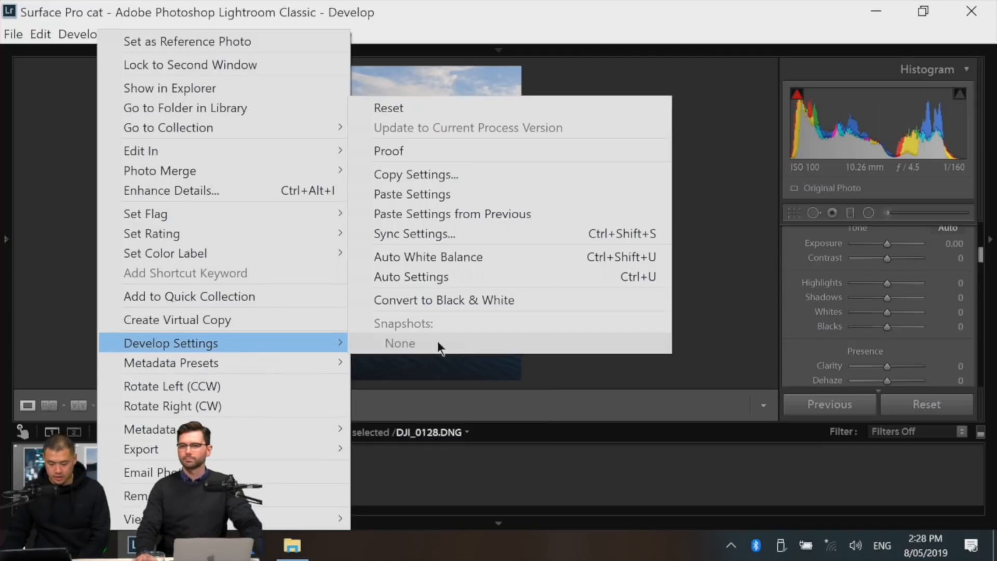
pyautogui.click(446, 196)
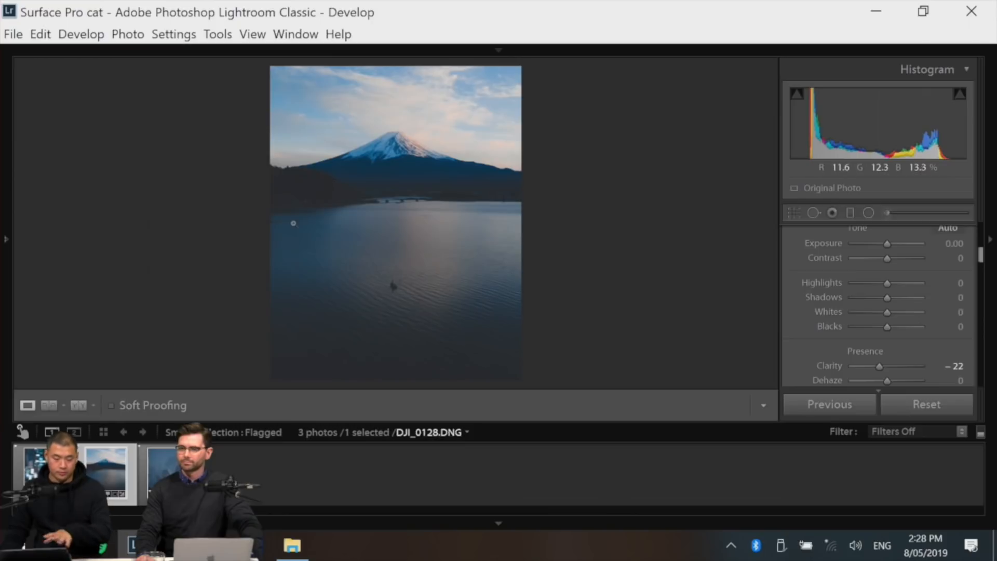
# - Enlarge the mountain photo's preview and set its Exposure to +0.50, Shadows to +44 and Highlights to -43
pyautogui.hotkey('shift', 'Tab')
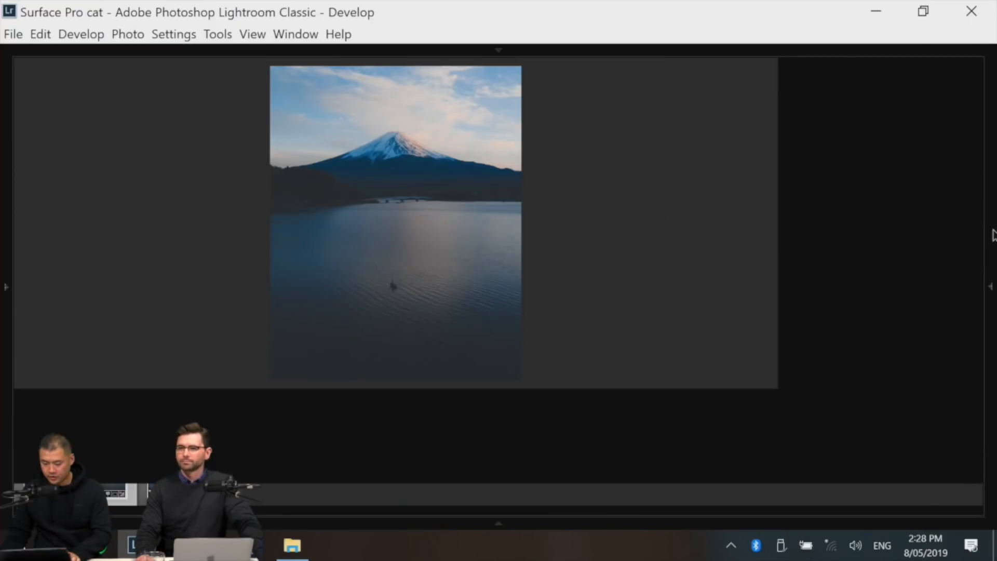
pyautogui.click(992, 286)
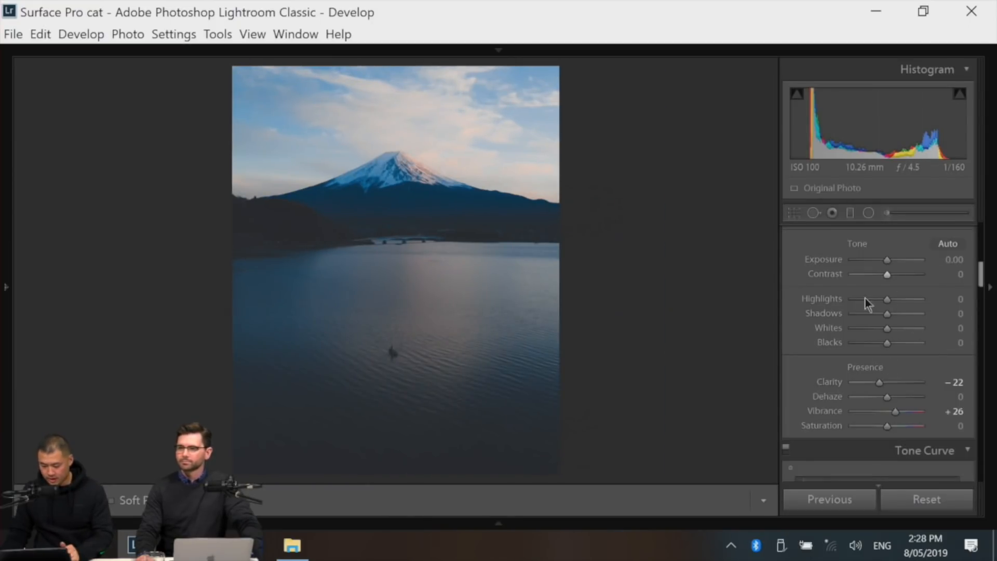
pyautogui.moveTo(887, 315); pyautogui.dragTo(913, 314)
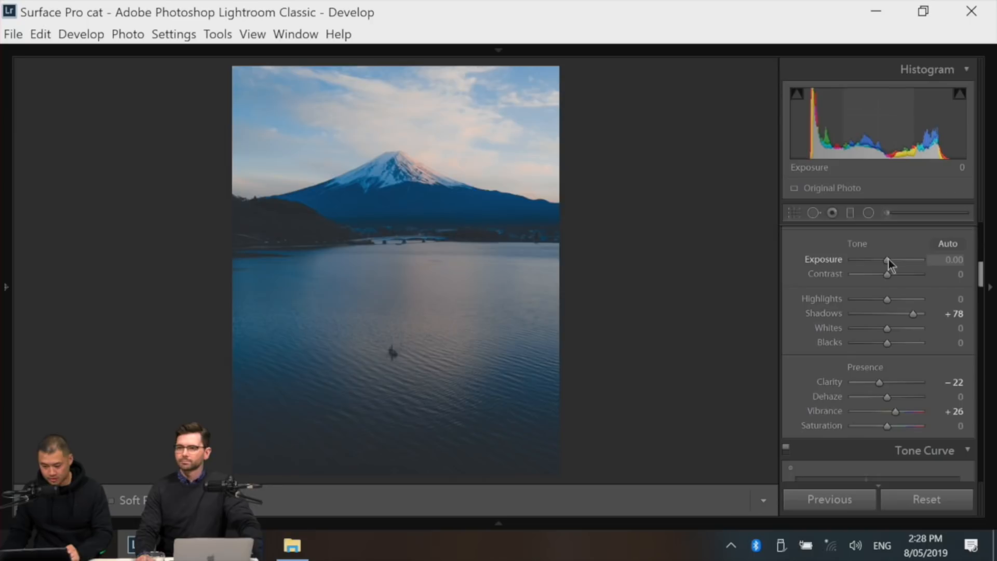
pyautogui.moveTo(889, 260); pyautogui.dragTo(891, 257)
pyautogui.moveTo(914, 315); pyautogui.dragTo(902, 315)
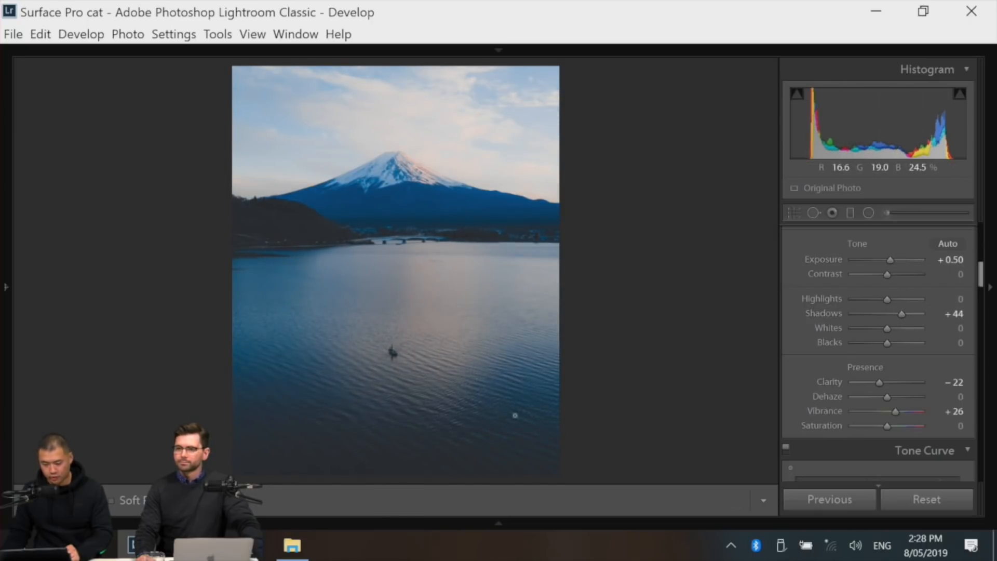
pyautogui.moveTo(887, 299); pyautogui.dragTo(878, 302)
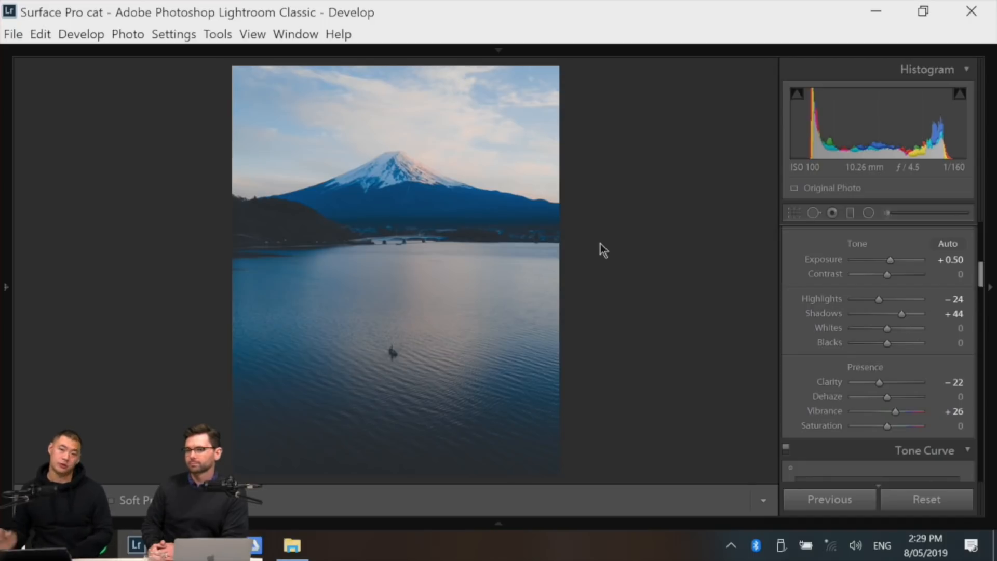
pyautogui.moveTo(879, 299); pyautogui.dragTo(873, 299)
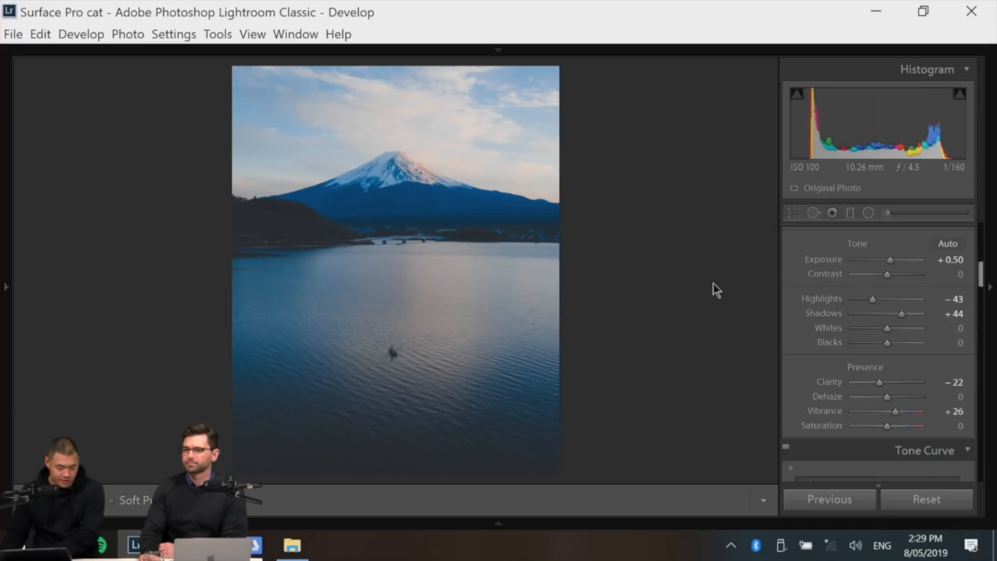
# - Open the lotus-shaped building photo and set its Exposure to +1.12, Highlights to -22 and Shadows to +32
pyautogui.press('Right')
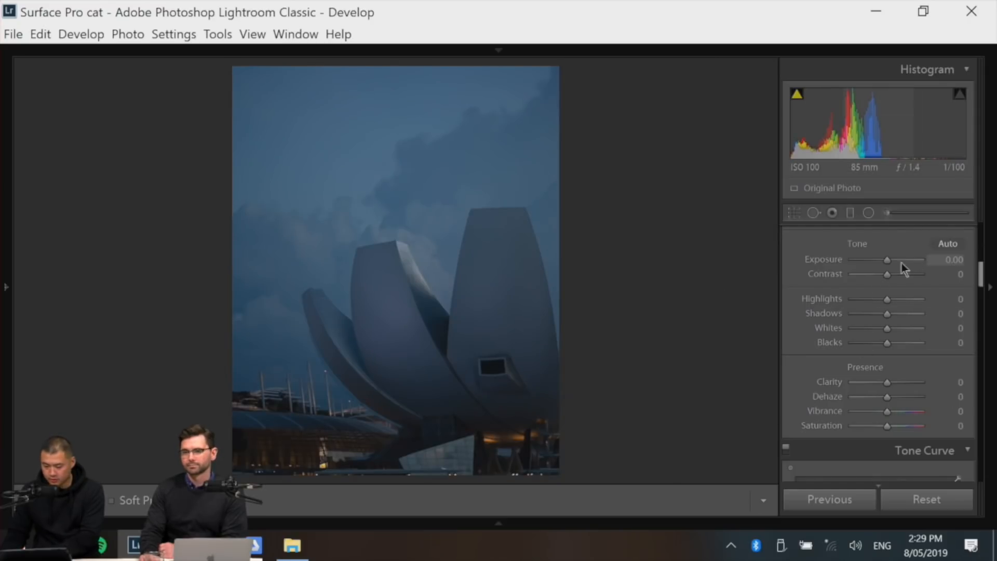
pyautogui.moveTo(887, 258); pyautogui.dragTo(895, 261)
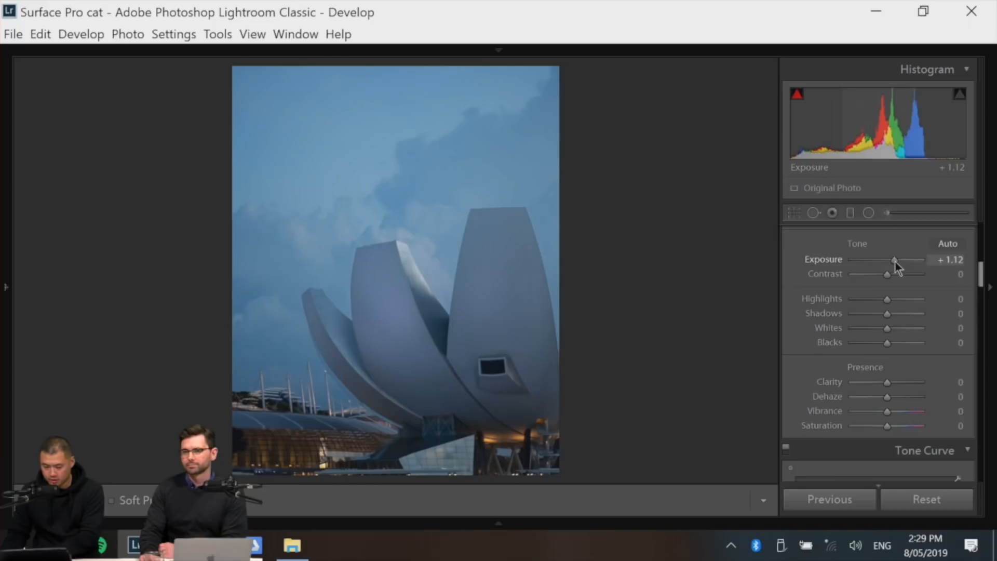
pyautogui.moveTo(887, 298)
pyautogui.mouseDown()
pyautogui.moveTo(897, 314)
pyautogui.moveTo(879, 298)
pyautogui.mouseUp()
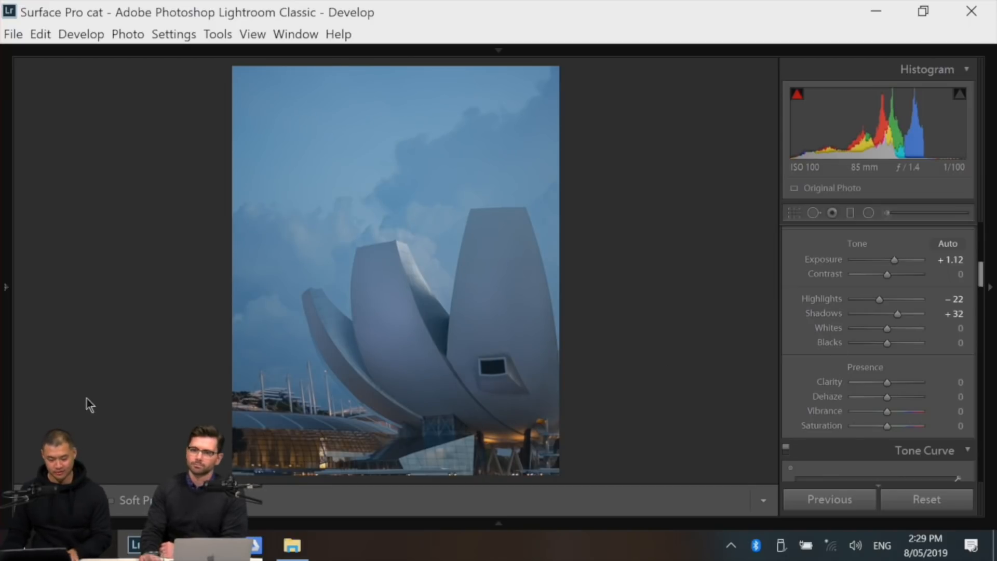
# - Paste the copied develop settings onto the lotus-shaped building photo PK_00248.ARW
pyautogui.moveTo(544, 528)
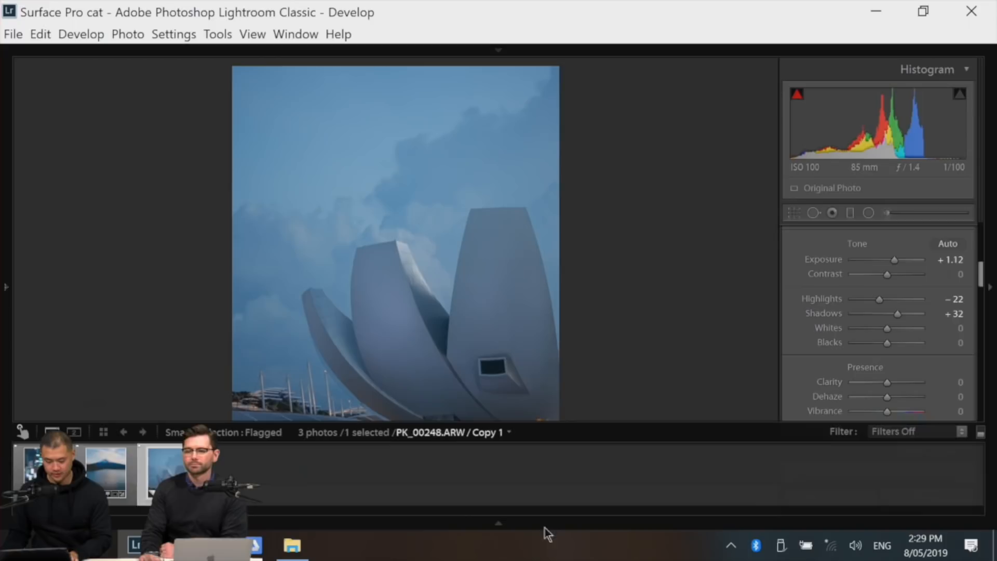
pyautogui.rightClick(164, 470)
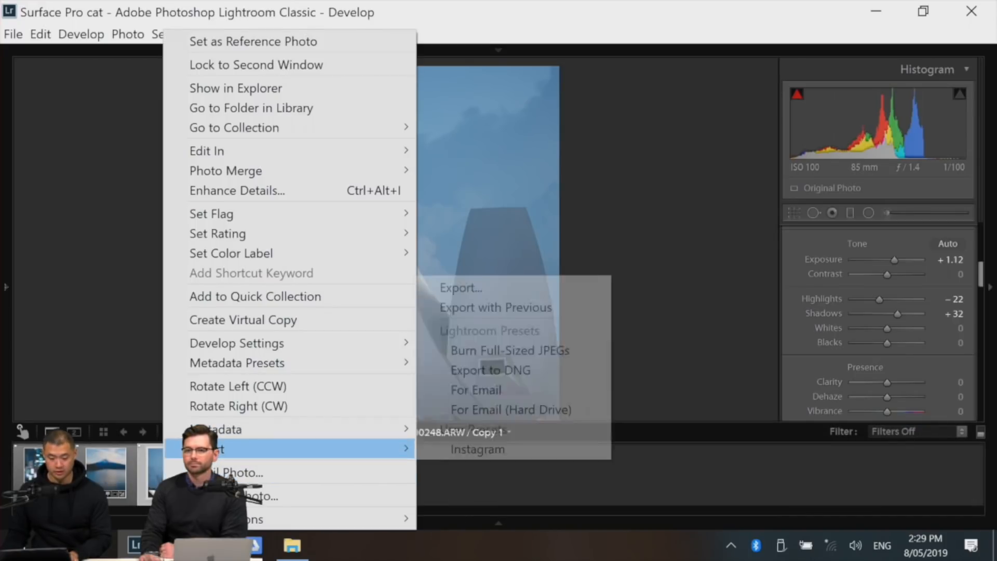
pyautogui.moveTo(305, 347)
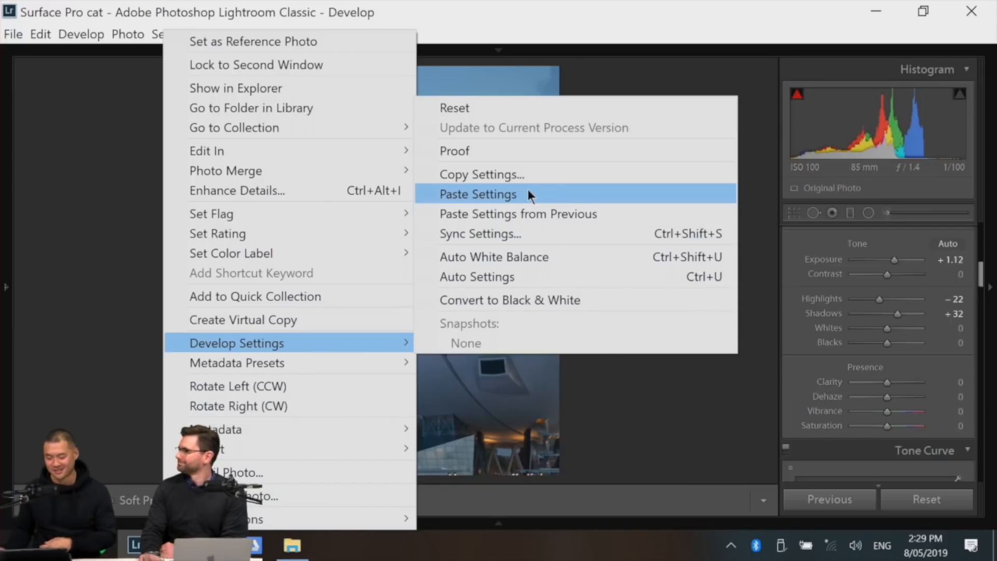
pyautogui.click(656, 194)
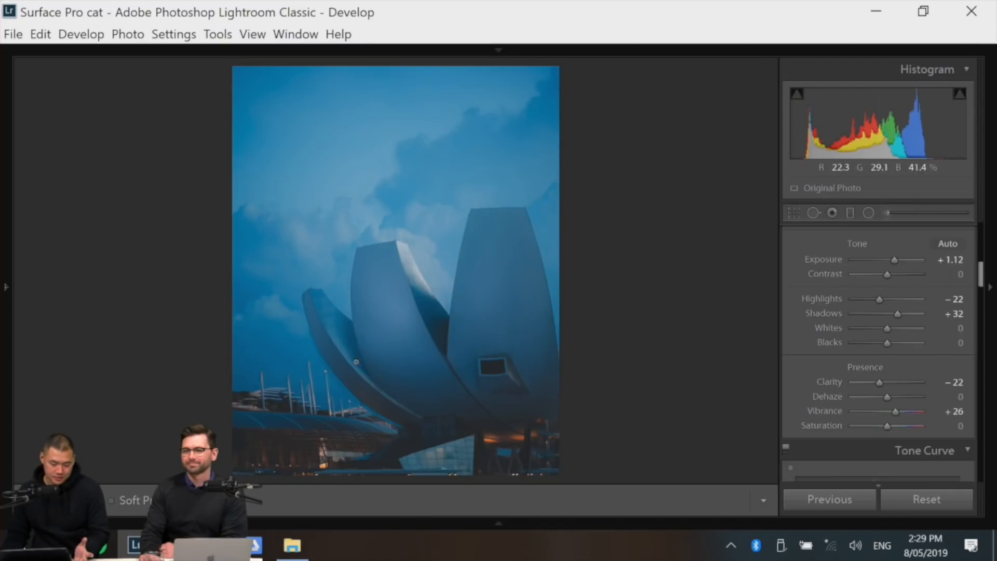
# - Compare the three graded photos in the Library grid with the blue palette swatches under the moodboard in Photoshop
pyautogui.press('g')
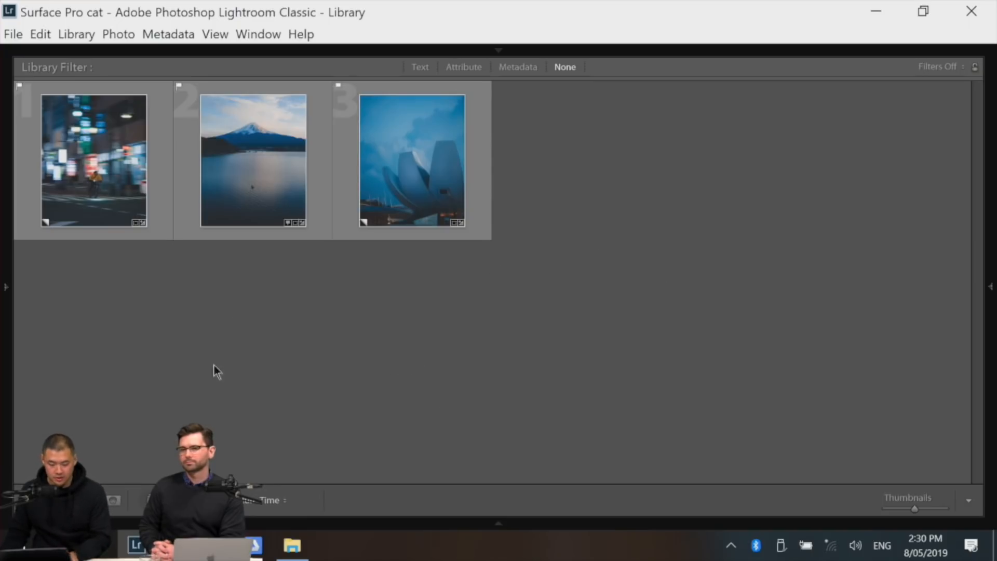
pyautogui.click(259, 235)
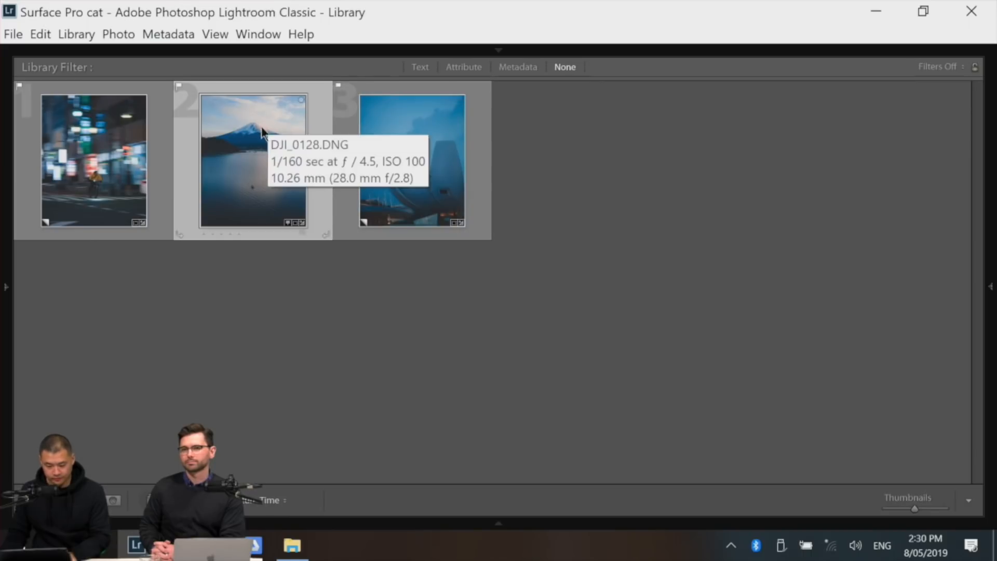
pyautogui.click(431, 233)
pyautogui.click(480, 138)
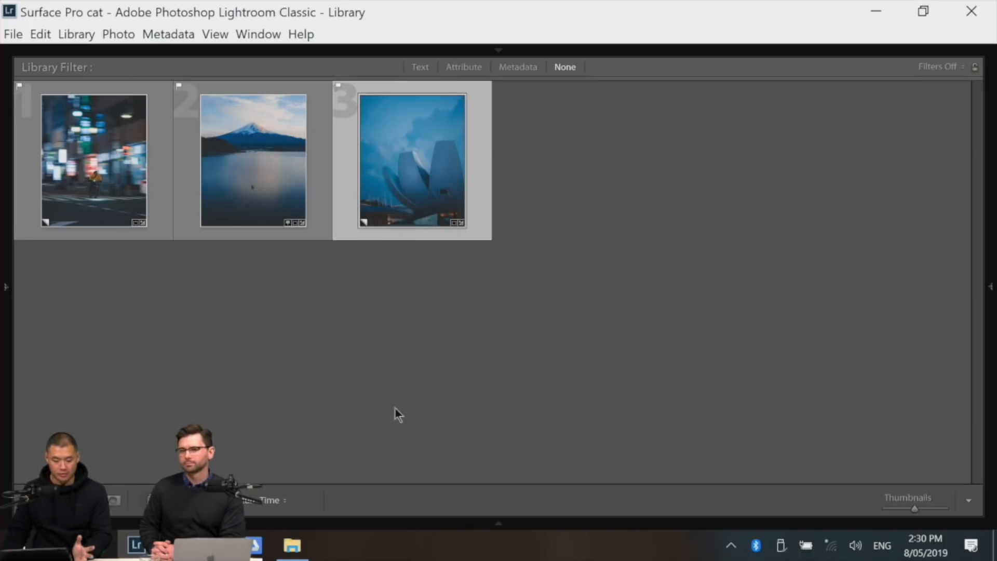
pyautogui.click(177, 546)
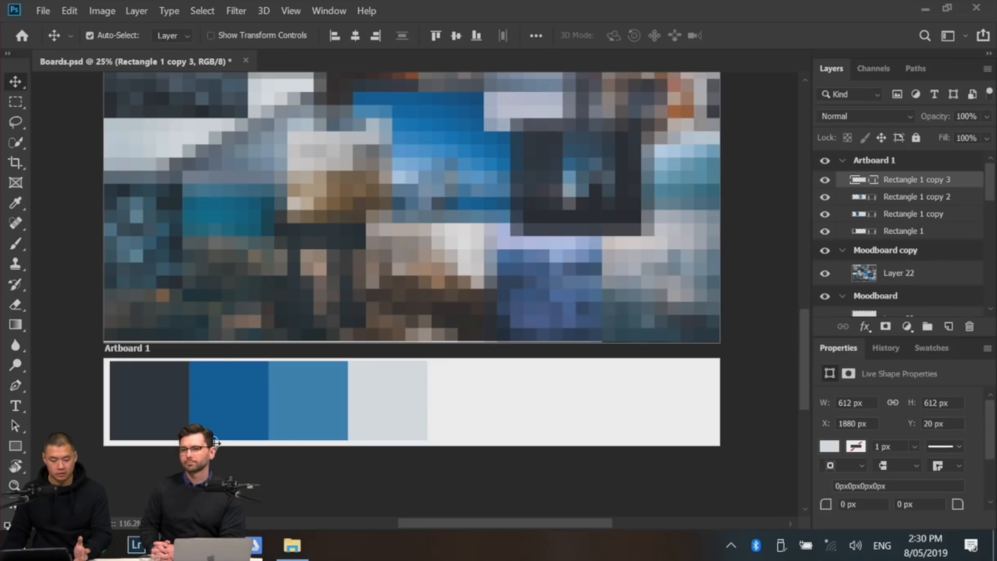
pyautogui.click(136, 546)
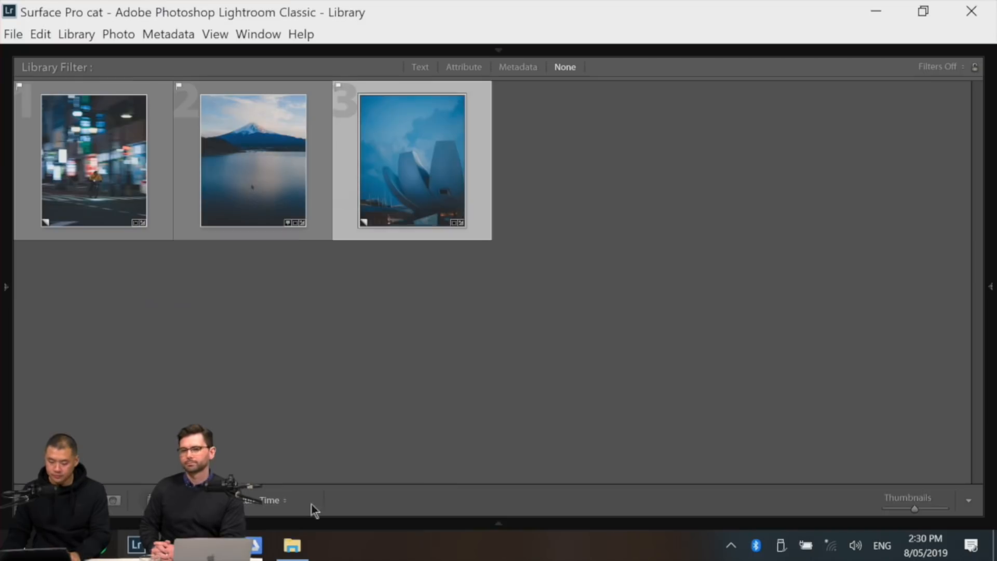
# - Develop the building photo further by setting its Blue hue to +9 and its Aqua hue to +17
pyautogui.press('d')
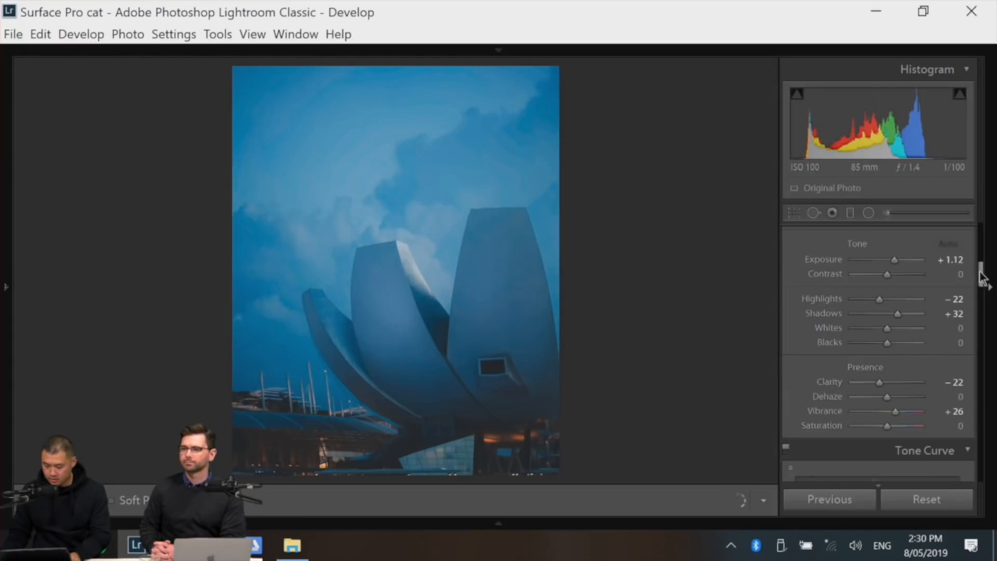
pyautogui.scroll(1, 981, 273)
pyautogui.moveTo(981, 273); pyautogui.dragTo(977, 322)
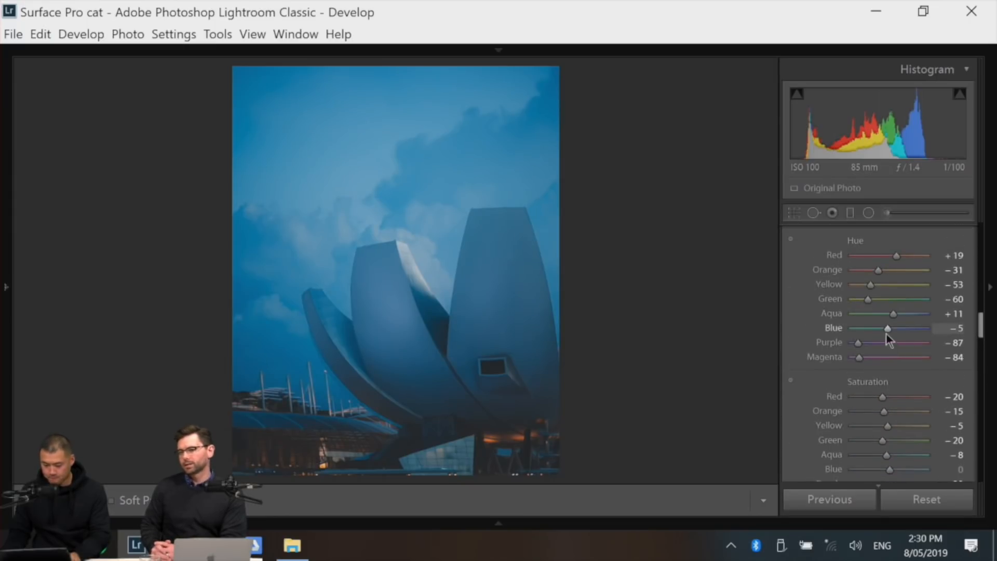
pyautogui.moveTo(887, 330); pyautogui.dragTo(890, 328)
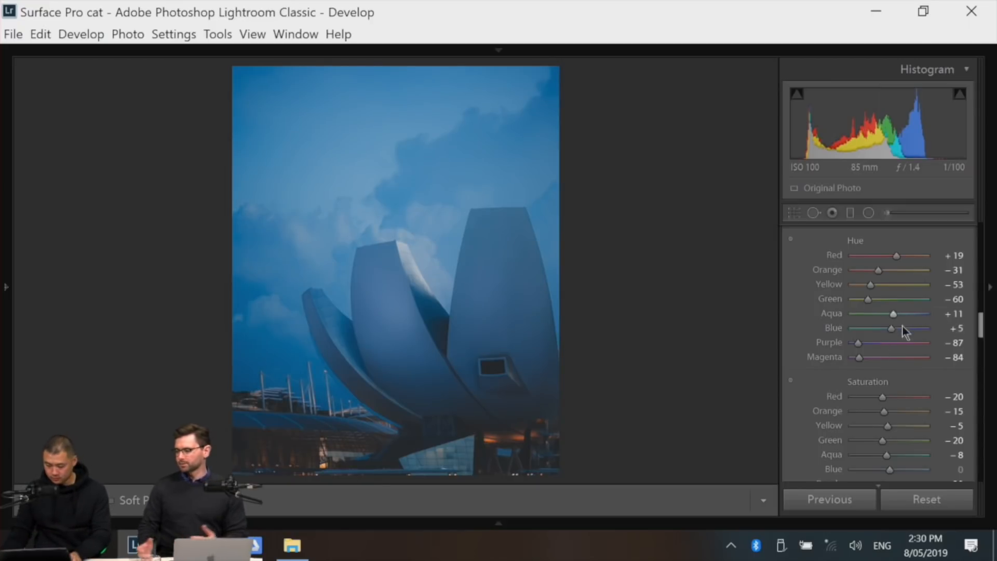
pyautogui.moveTo(890, 327); pyautogui.dragTo(892, 328)
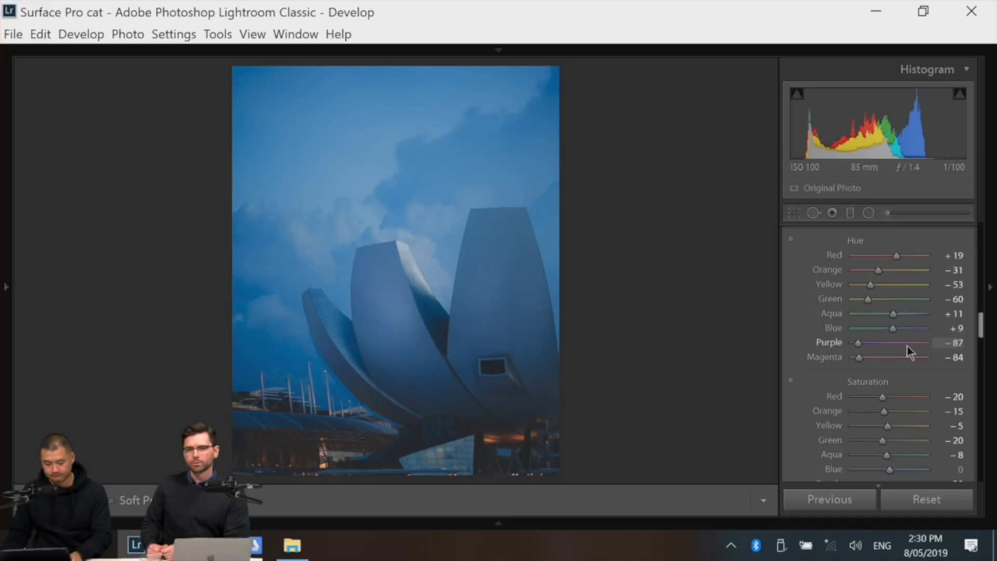
pyautogui.moveTo(894, 314); pyautogui.dragTo(896, 313)
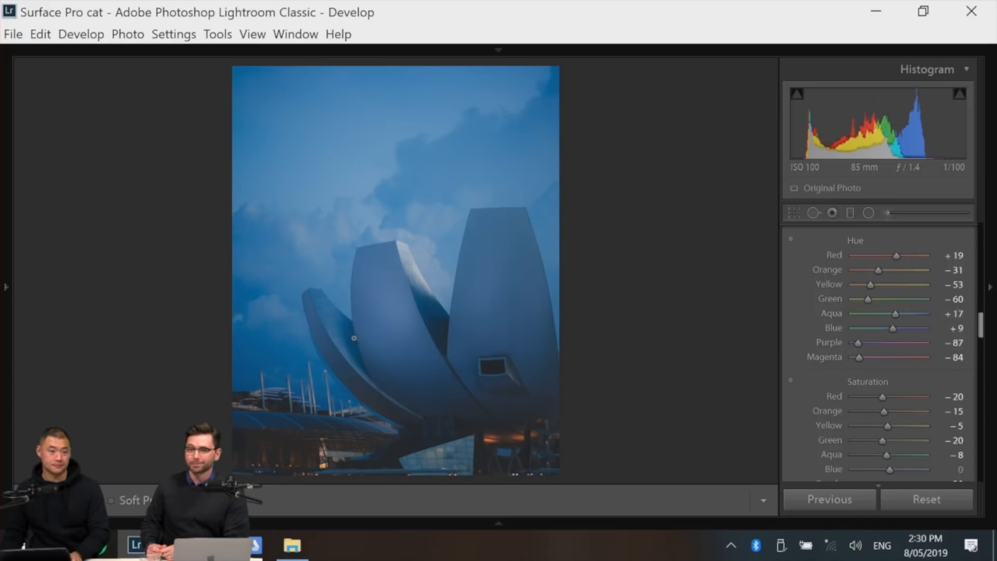
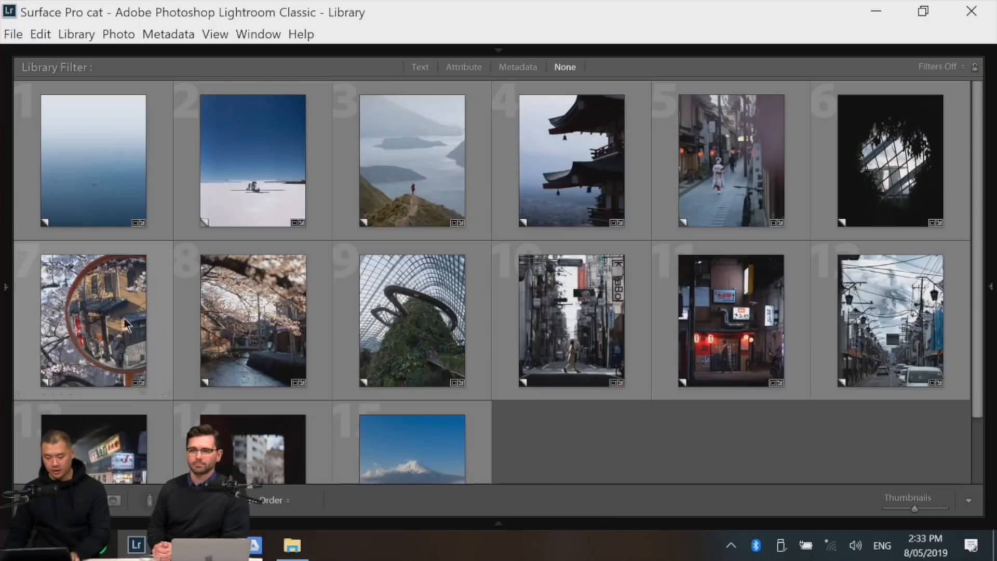
# - Add all three photos from the Flagged smart collection to the Adobe livestream collection and open that collection
pyautogui.moveTo(5, 322)
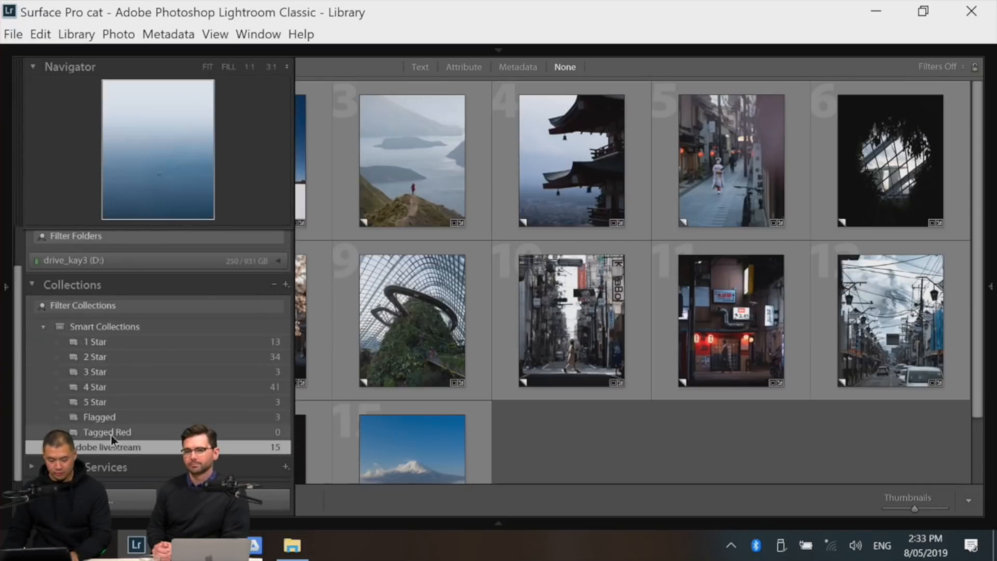
pyautogui.click(96, 417)
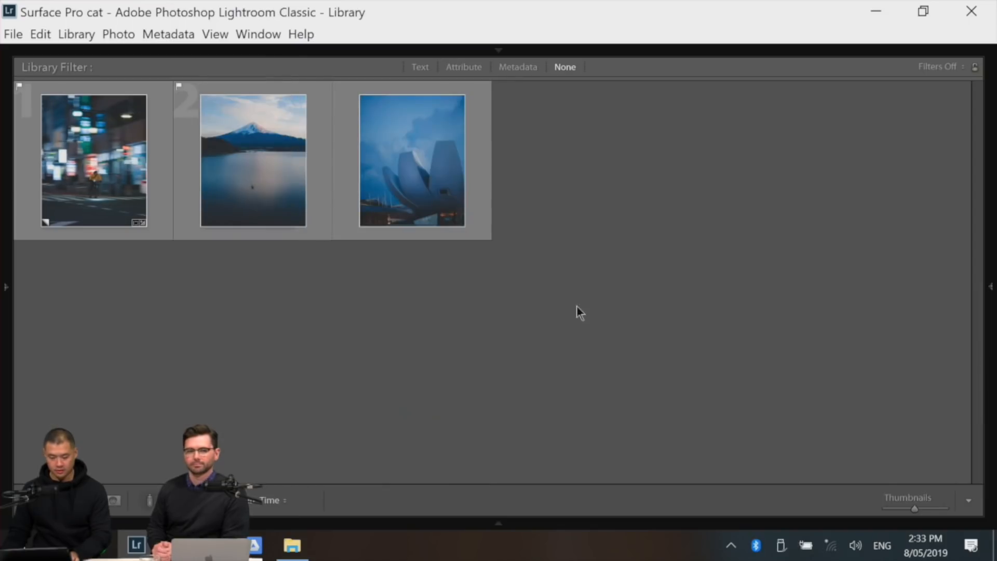
pyautogui.click(98, 179)
pyautogui.keyDown('shift'); pyautogui.click(385, 173); pyautogui.keyUp('shift')
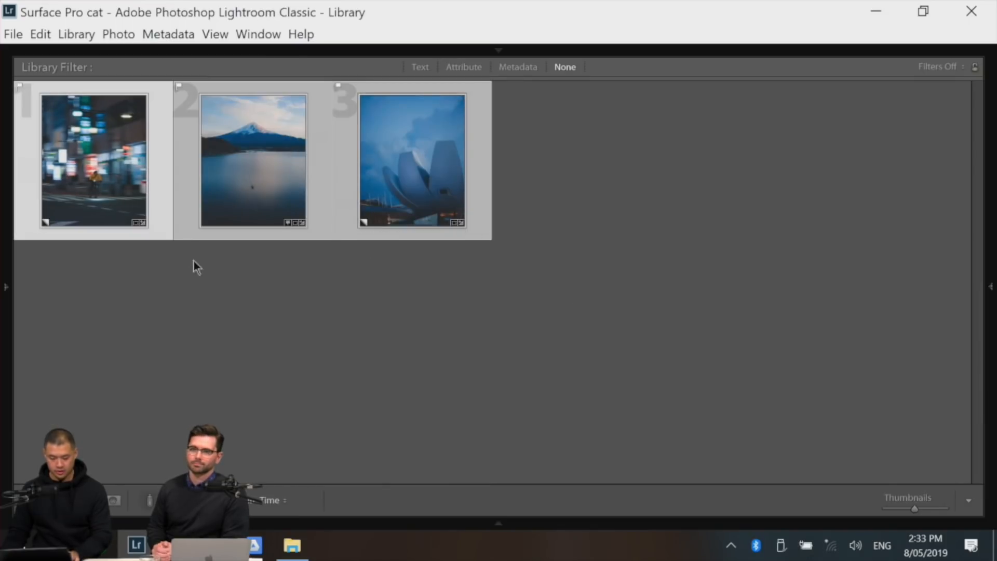
pyautogui.hotkey('shift', 'Tab')
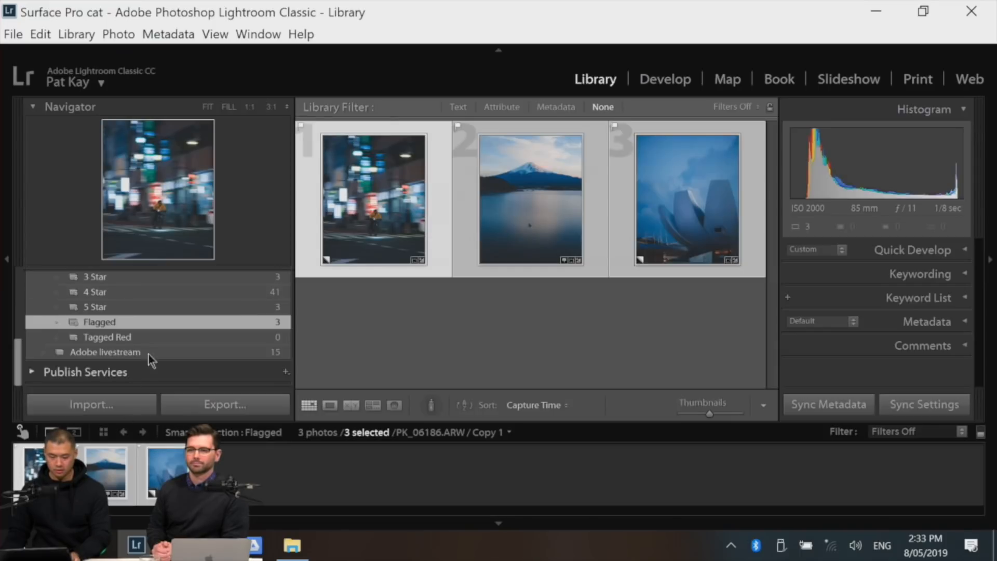
pyautogui.moveTo(364, 231); pyautogui.dragTo(266, 351)
pyautogui.click(267, 352)
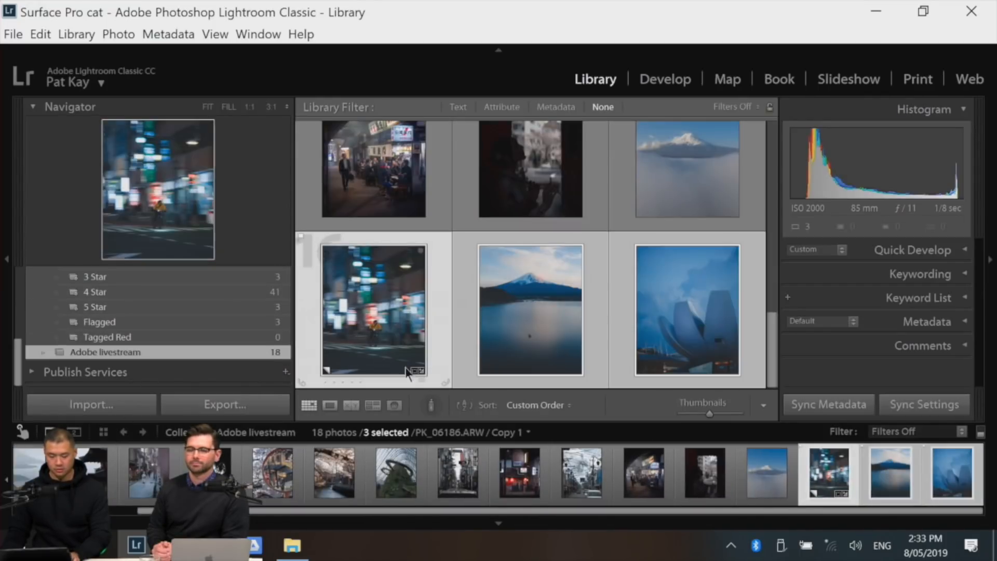
# - Select all photos in the Adobe livestream collection and paste the copied develop settings onto them
pyautogui.hotkey('shift', 'Tab')
pyautogui.scroll(2, 675, 418)
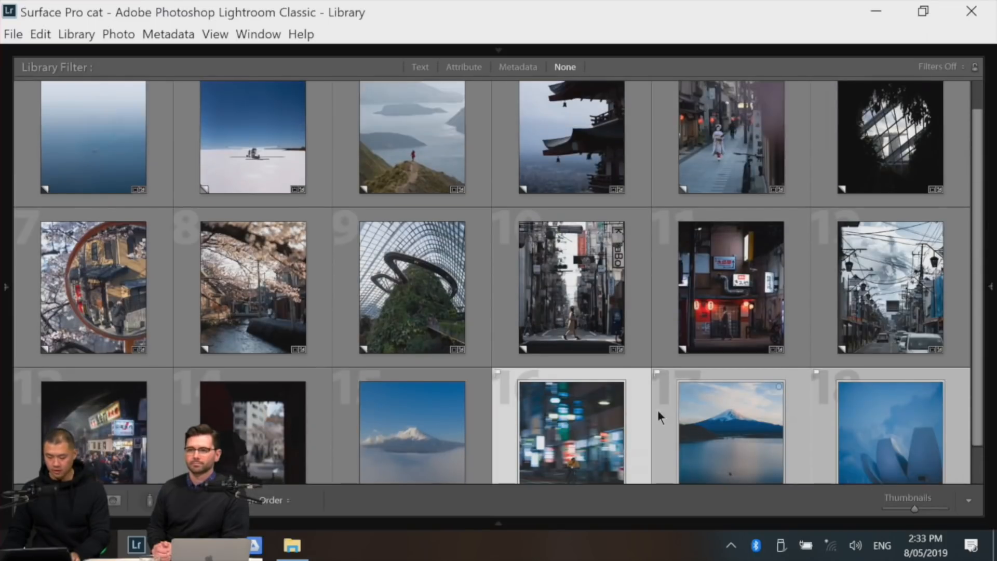
pyautogui.click(572, 294)
pyautogui.hotkey('ctrl', 'a')
pyautogui.rightClick(572, 330)
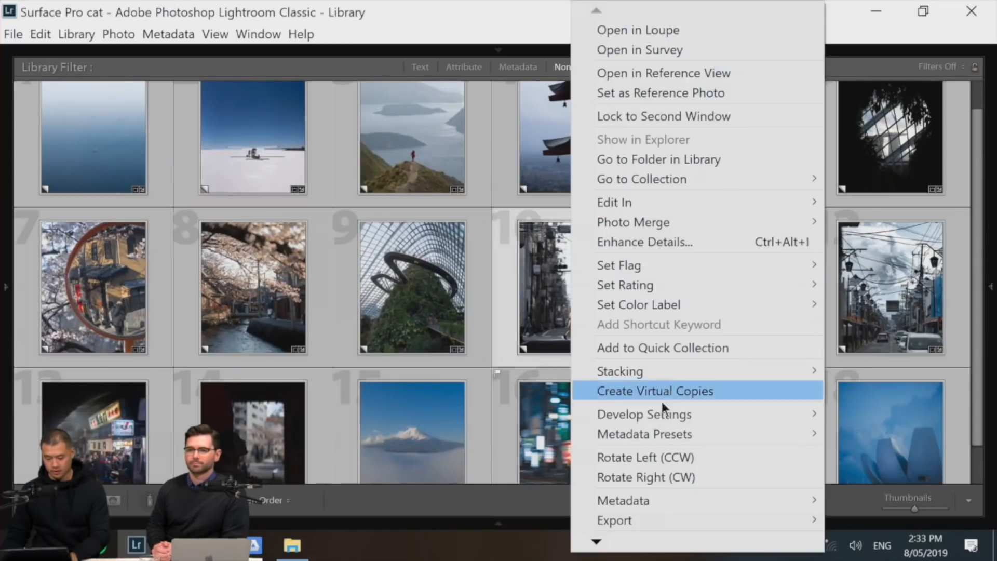
pyautogui.moveTo(637, 413)
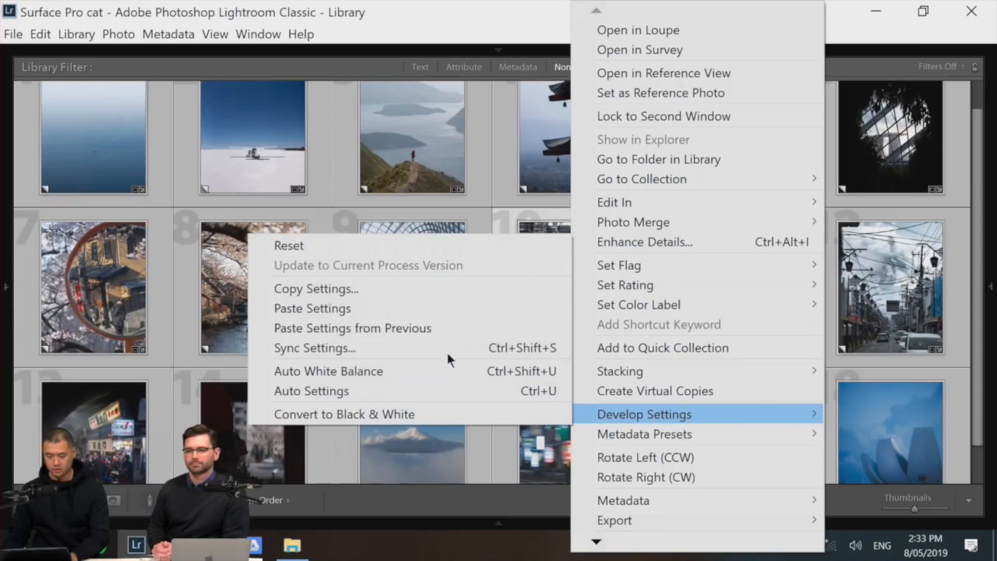
pyautogui.click(451, 308)
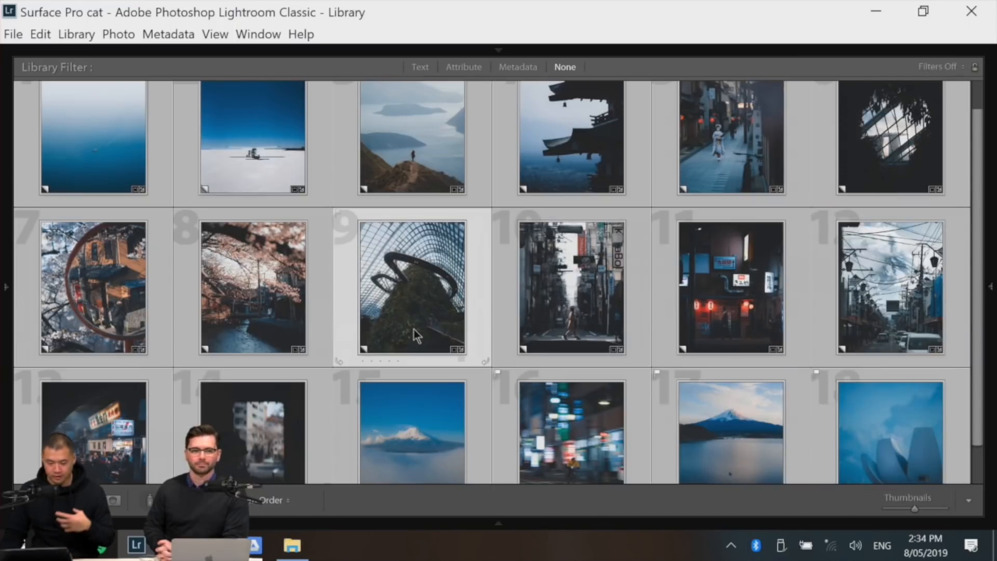
# - Review the whole Adobe livestream grid to judge how consistent the pasted look is across the photos
pyautogui.scroll(1, 488, 340)
pyautogui.scroll(-2, 489, 340)
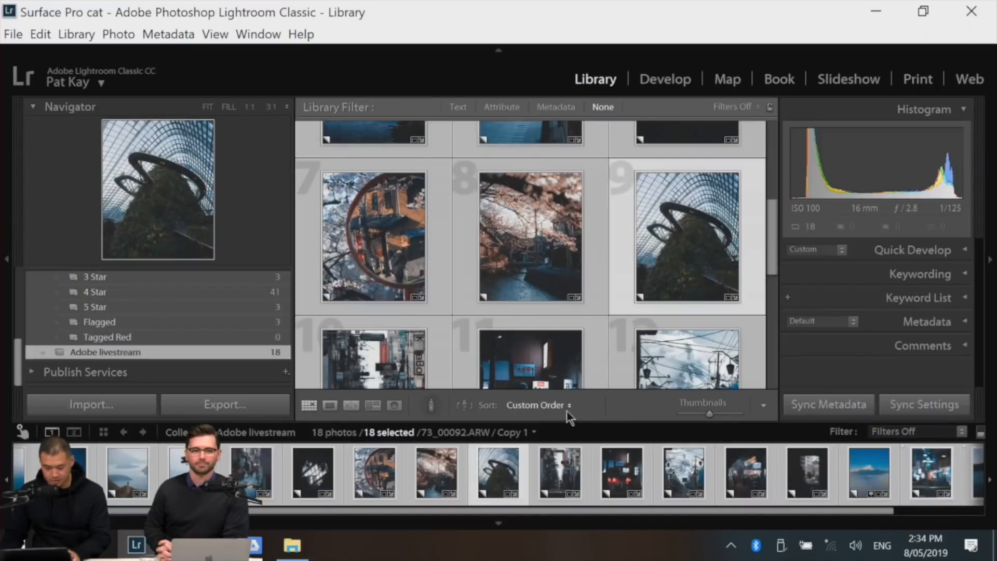
pyautogui.hotkey('shift', 'Tab')
pyautogui.scroll(2, 448, 383)
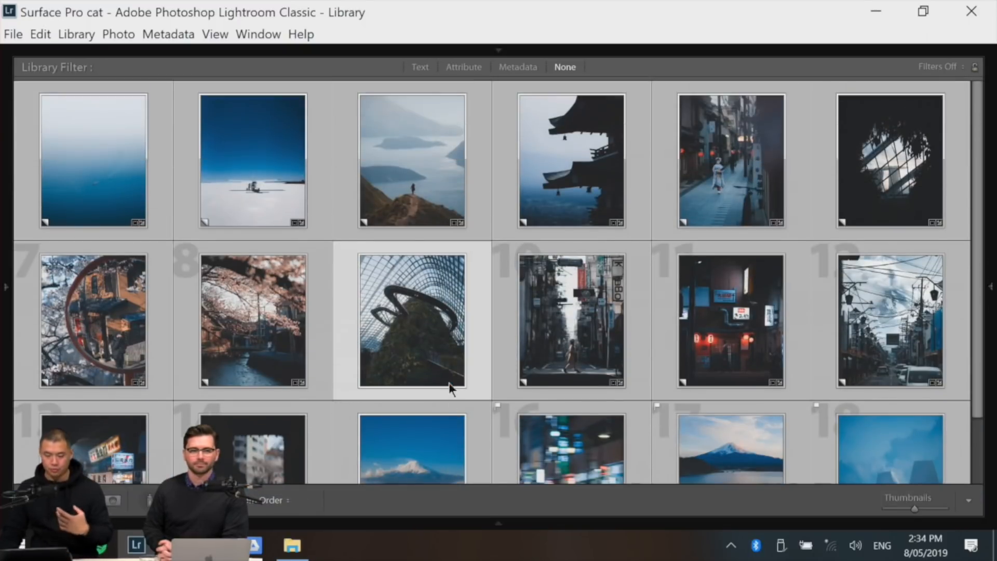
pyautogui.scroll(-1, 450, 382)
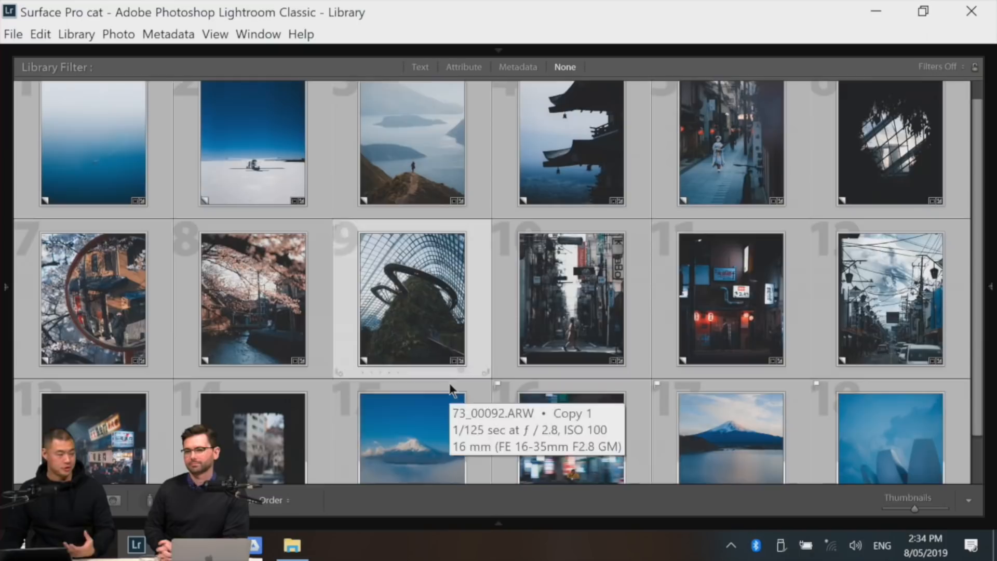
pyautogui.scroll(-1, 623, 344)
pyautogui.scroll(1, 623, 343)
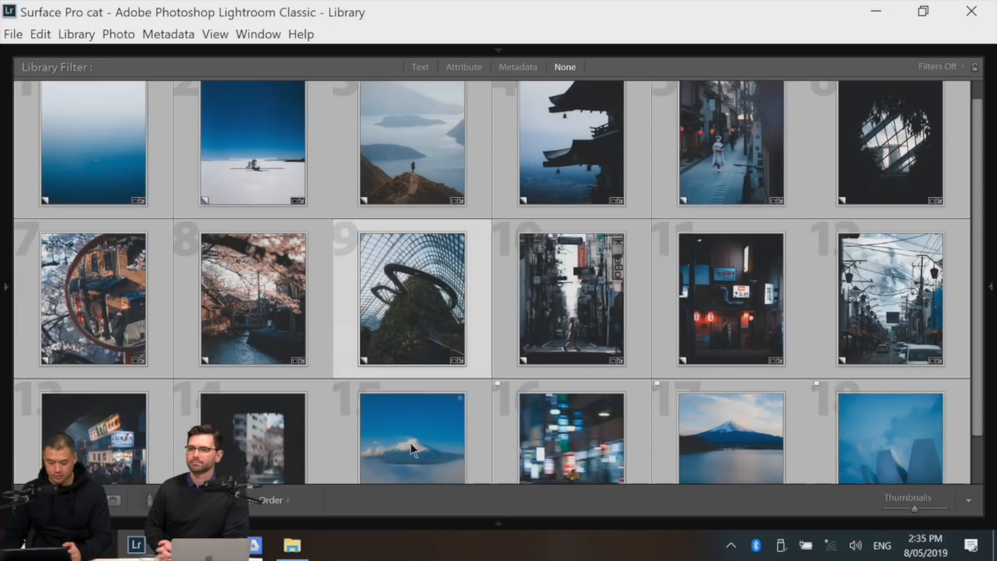
# - Make the snow-capped peak above the clouds the active photo and remove the flags from all selected photos
pyautogui.scroll(-2, 411, 443)
pyautogui.click(432, 417)
pyautogui.moveTo(424, 420); pyautogui.dragTo(379, 270)
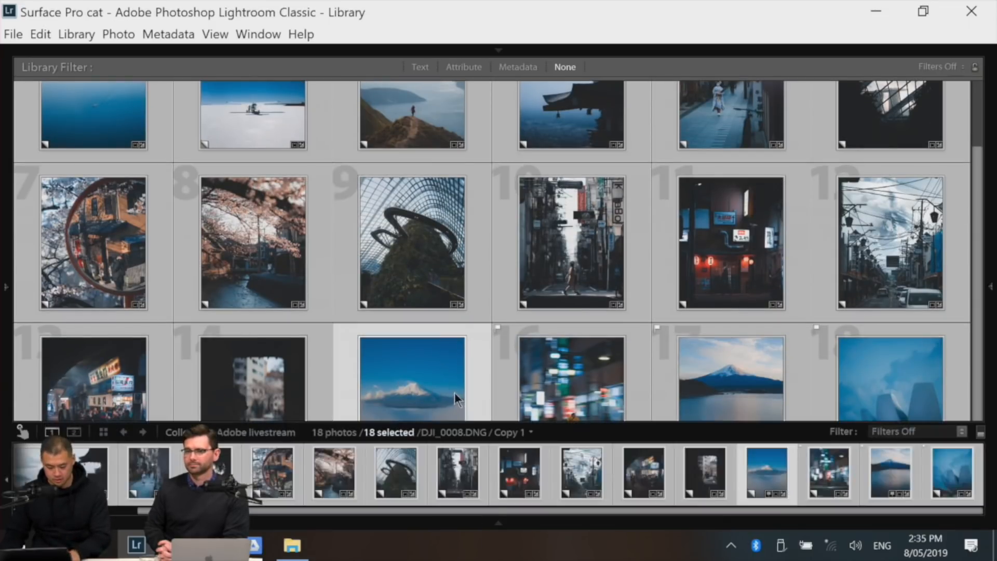
pyautogui.press('u')
pyautogui.hotkey('shift', 'Tab')
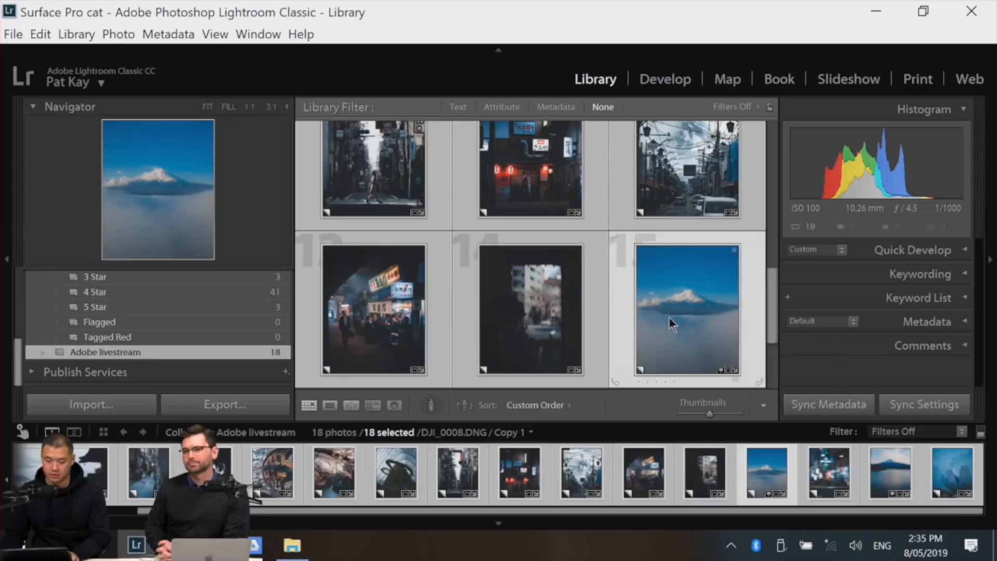
pyautogui.hotkey('shift', 'Tab')
# - Open the photo of the small plane on white ground in Develop with its adjustments showing, and check it against the Photoshop palette
pyautogui.scroll(1, 670, 384)
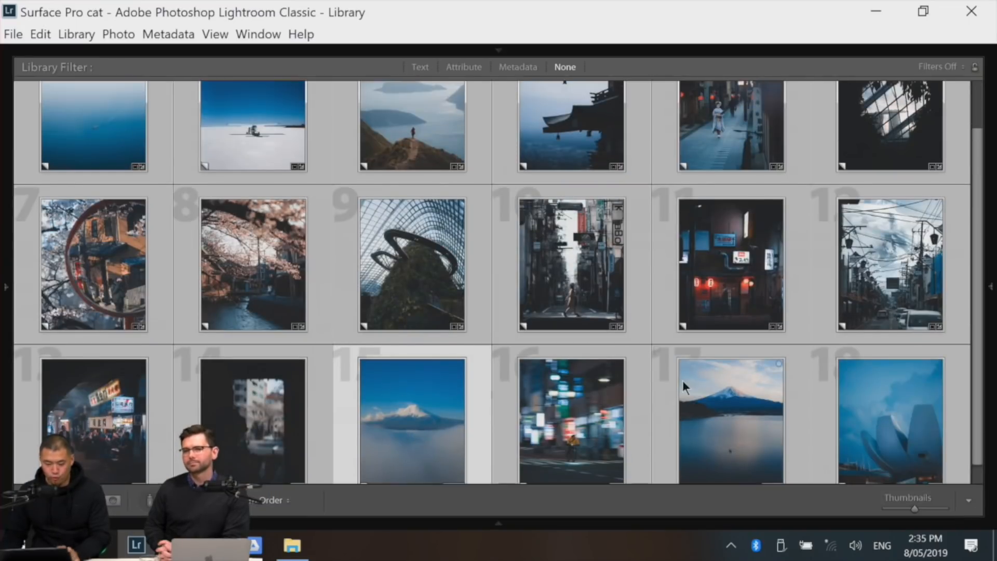
pyautogui.scroll(1, 286, 166)
pyautogui.click(275, 134)
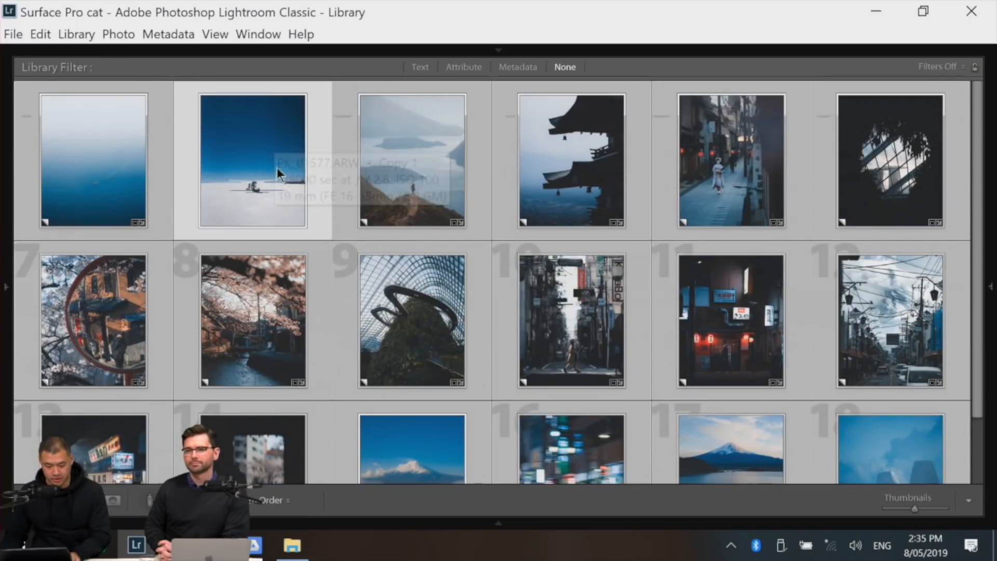
pyautogui.press('d')
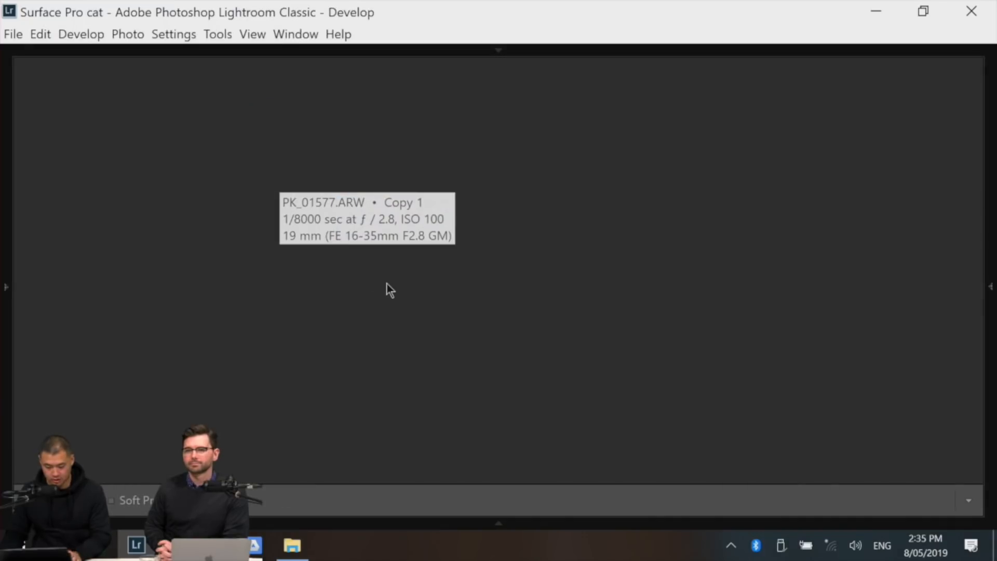
pyautogui.click(989, 294)
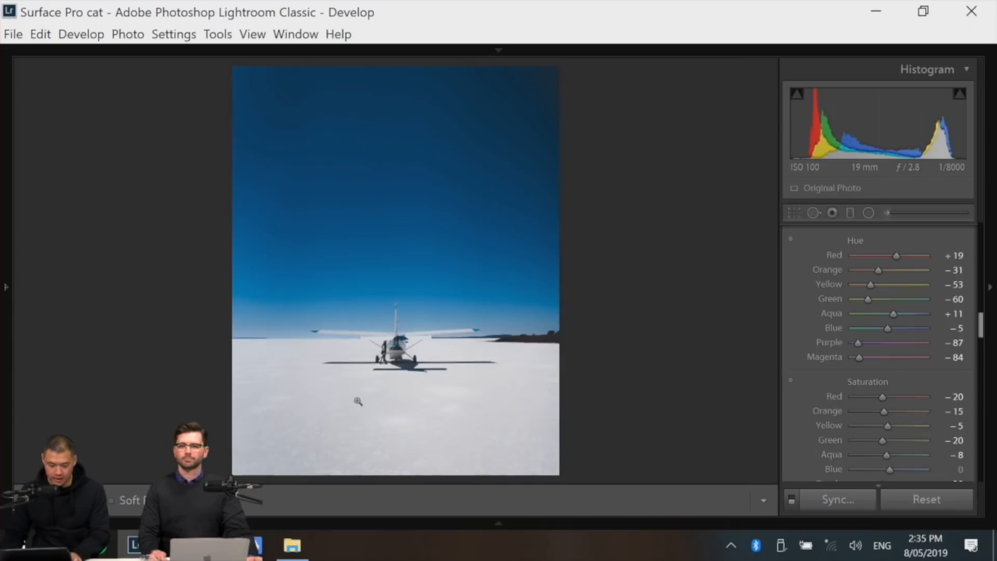
pyautogui.click(198, 545)
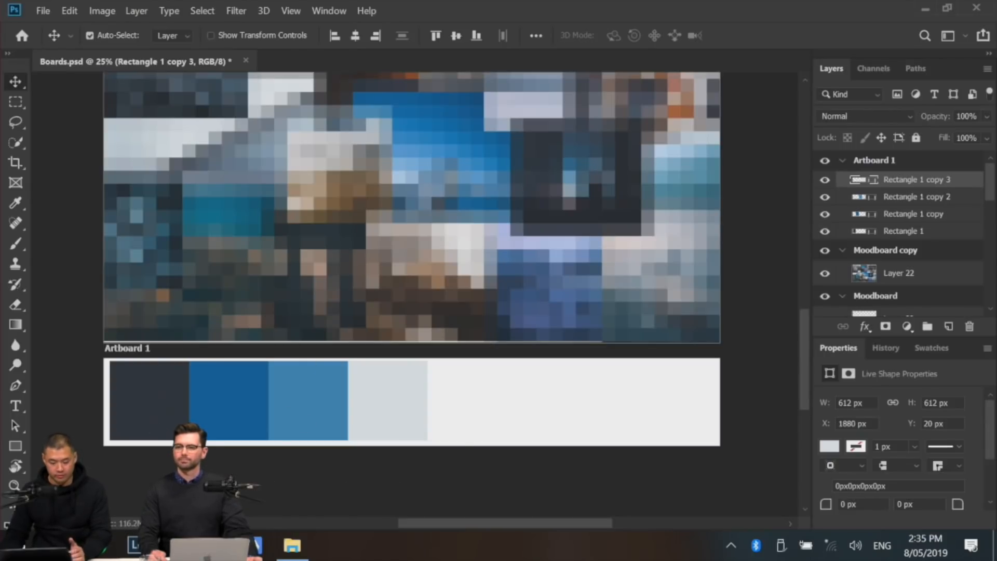
pyautogui.click(134, 545)
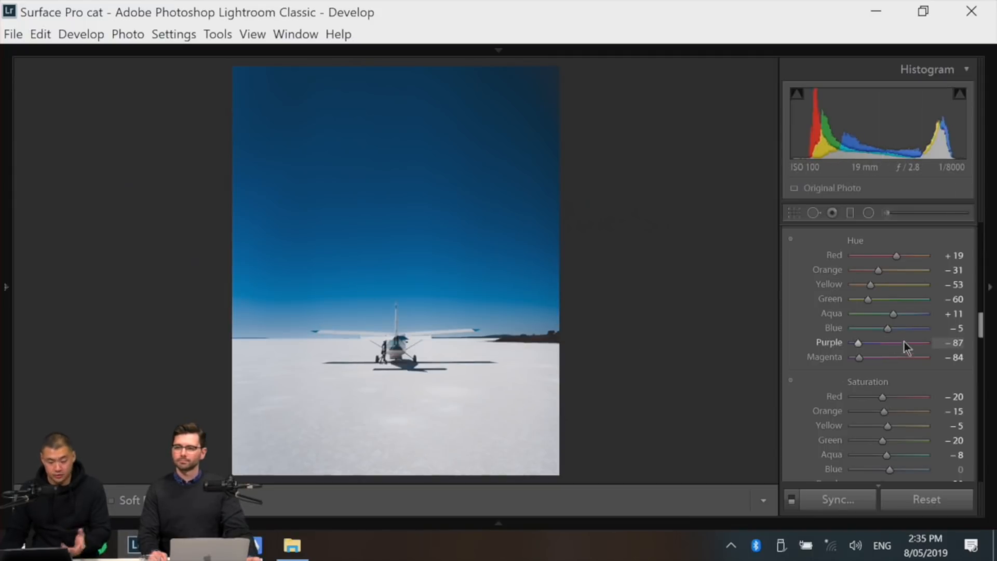
# - Set the plane photo's blue saturation to -21 and its blue luminance to -6
pyautogui.scroll(-4, 981, 328)
pyautogui.scroll(2, 982, 329)
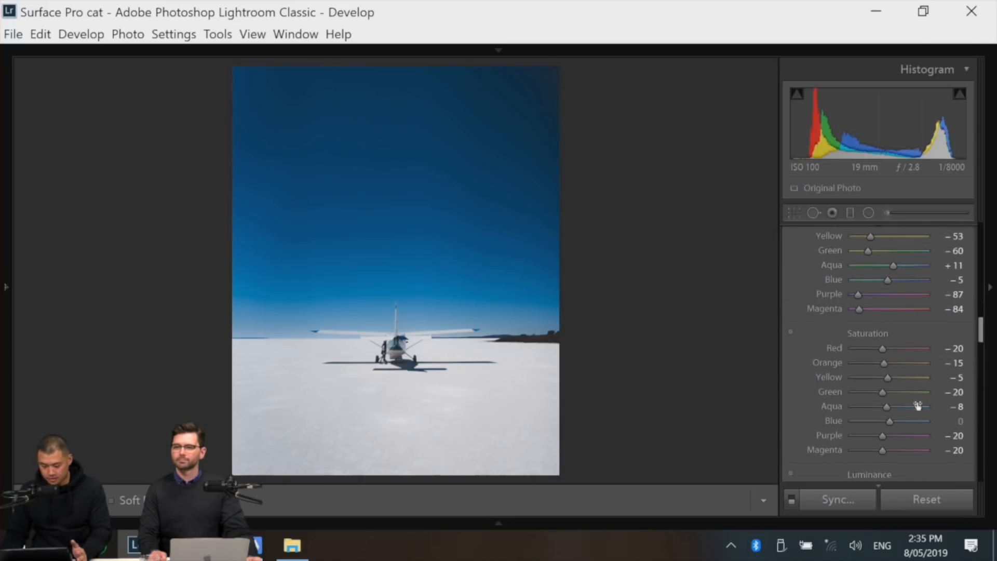
pyautogui.moveTo(889, 422); pyautogui.dragTo(882, 429)
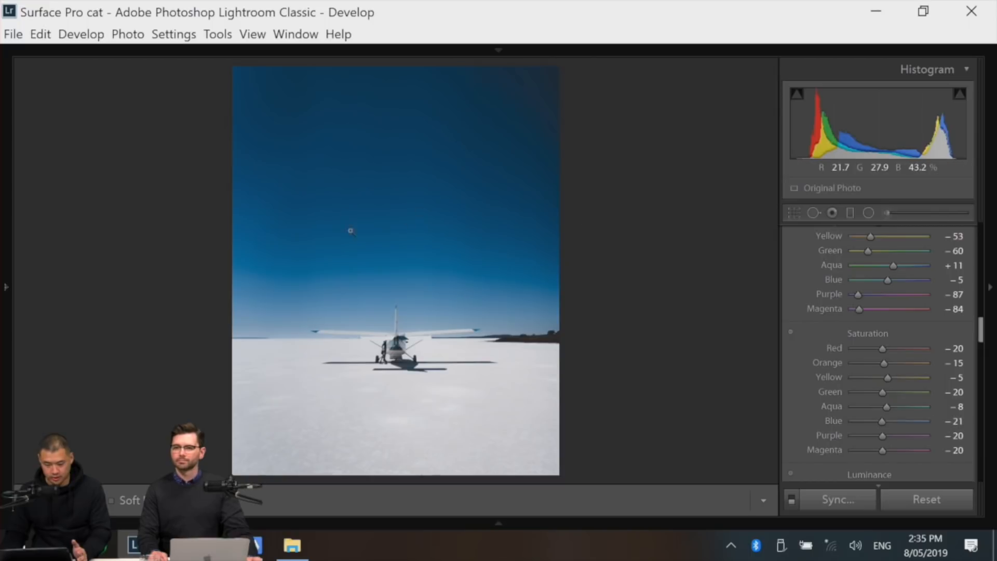
pyautogui.scroll(-2, 981, 332)
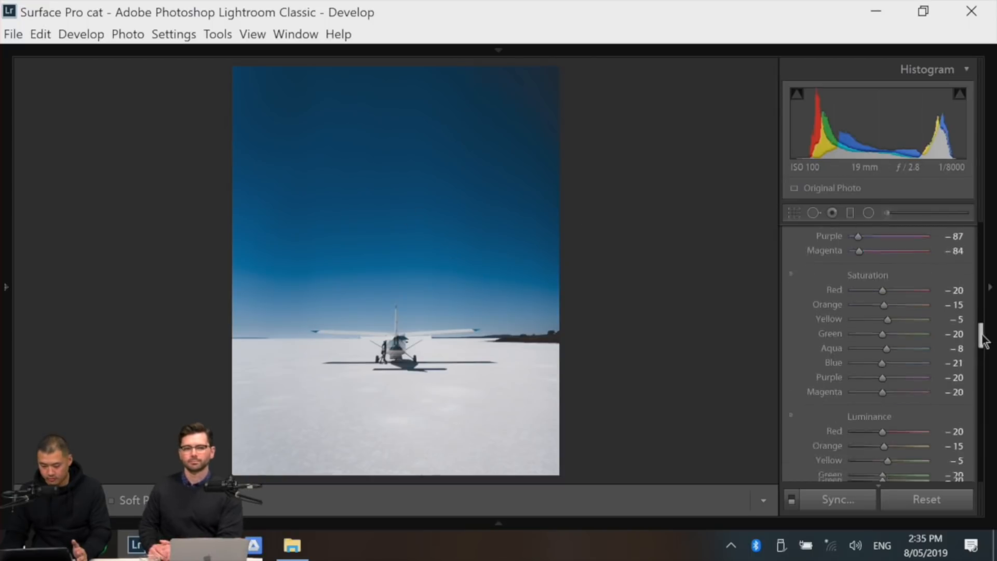
pyautogui.scroll(-1, 983, 341)
pyautogui.moveTo(890, 466); pyautogui.dragTo(889, 468)
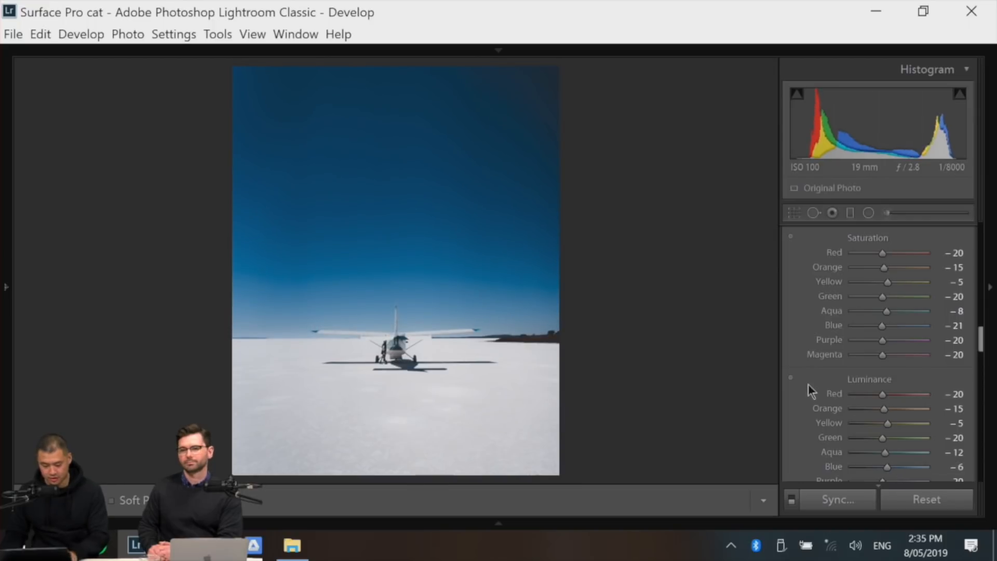
# - Return to the collection grid and open the photo of the snow-capped mountain behind the lake in Develop
pyautogui.press('g')
pyautogui.scroll(-2, 509, 320)
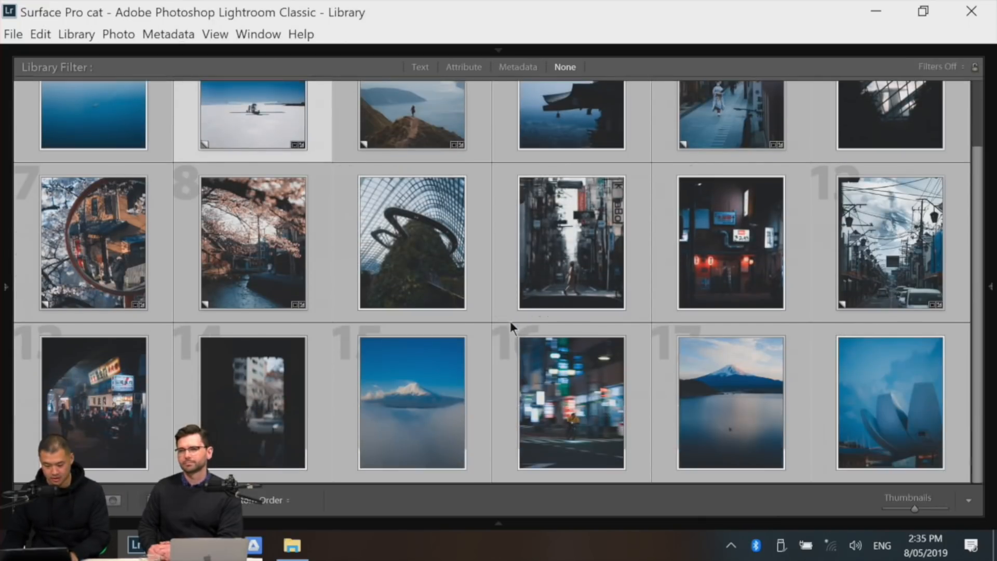
pyautogui.click(588, 394)
pyautogui.click(419, 414)
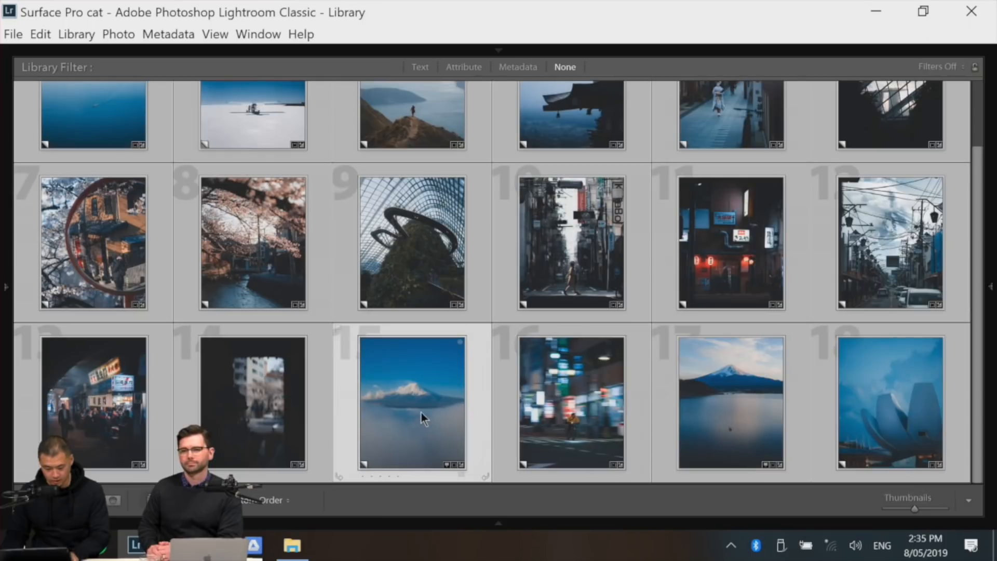
pyautogui.click(743, 380)
pyautogui.press('e')
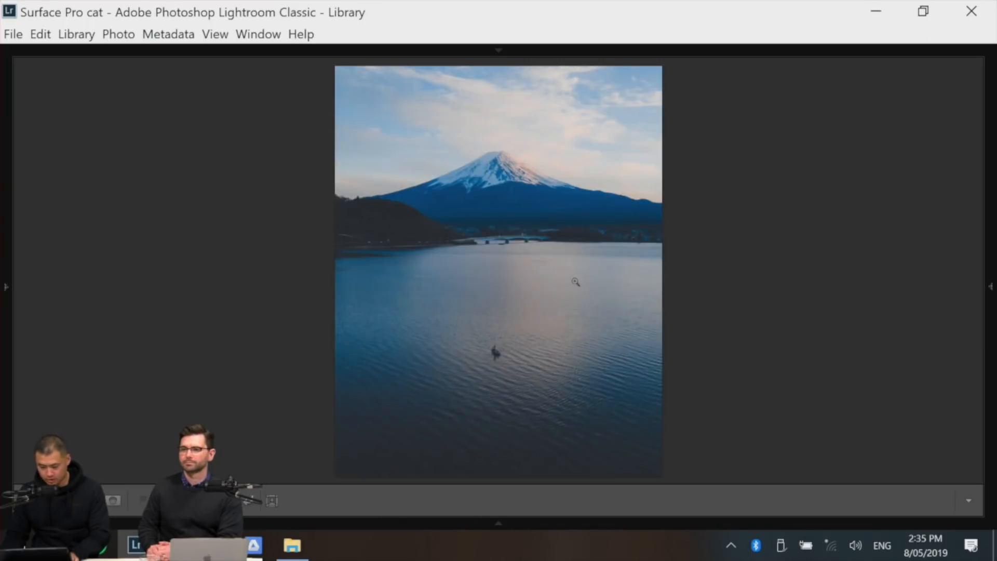
pyautogui.press('d')
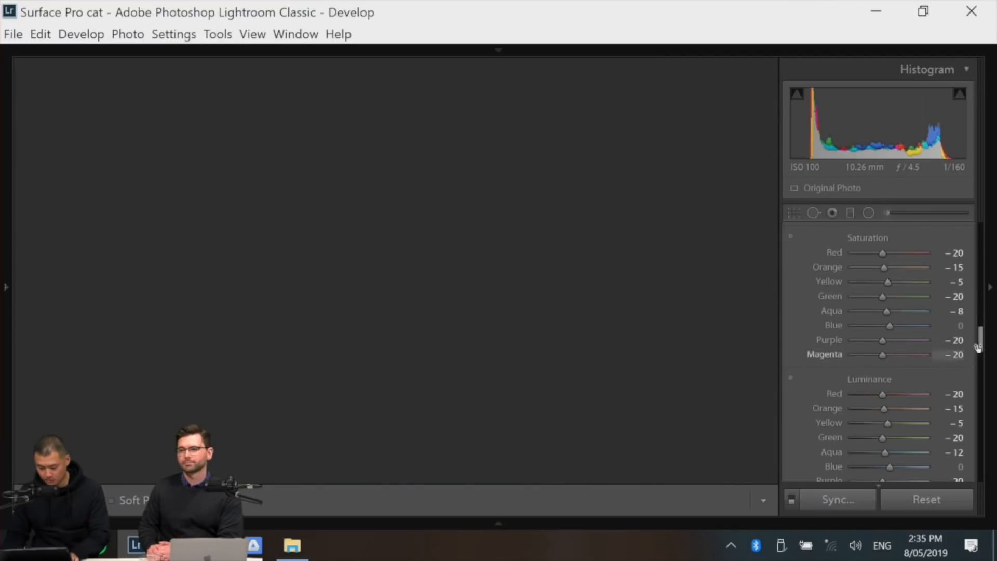
# - Set the lake mountain photo's blue saturation to -11 and its blue luminance to -34
pyautogui.scroll(-1, 983, 347)
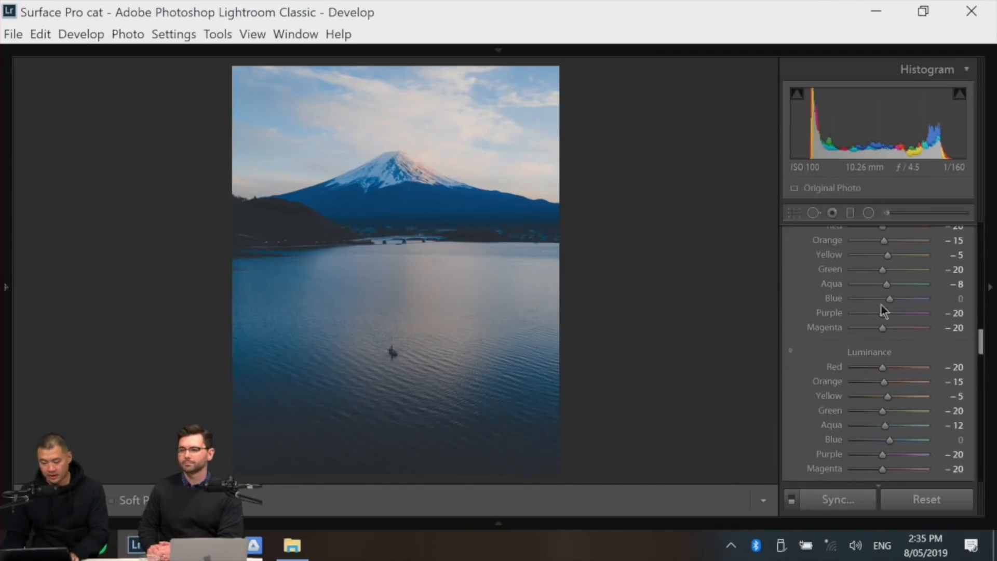
pyautogui.moveTo(890, 298); pyautogui.dragTo(886, 298)
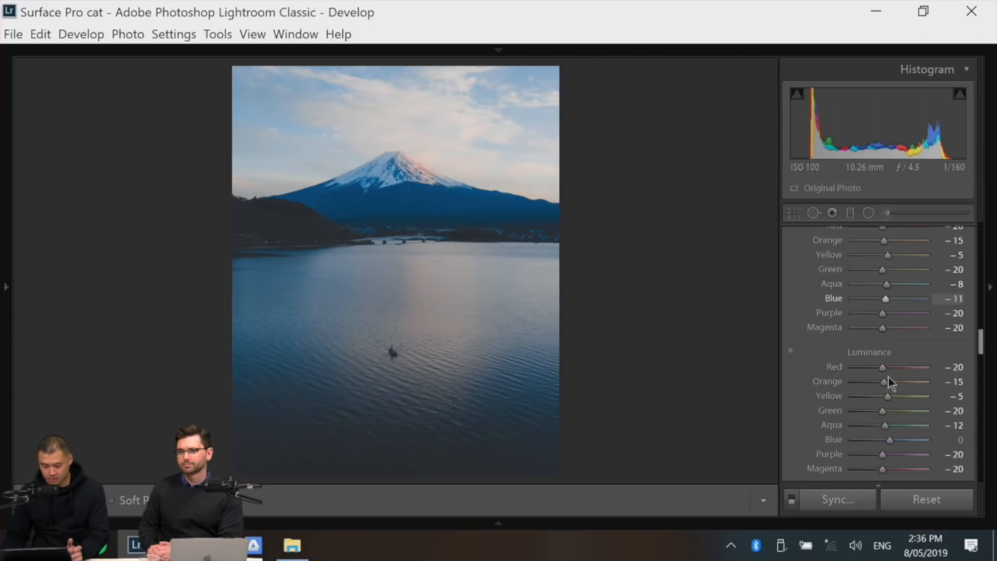
pyautogui.moveTo(890, 437); pyautogui.dragTo(877, 437)
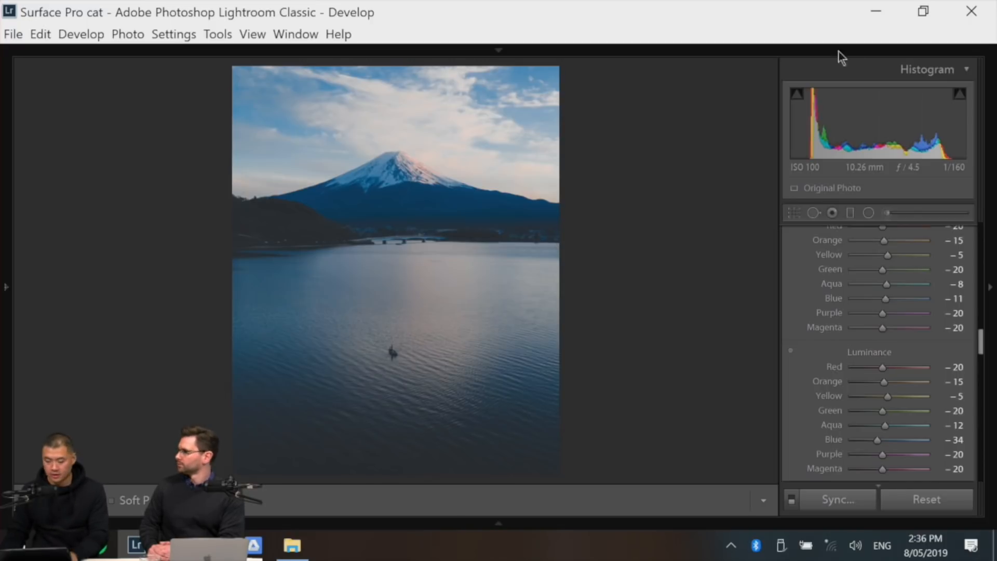
# - Warm the lake mountain photo's white balance to a temperature of 5876 and return to the collection grid
pyautogui.scroll(-5, 912, 364)
pyautogui.scroll(-4, 856, 390)
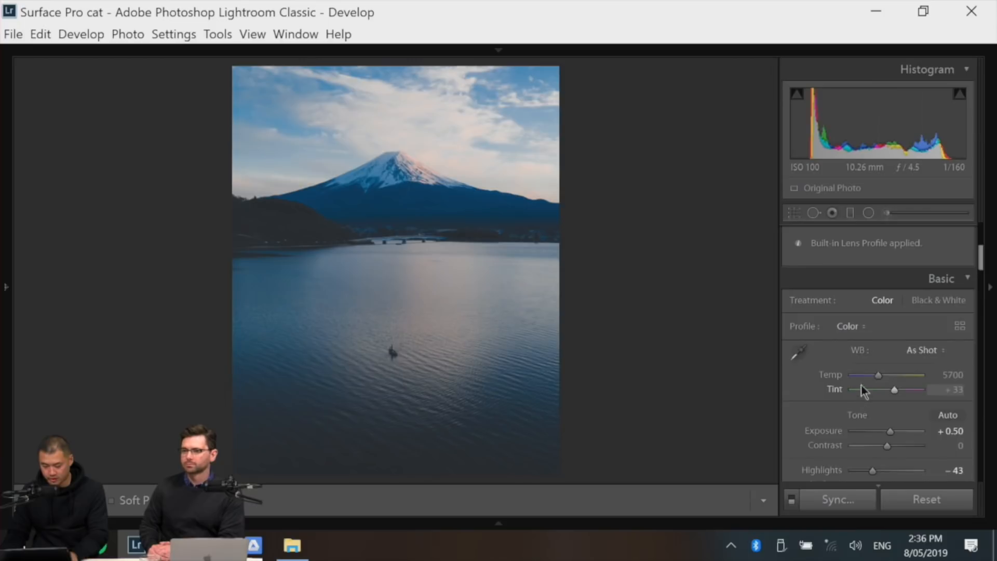
pyautogui.moveTo(879, 379); pyautogui.dragTo(881, 380)
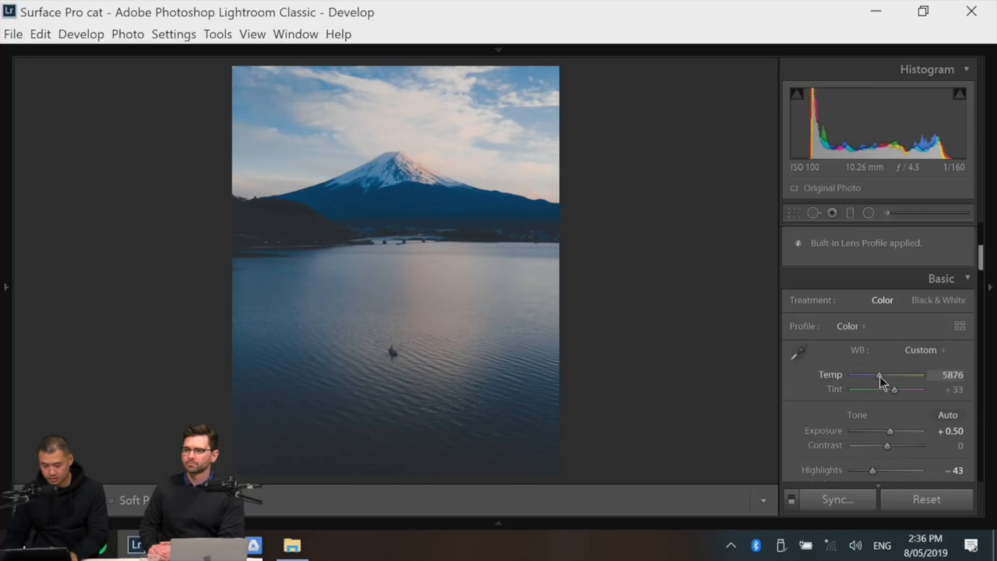
pyautogui.press('g')
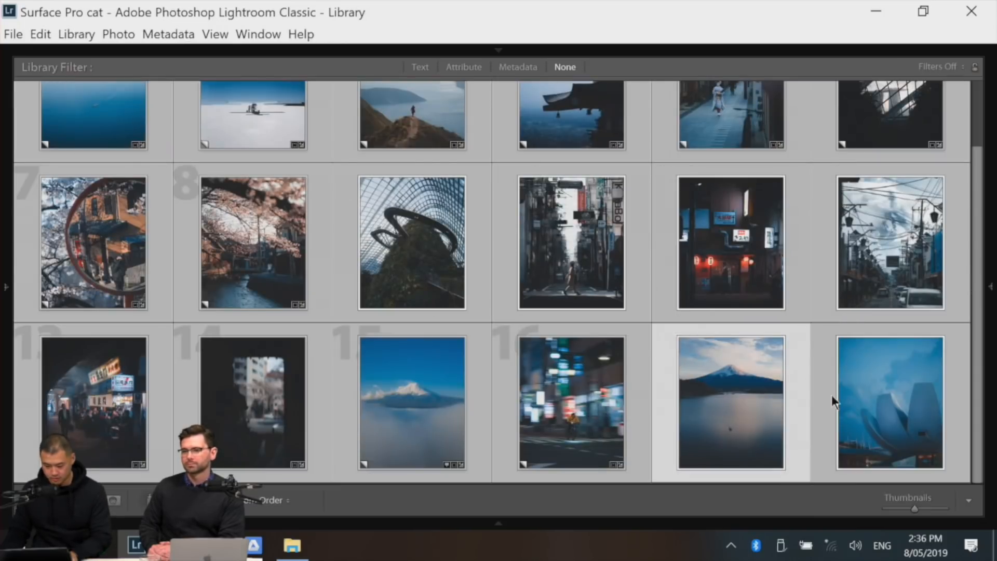
# - Reduce the selection to the round street mirror photo and shrink the thumbnails until the grid shows seven photos per row
pyautogui.click(855, 410)
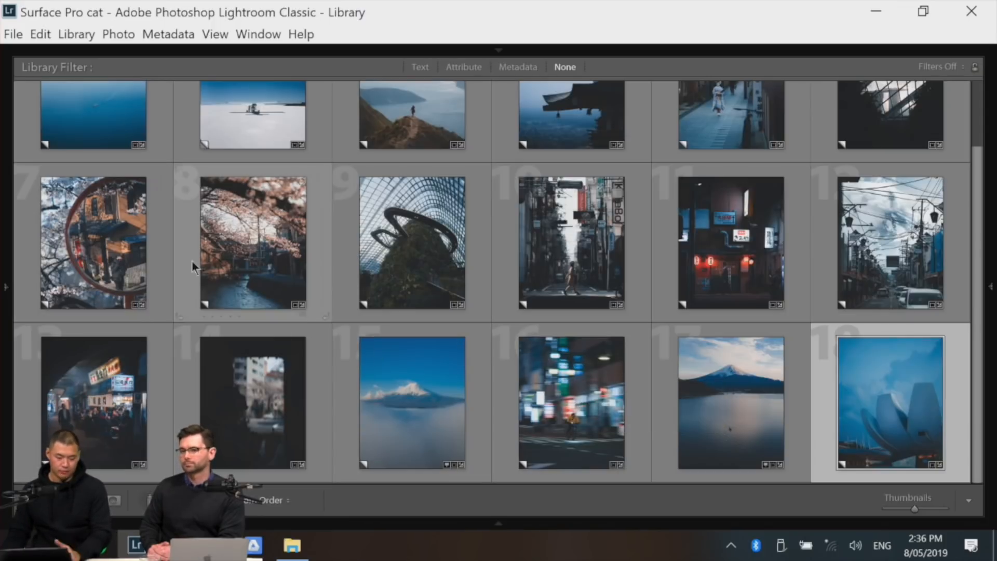
pyautogui.click(167, 283)
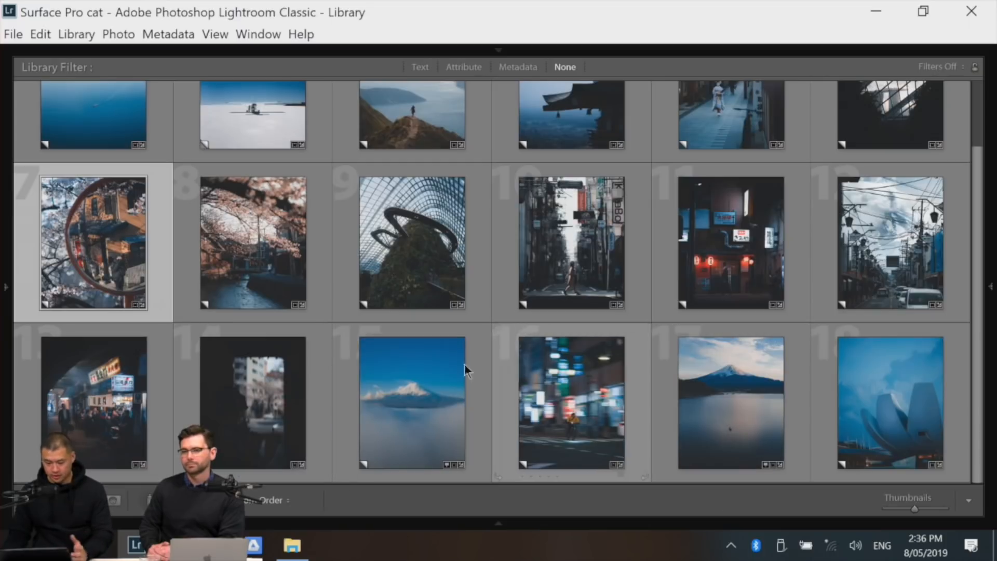
pyautogui.scroll(1, 590, 376)
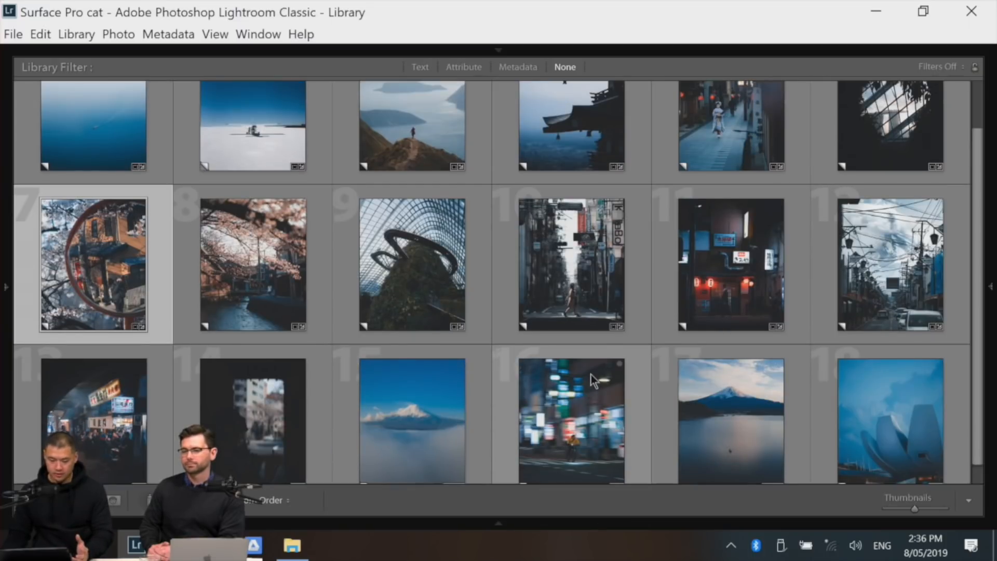
pyautogui.scroll(1, 591, 375)
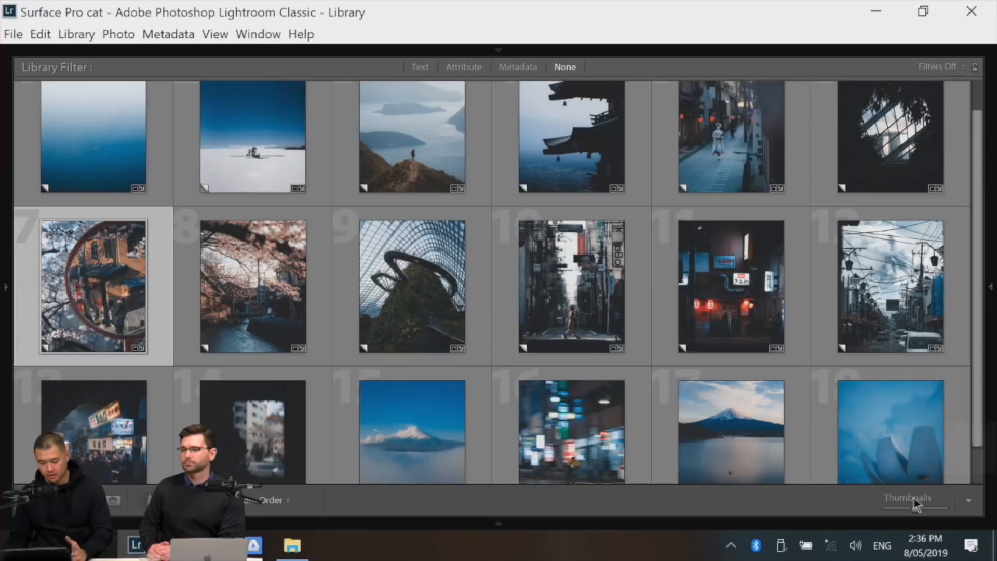
pyautogui.moveTo(915, 508); pyautogui.dragTo(911, 509)
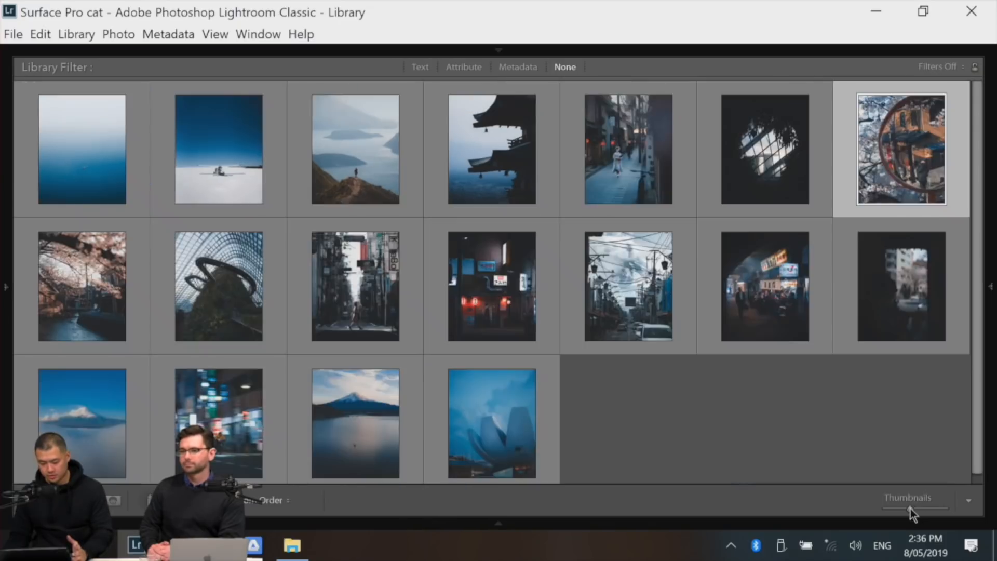
# - Place the lake mountain, lotus-shaped building and cloud-covered peak after the plane photo, and the dark window frame beside the other dark frame near the end
pyautogui.click(694, 422)
pyautogui.moveTo(769, 166); pyautogui.dragTo(830, 317)
pyautogui.moveTo(330, 423); pyautogui.dragTo(288, 177)
pyautogui.moveTo(457, 384); pyautogui.dragTo(400, 216)
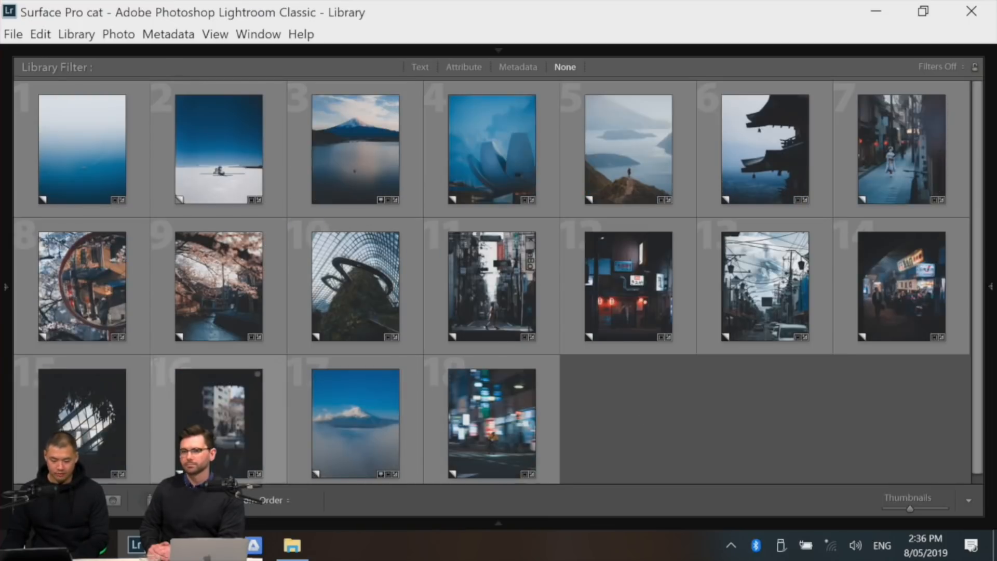
pyautogui.moveTo(343, 415); pyautogui.dragTo(603, 161)
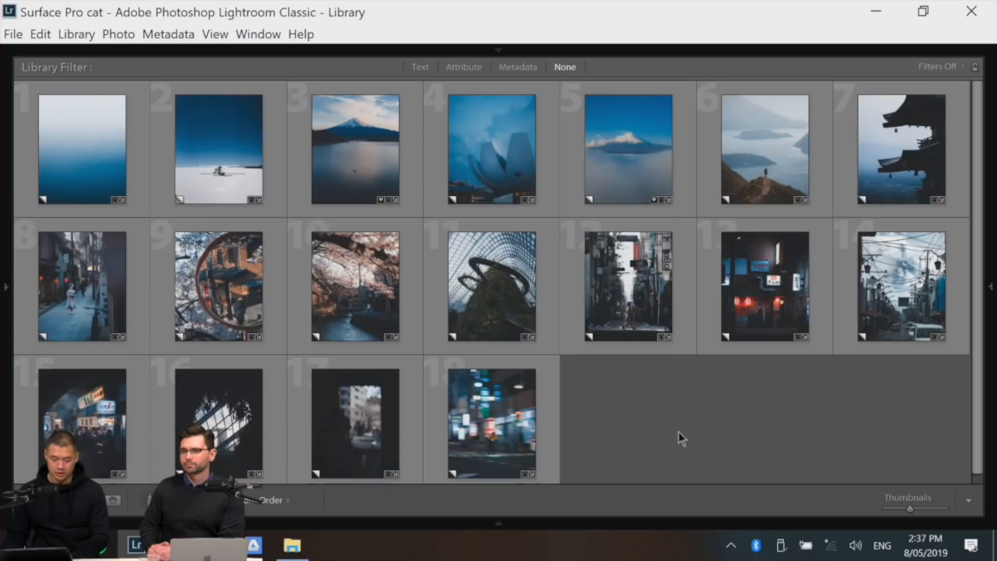
# - Place the overhead-wires street after the coastal hiker and the kimono alley before the red lanterns, and alternate dark photos with the leading blue ones
pyautogui.moveTo(61, 309); pyautogui.dragTo(728, 329)
pyautogui.moveTo(897, 350); pyautogui.dragTo(810, 168)
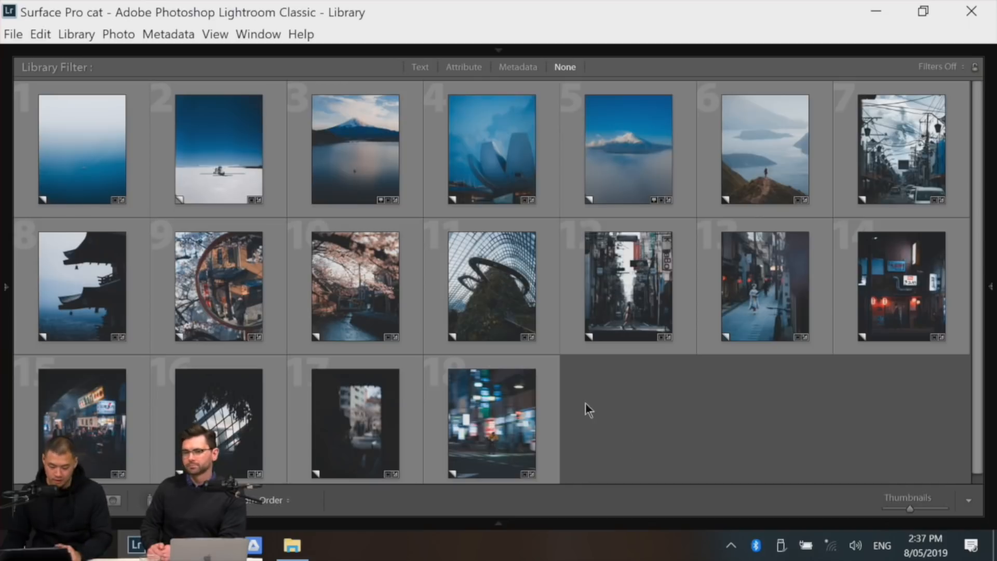
pyautogui.moveTo(219, 410); pyautogui.dragTo(165, 181)
pyautogui.moveTo(355, 423); pyautogui.dragTo(476, 155)
pyautogui.moveTo(238, 448); pyautogui.dragTo(738, 169)
pyautogui.moveTo(332, 379); pyautogui.dragTo(22, 273)
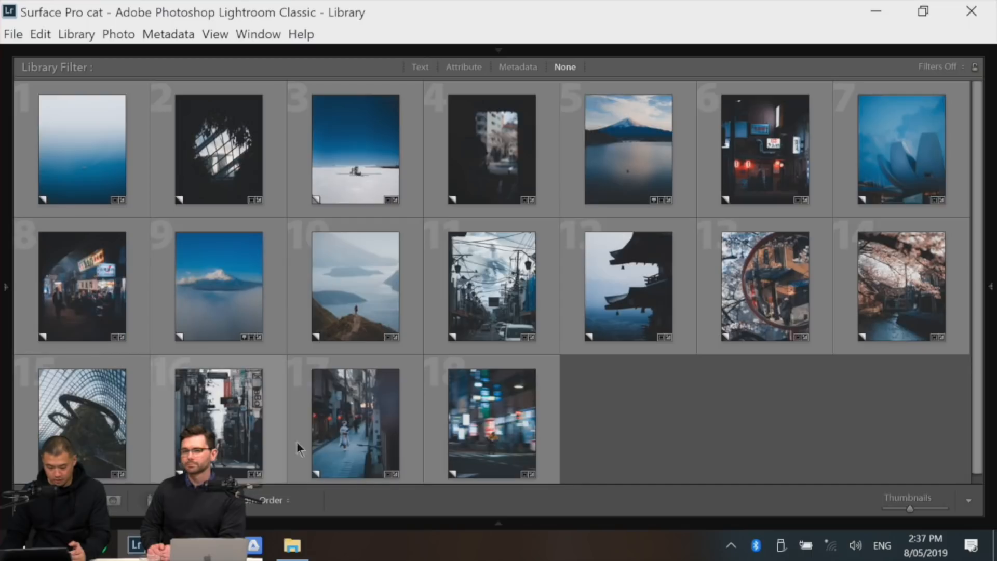
# - Place the night cyclist after the cloud-covered peak, the tall signboard street after the coastal hiker and the kimono alley before the pagoda
pyautogui.click(467, 394)
pyautogui.moveTo(465, 391); pyautogui.dragTo(299, 293)
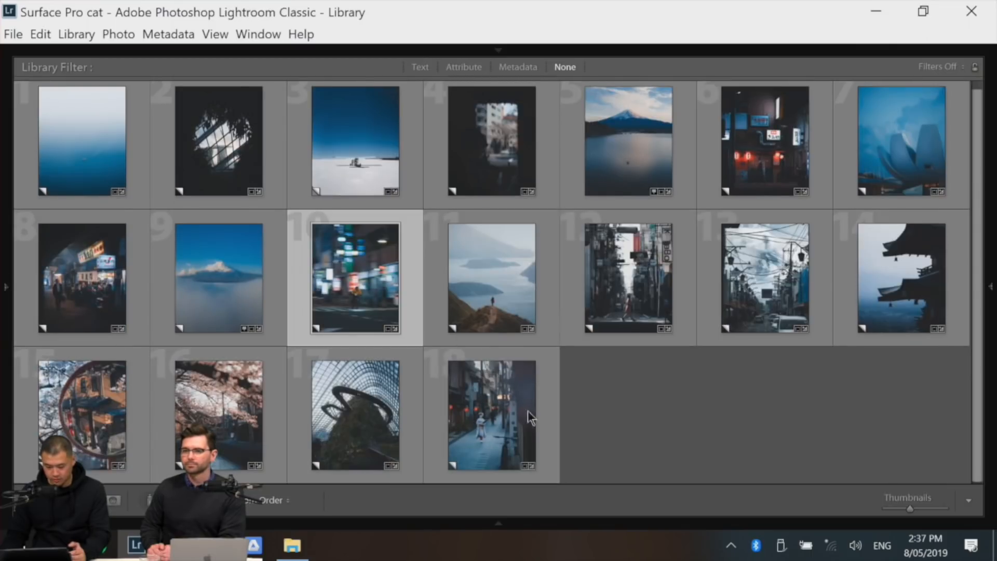
pyautogui.moveTo(528, 412); pyautogui.dragTo(823, 291)
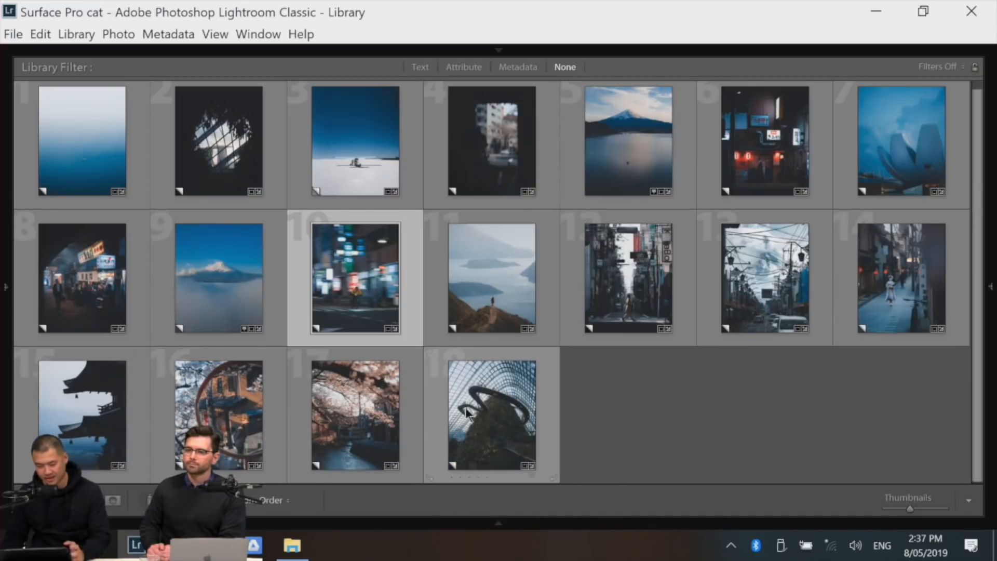
pyautogui.click(687, 457)
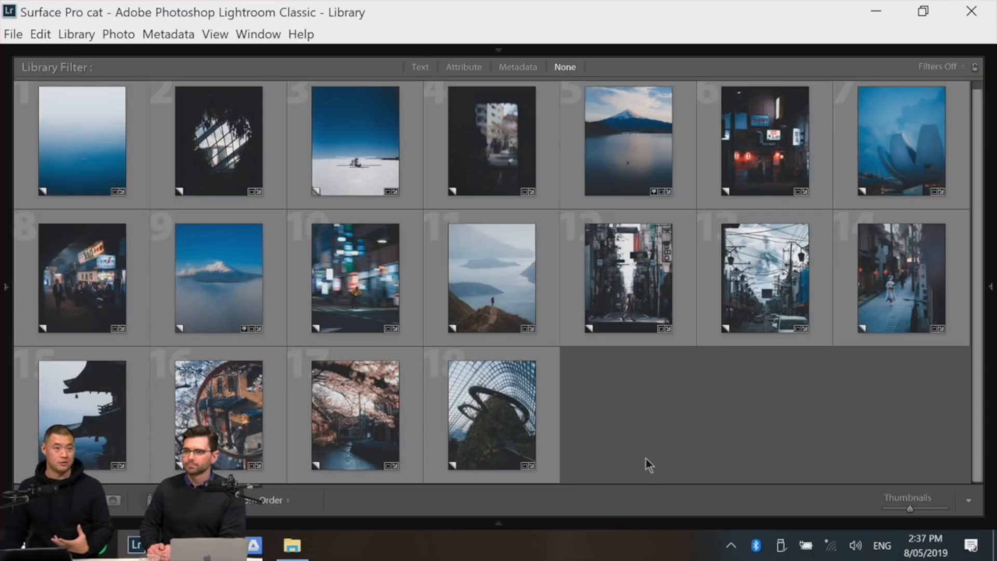
# - Reduce the Lightroom window to about half the screen beside the Photoshop moodboard and look through the reordered photos against it
pyautogui.click(904, 12)
pyautogui.moveTo(522, 425); pyautogui.dragTo(522, 525)
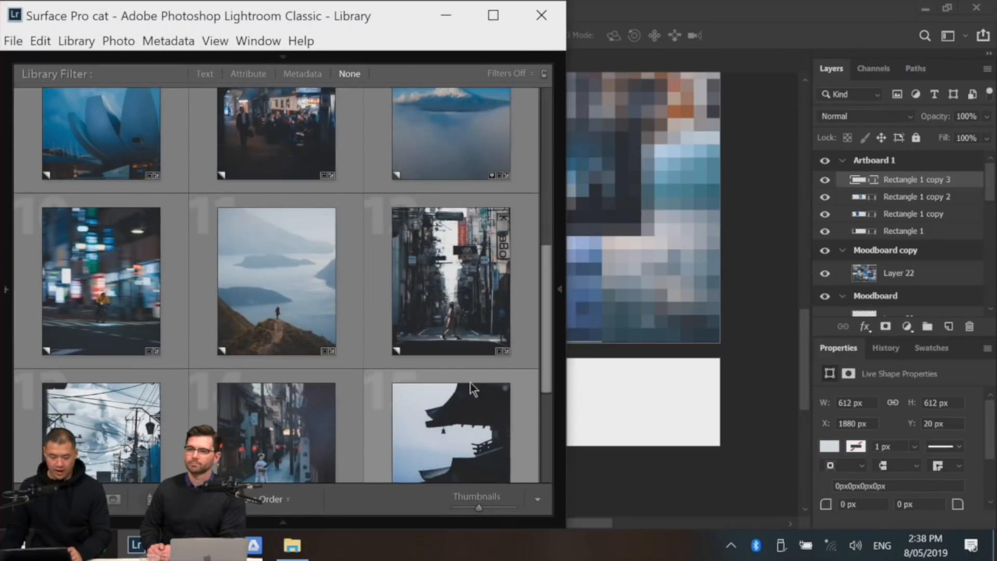
pyautogui.moveTo(547, 342); pyautogui.dragTo(559, 406)
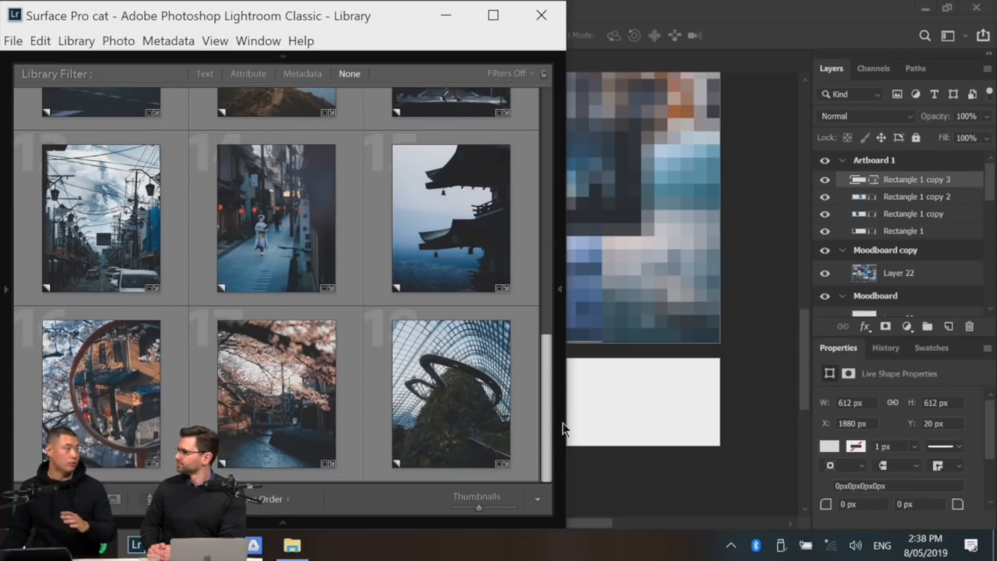
pyautogui.moveTo(563, 422); pyautogui.dragTo(566, 204)
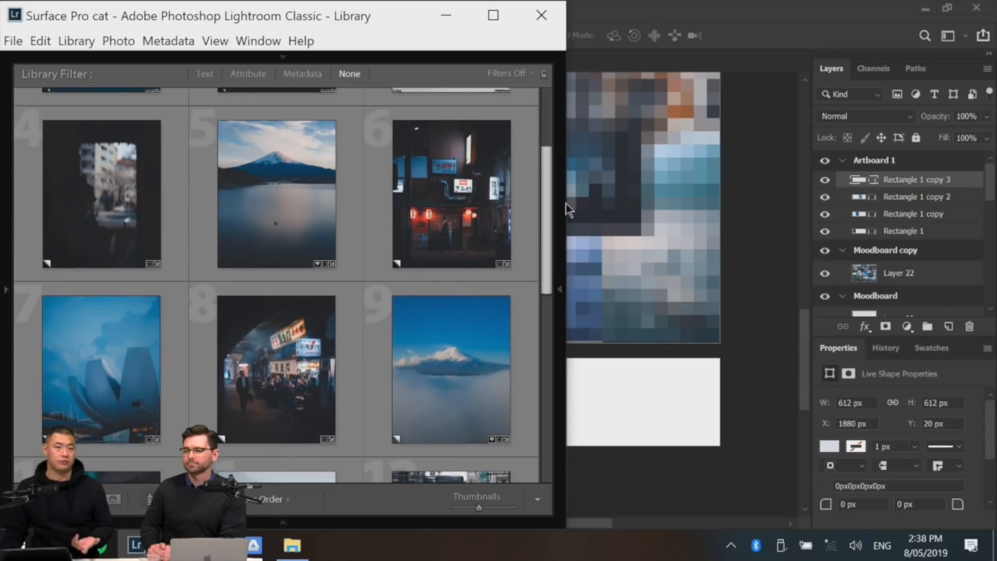
# - Switch to the browser, display the complementary blue-orange theme in Adobe Color, and return to the half-width Lightroom window beside it
pyautogui.moveTo(566, 204)
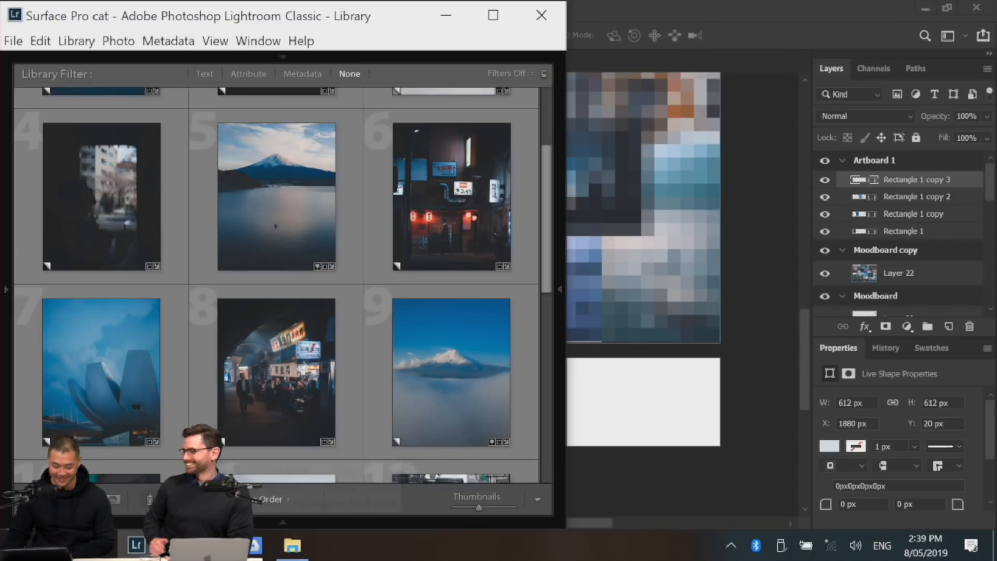
pyautogui.hotkey('alt', 'Tab')
pyautogui.click(318, 23)
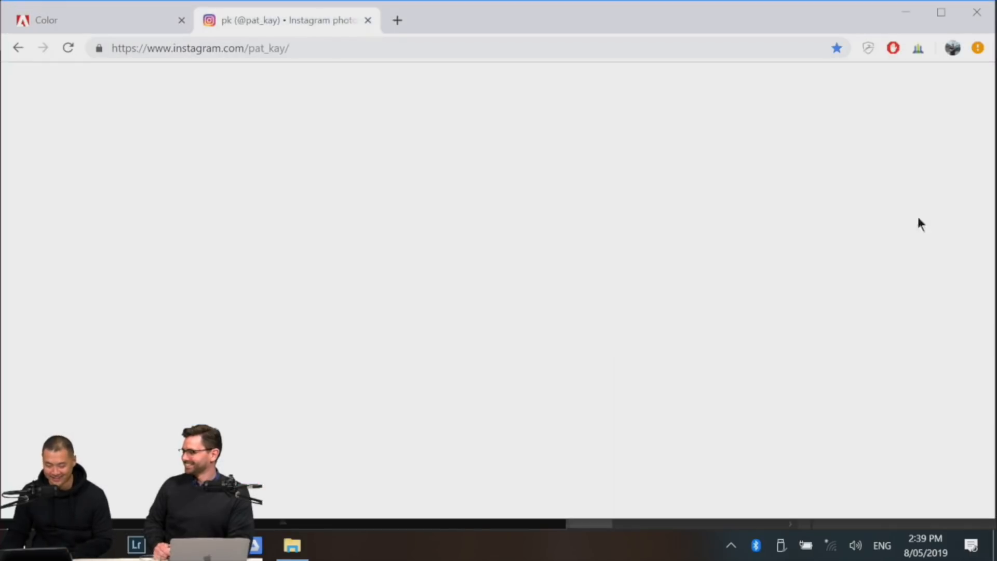
pyautogui.click(78, 7)
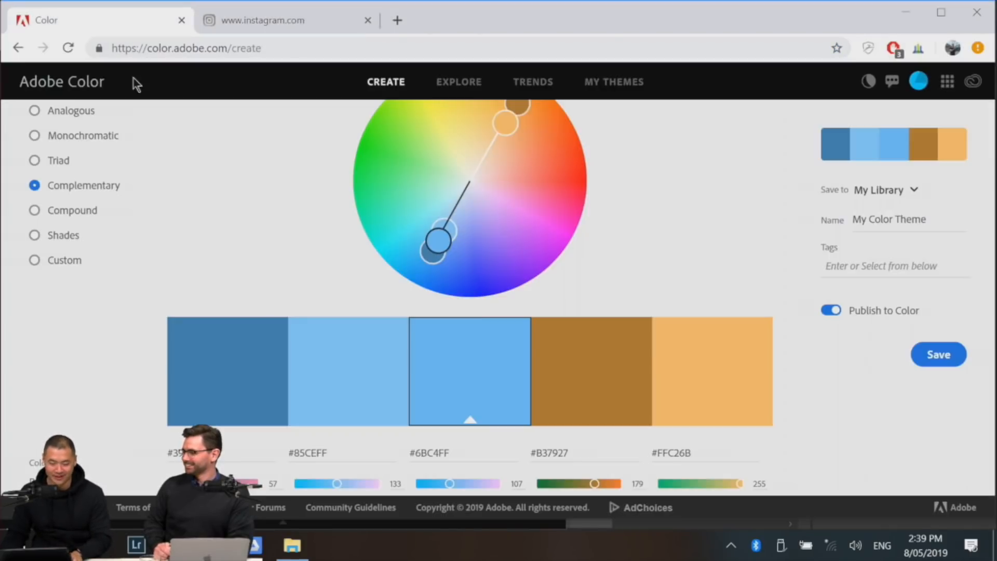
pyautogui.hotkey('alt', 'Tab')
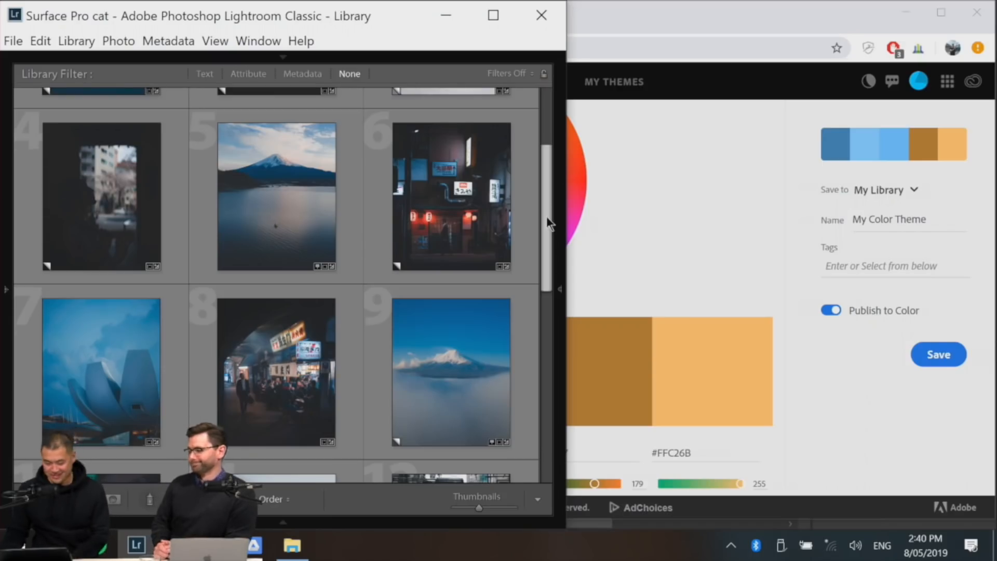
# - Compare the photo sequence with the Adobe Color palette, checking the dark window frame, lake mountain and cloud-covered peak
pyautogui.moveTo(546, 216); pyautogui.dragTo(544, 160)
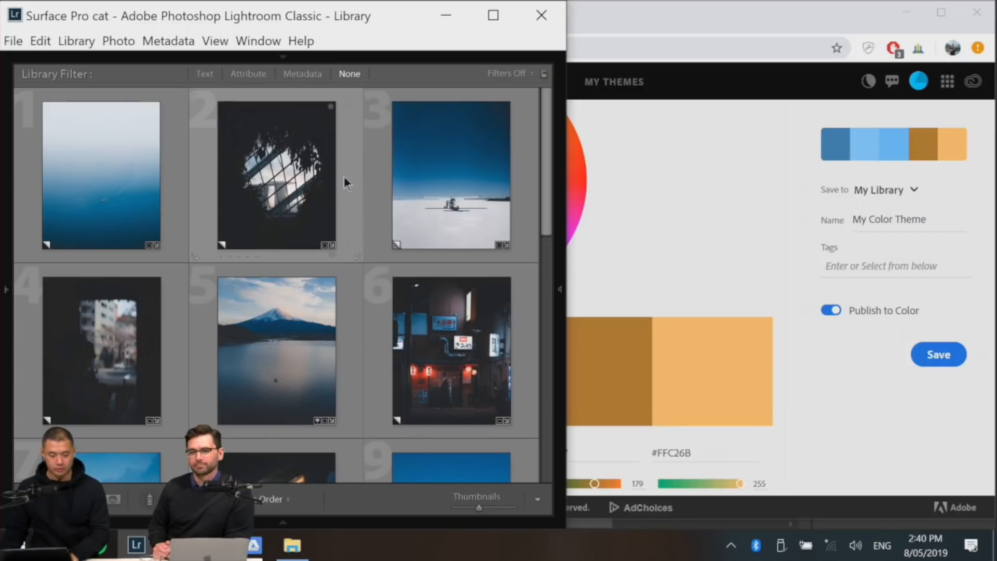
pyautogui.click(301, 196)
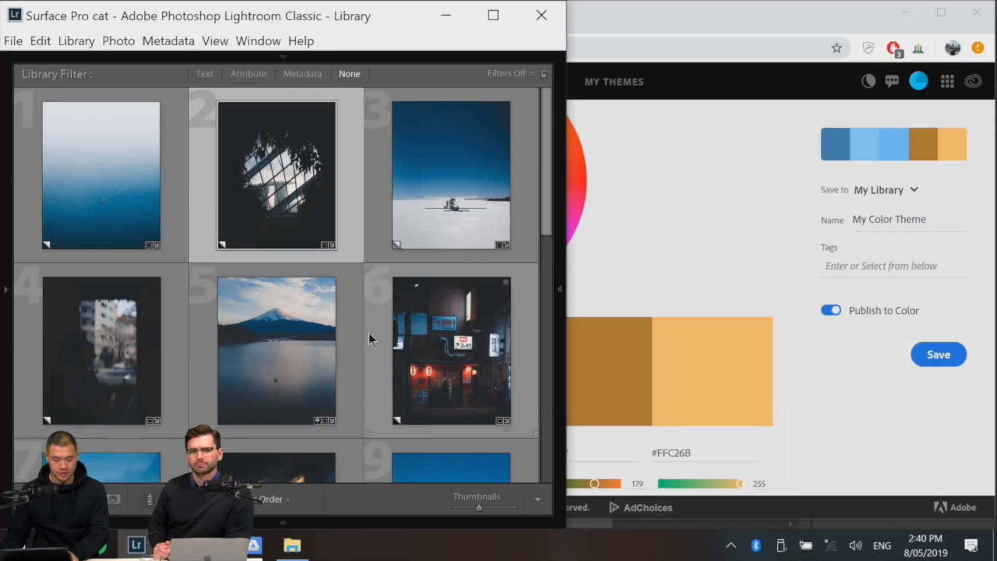
pyautogui.scroll(-2, 368, 332)
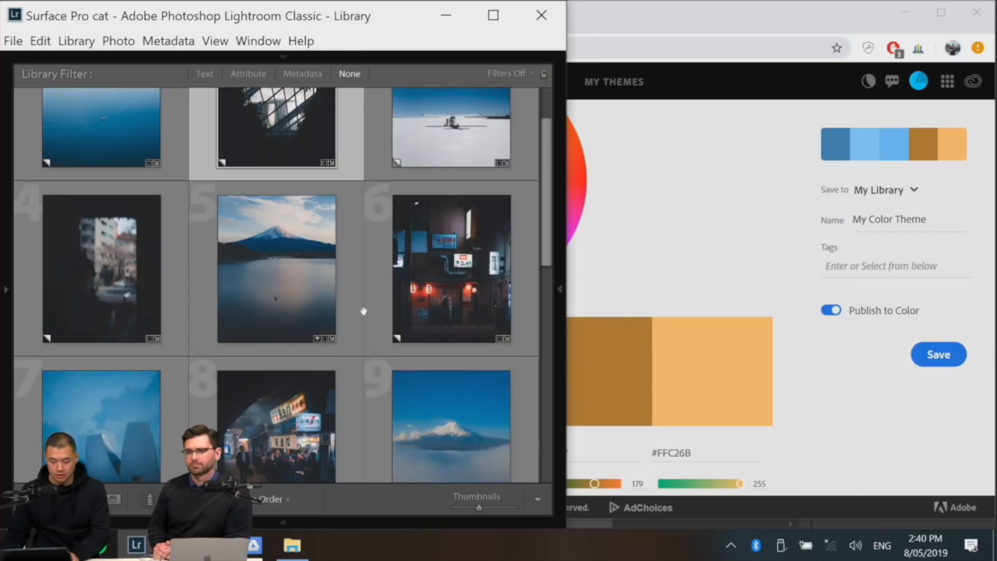
pyautogui.scroll(2, 363, 310)
pyautogui.click(265, 364)
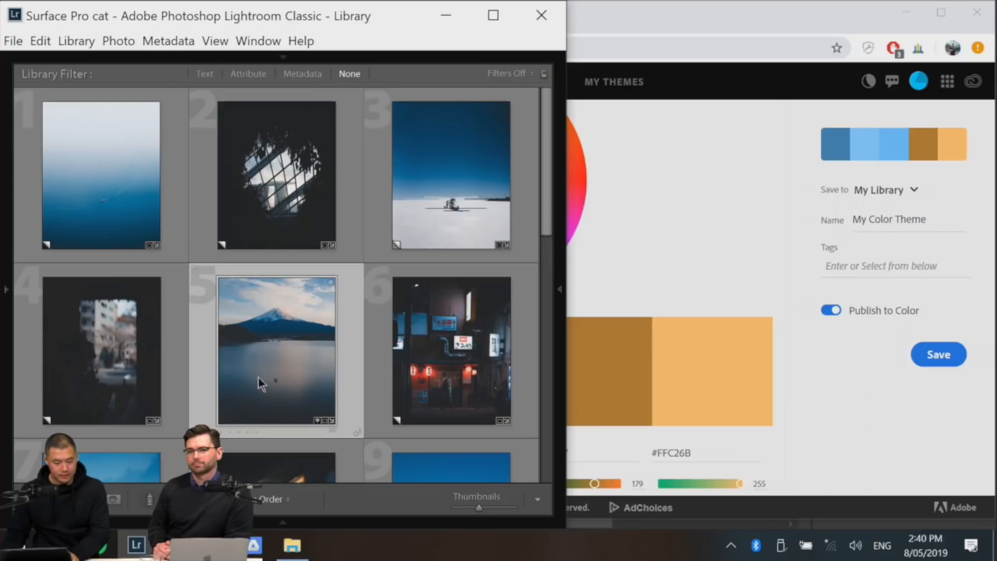
pyautogui.scroll(-2, 332, 359)
pyautogui.scroll(-3, 331, 357)
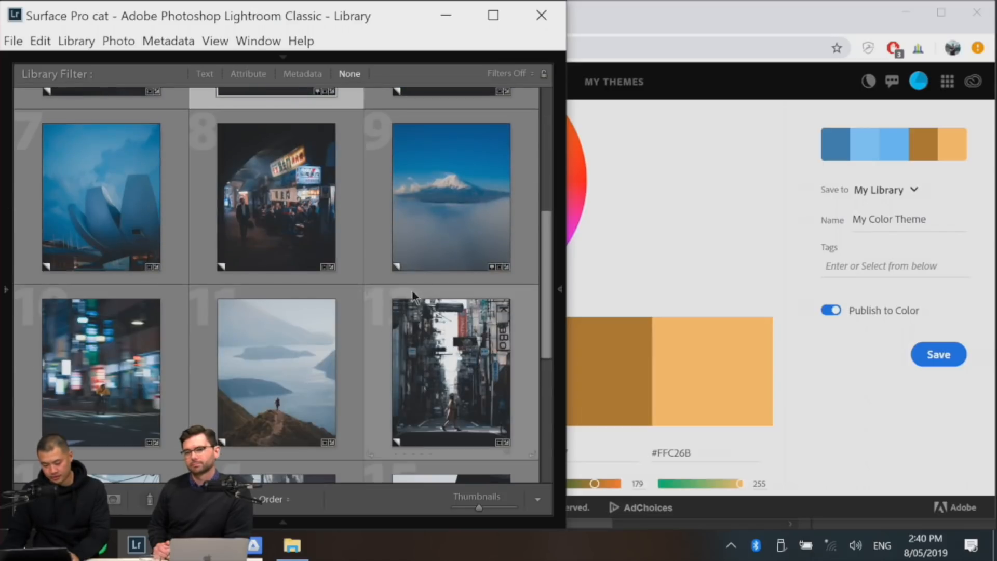
pyautogui.click(451, 202)
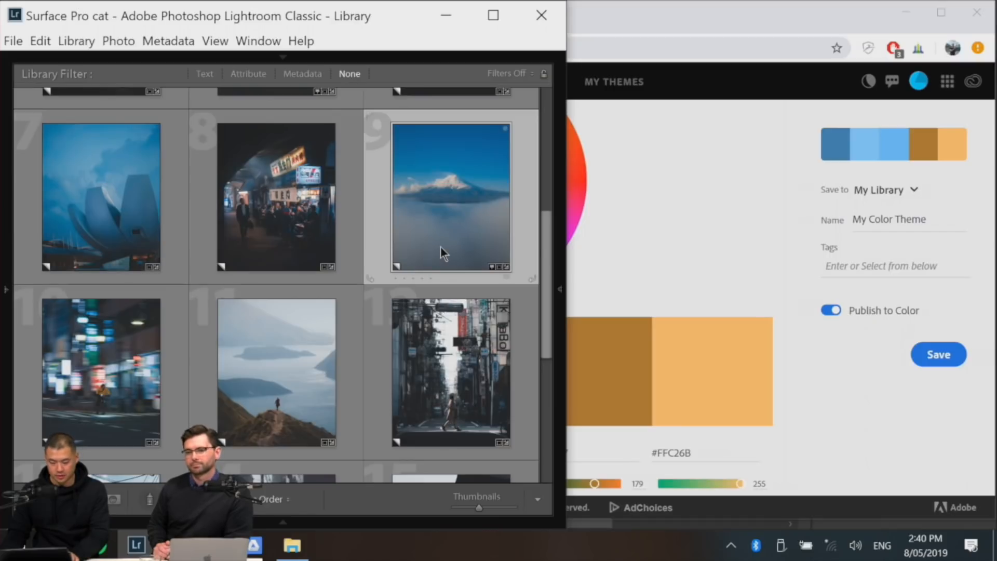
# - Maximize Lightroom, examine the Basic tone and presence settings of the cloud-covered peak in Develop, and return to the grid
pyautogui.click(494, 16)
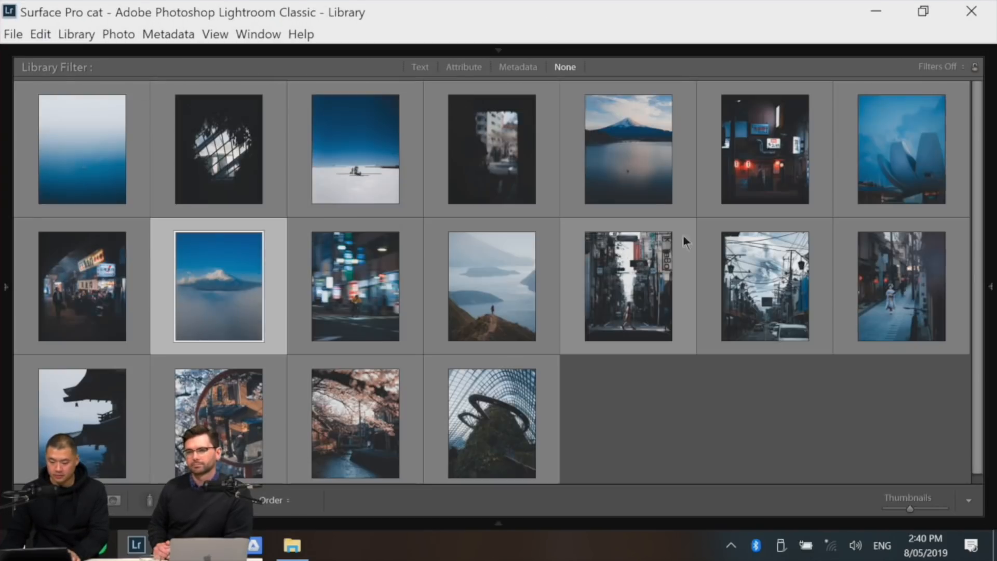
pyautogui.press('d')
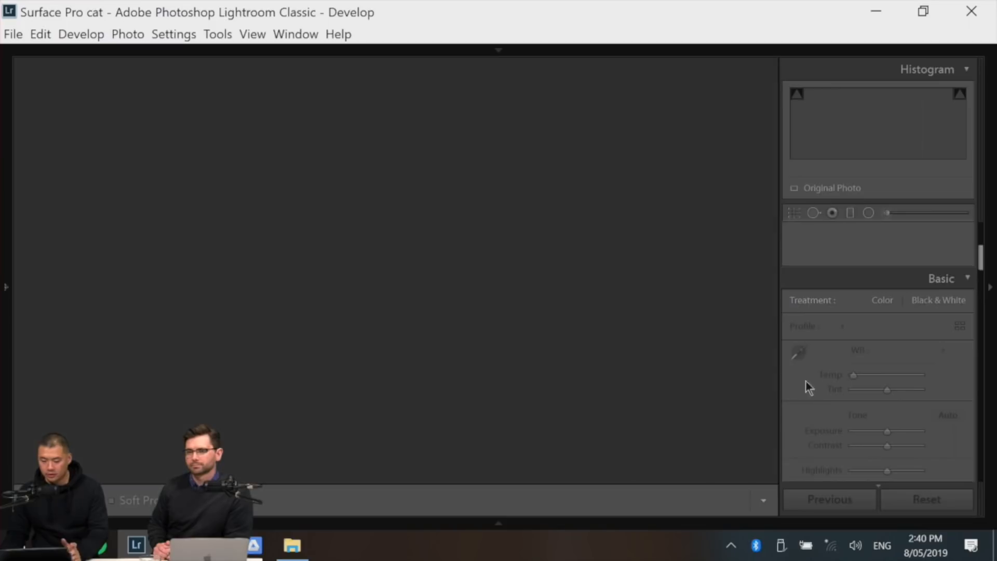
pyautogui.scroll(-6, 914, 373)
pyautogui.scroll(3, 903, 332)
pyautogui.moveTo(887, 328)
pyautogui.mouseDown()
pyautogui.moveTo(904, 329)
pyautogui.moveTo(881, 314)
pyautogui.mouseUp()
pyautogui.moveTo(887, 274); pyautogui.dragTo(889, 274)
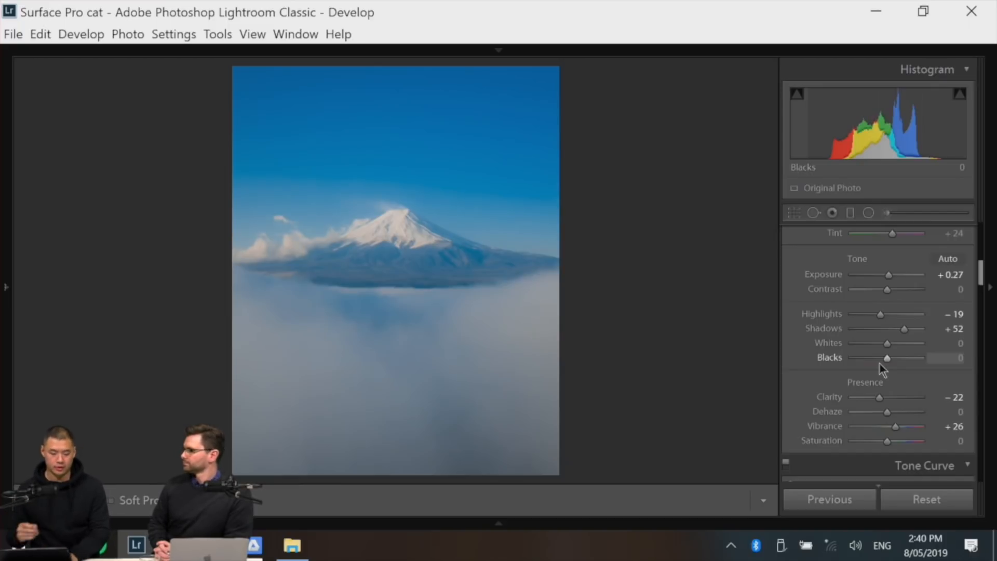
pyautogui.press('g')
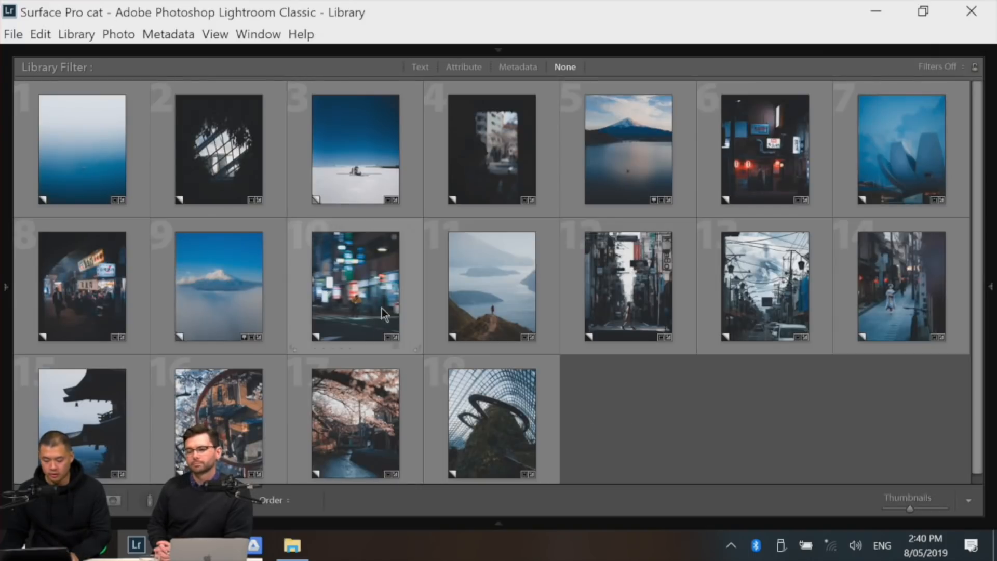
# - Open the night cyclist photo in Develop with the side panels shown
pyautogui.click(324, 301)
pyautogui.doubleClick(379, 282)
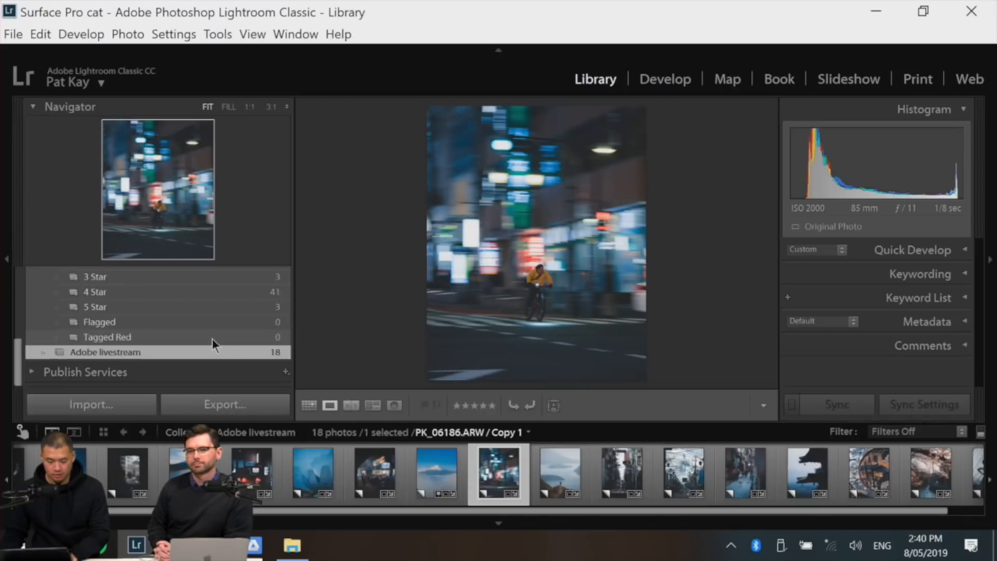
pyautogui.press('d')
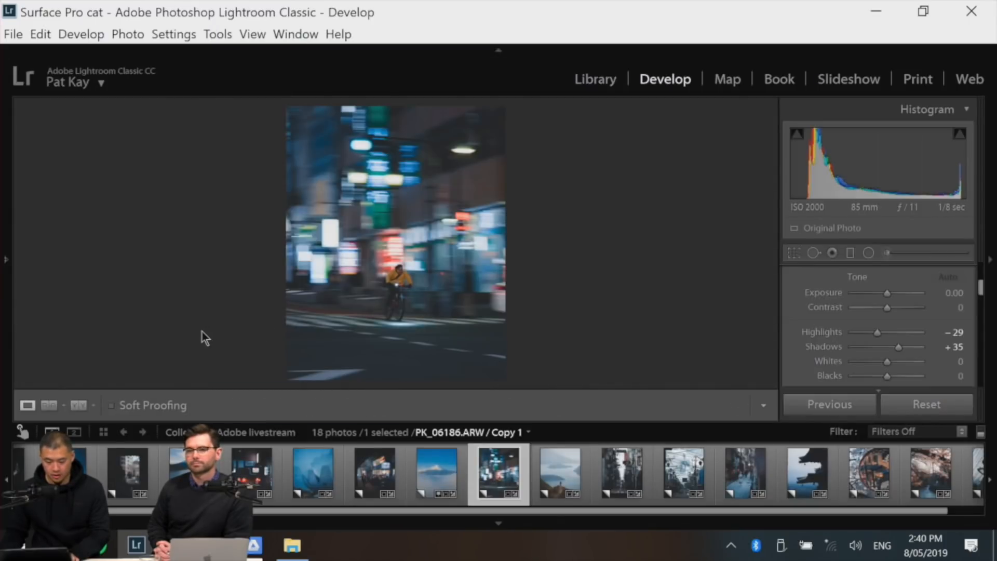
pyautogui.hotkey('shift', 'Tab')
pyautogui.hotkey('shift', 'Tab')
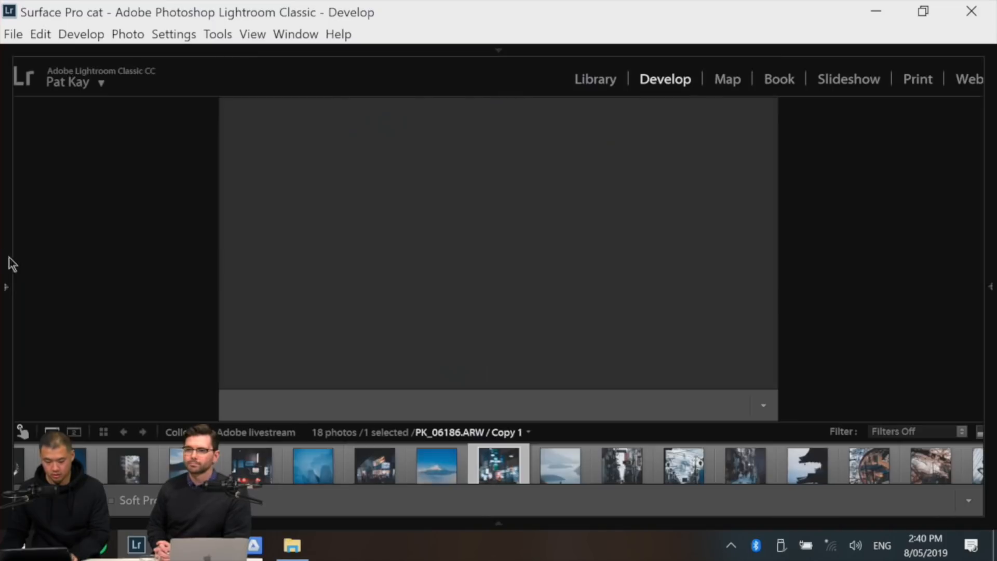
# - Create a develop preset from the night cyclist photo, named with the photographer's first name plus "blue period", in the User Presets group
pyautogui.scroll(10, 142, 340)
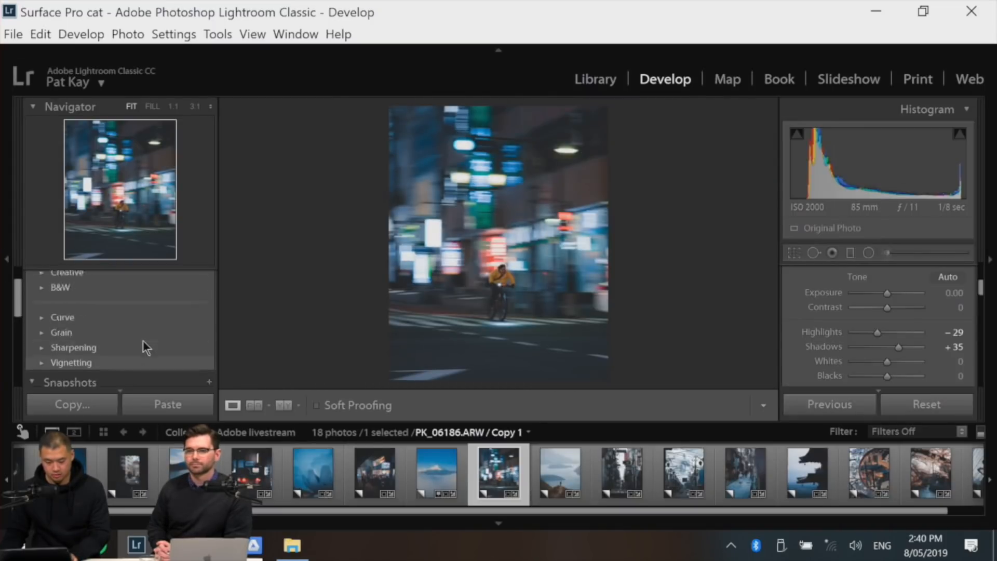
pyautogui.click(210, 277)
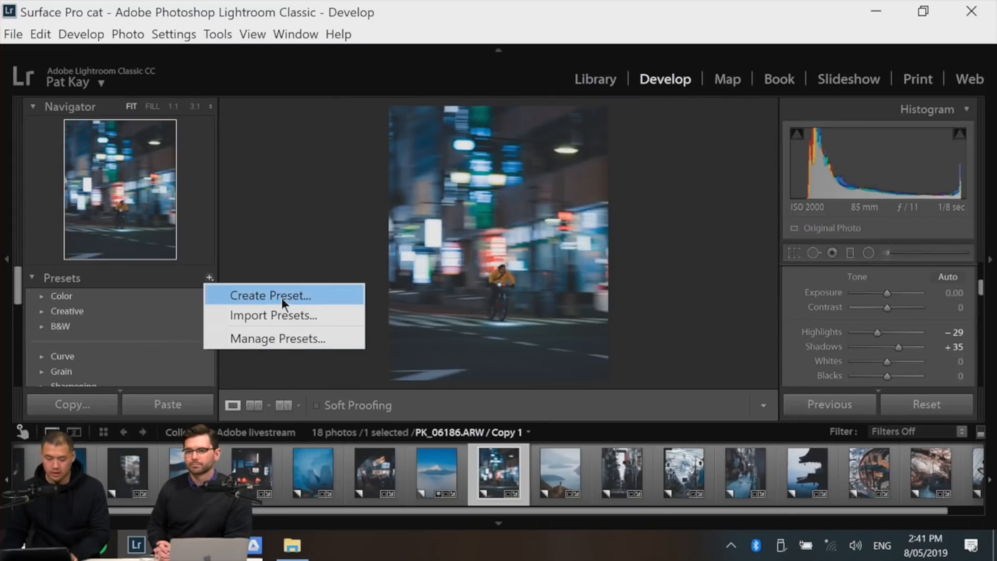
pyautogui.click(282, 297)
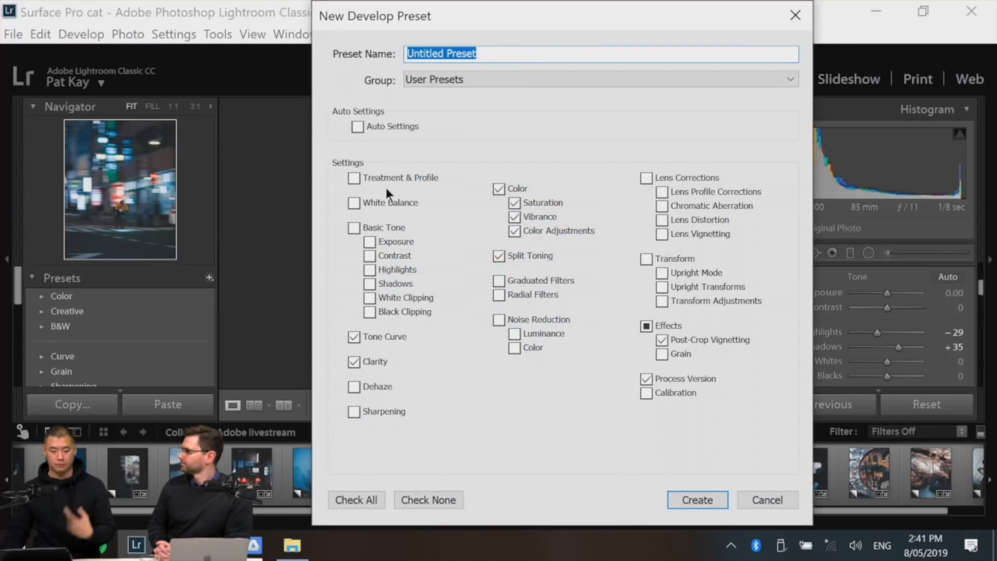
pyautogui.write('Base')
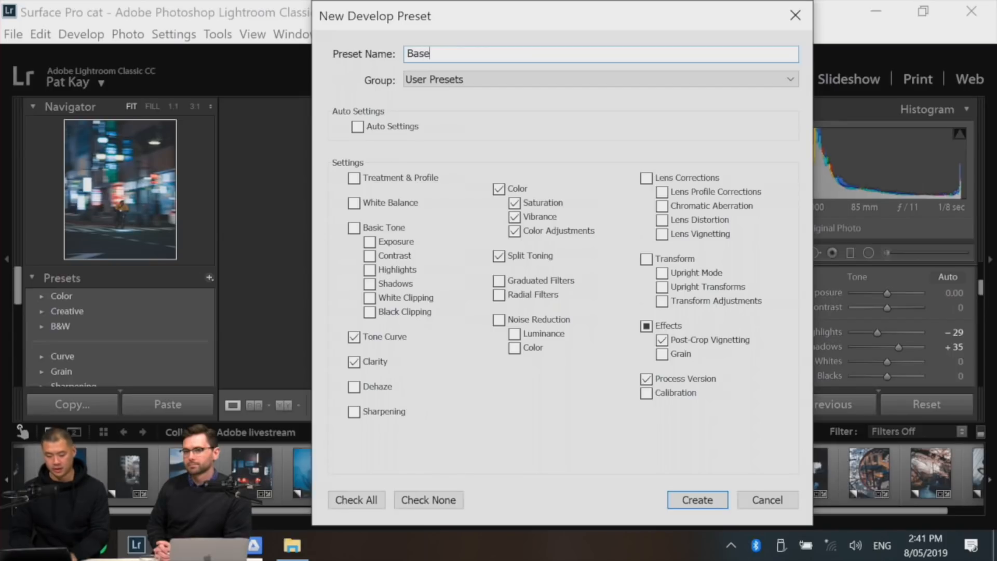
pyautogui.write(' gra')
pyautogui.press('BackSpace')
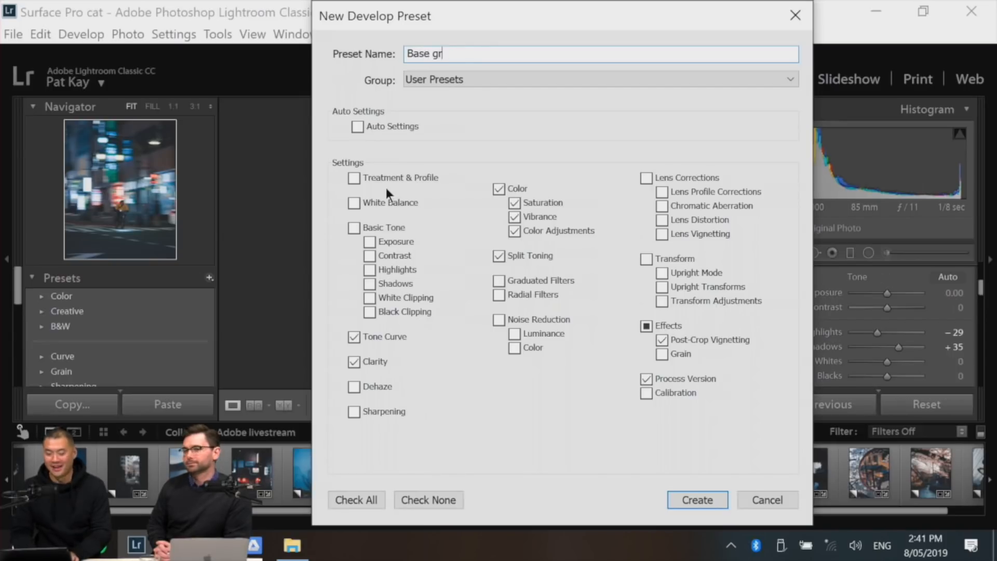
pyautogui.hotkey('ctrl', 'a')
pyautogui.write('Pa')
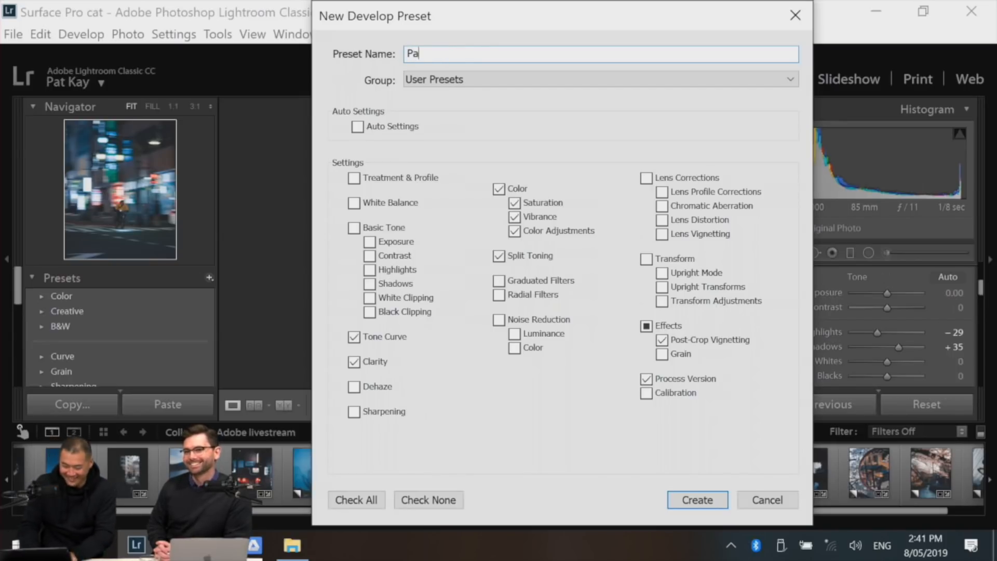
pyautogui.write("t's blue period")
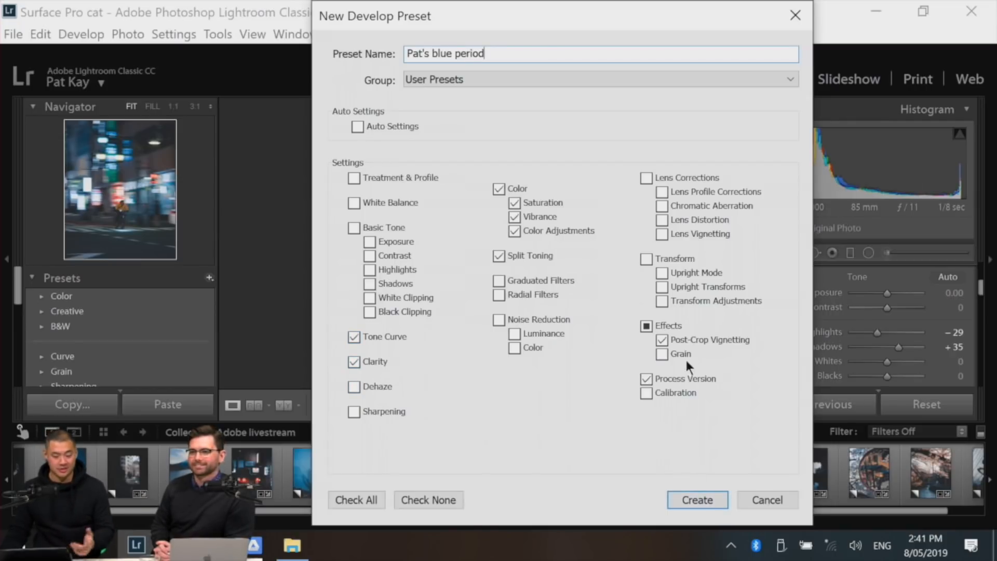
pyautogui.click(696, 499)
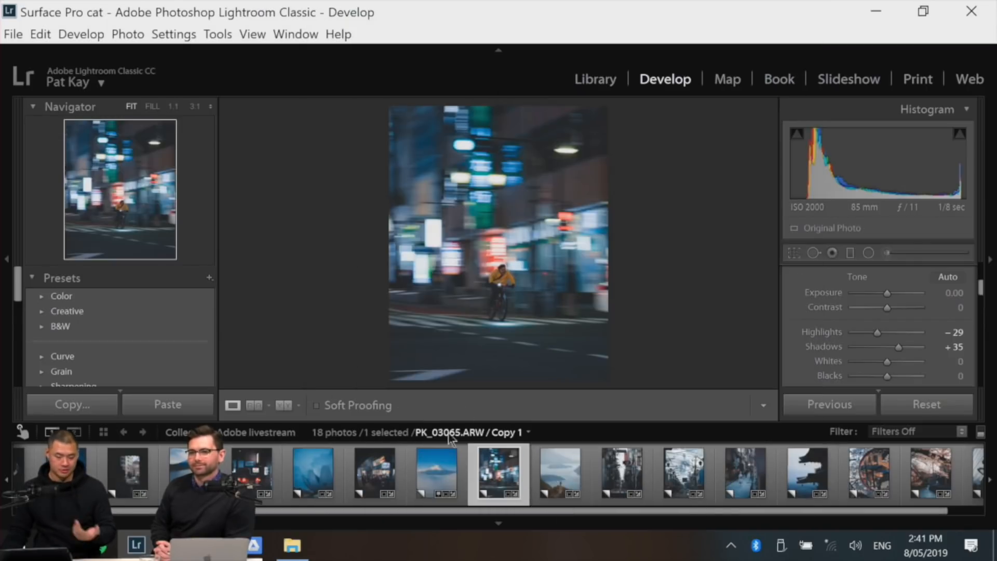
# - Reveal the new preset among the user presets and return to the full-width photo grid with nothing selected
pyautogui.scroll(-4, 154, 361)
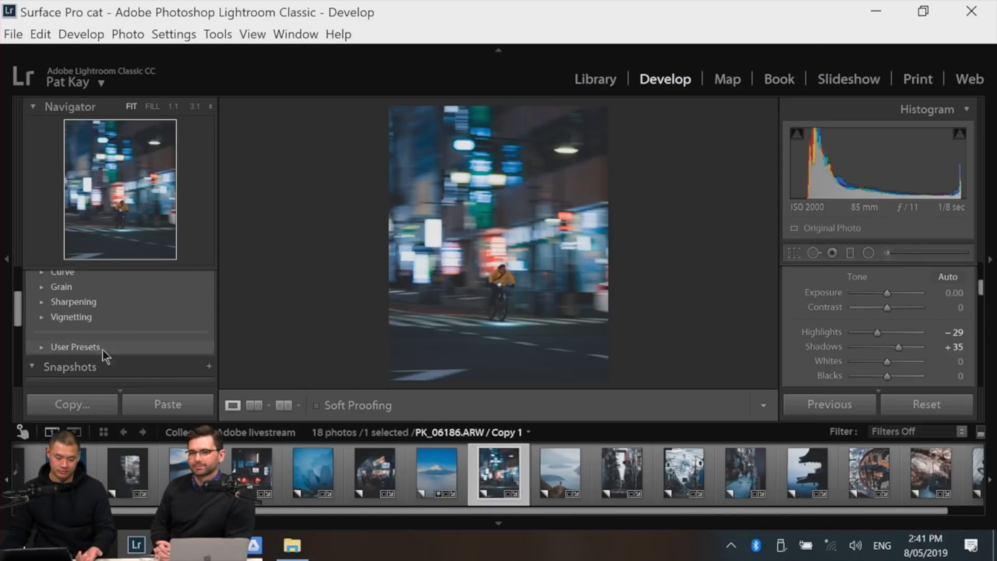
pyautogui.click(43, 344)
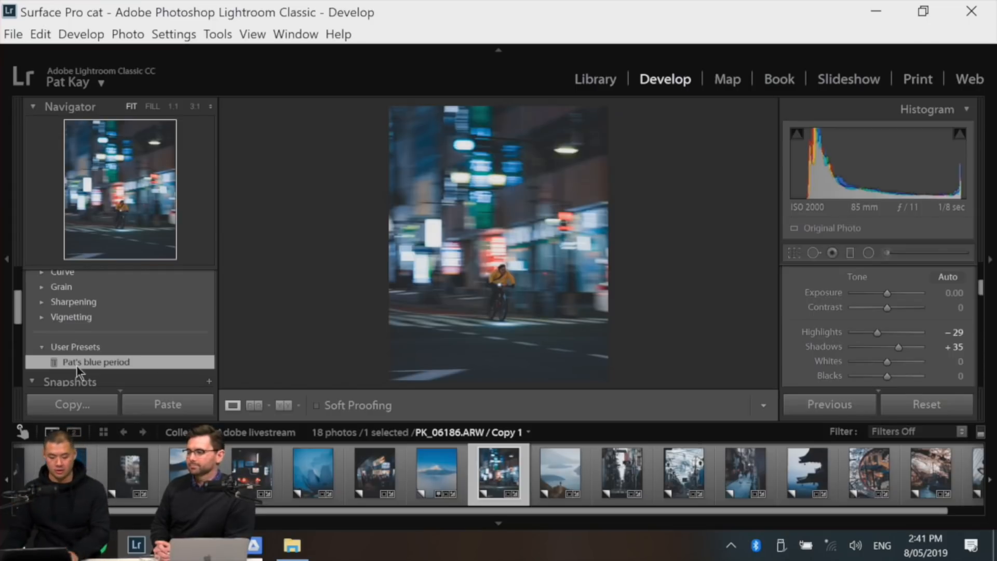
pyautogui.press('g')
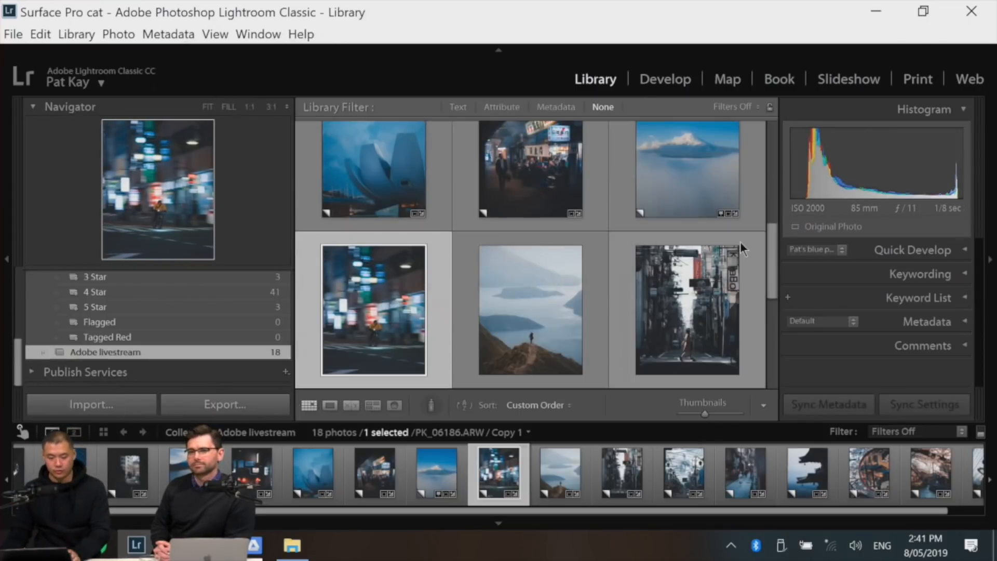
pyautogui.hotkey('shift', 'Tab')
pyautogui.click(752, 418)
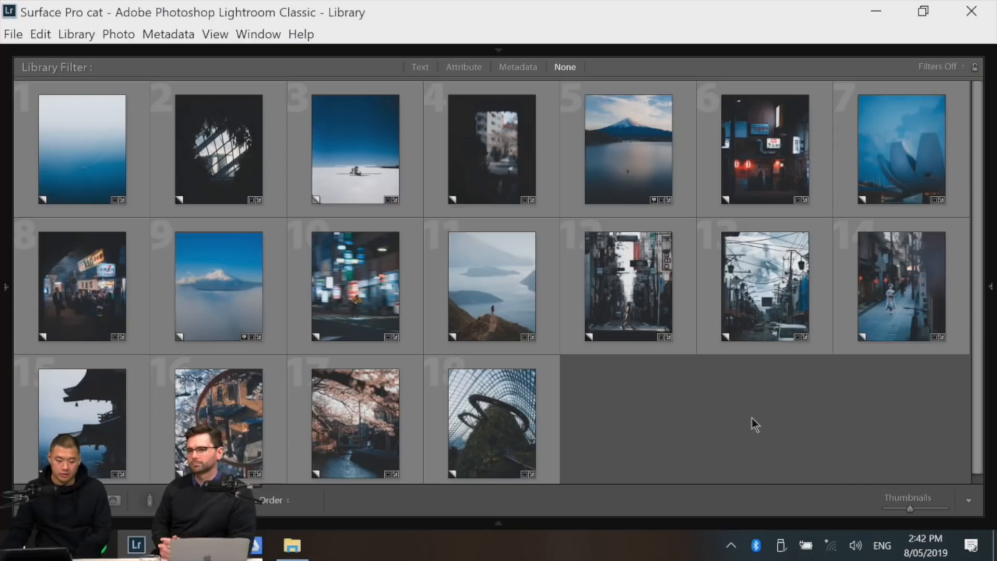
# - View the pagoda photo and the lotus-shaped building photo enlarged, returning to the grid after each
pyautogui.doubleClick(73, 424)
pyautogui.press('g')
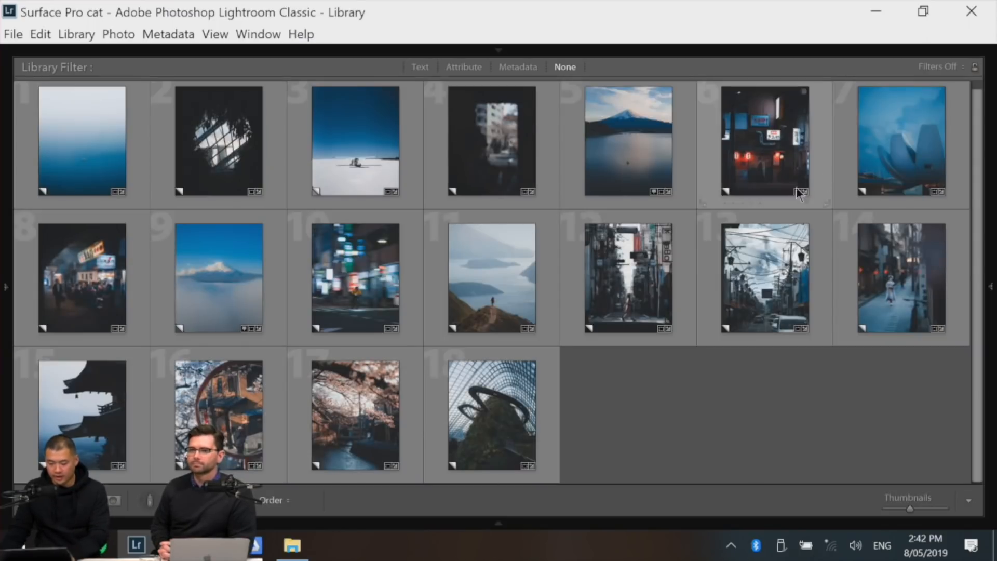
pyautogui.doubleClick(908, 115)
pyautogui.press('g')
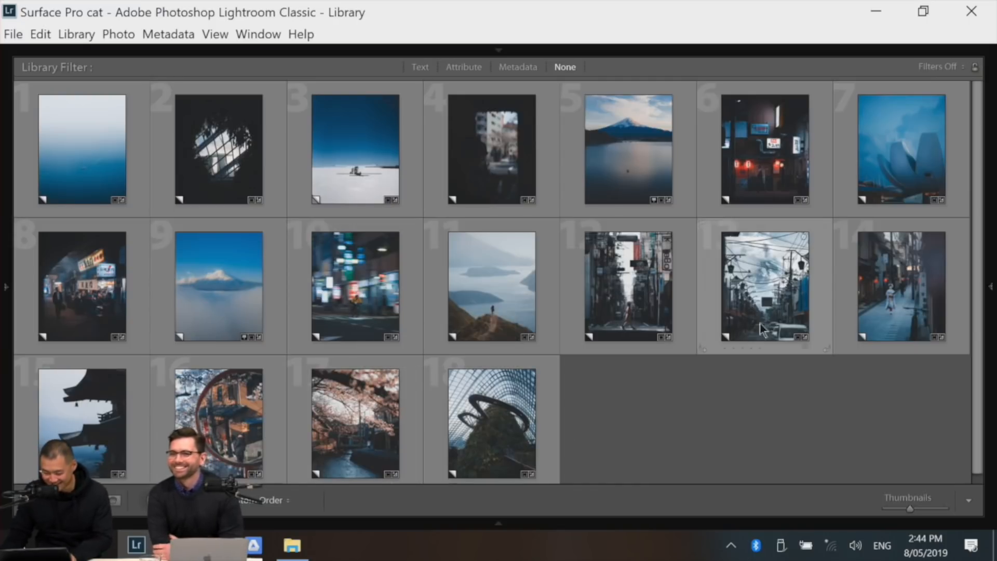
# - Expand the night cyclist photo's crop to its full landscape frame and select the plane photo in the grid
pyautogui.click(358, 303)
pyautogui.press('e')
pyautogui.press('r')
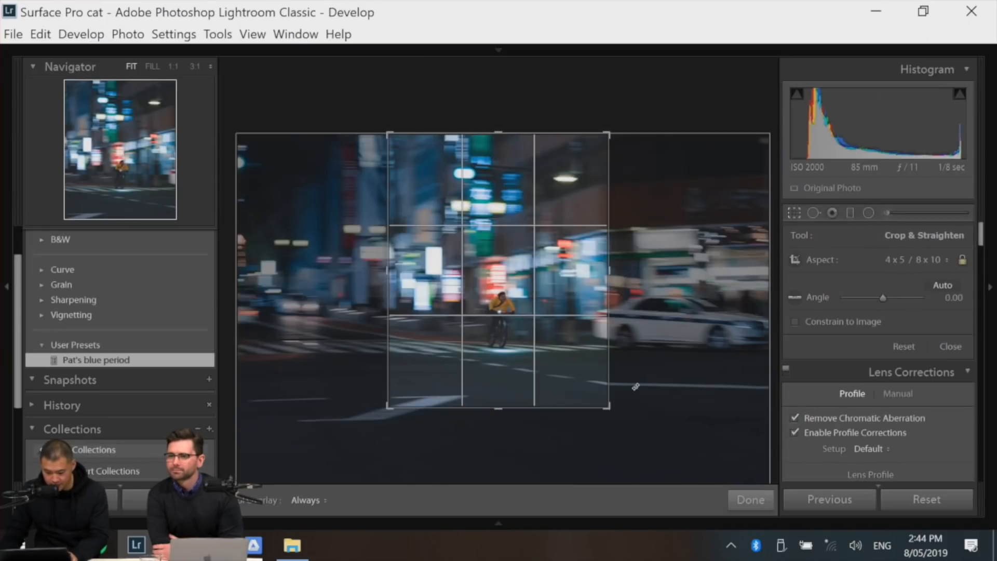
pyautogui.click(940, 262)
pyautogui.click(881, 280)
pyautogui.press('r')
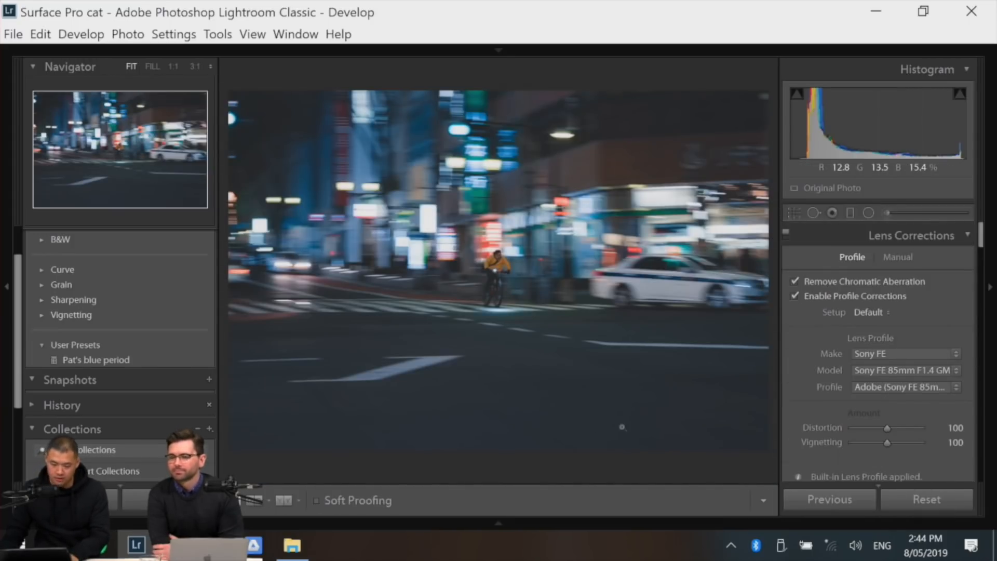
pyautogui.press('g')
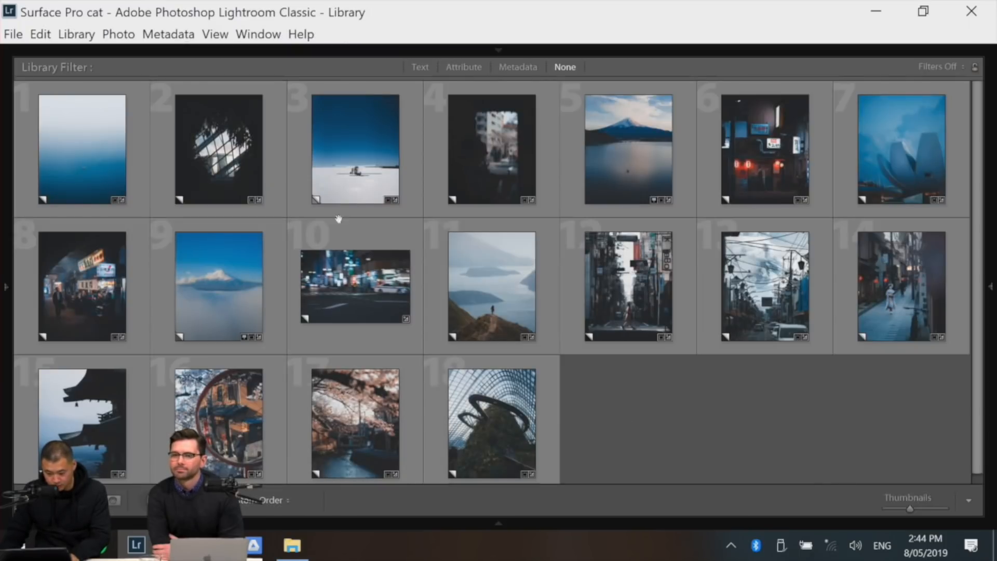
pyautogui.click(353, 166)
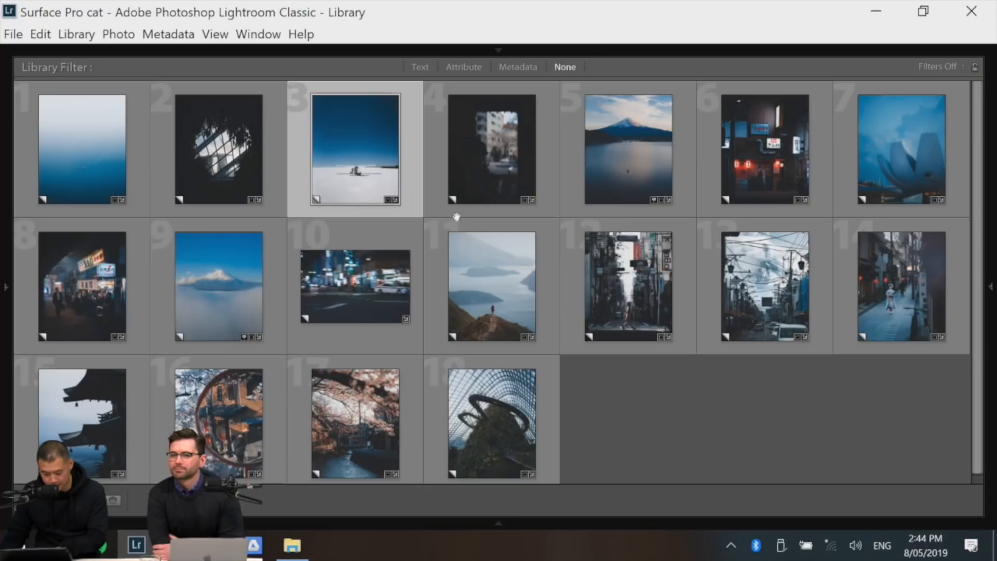
# - View the plane photo enlarged with its photo info, inspect its crop frame, and return to the photo grid
pyautogui.press('e')
pyautogui.press('i')
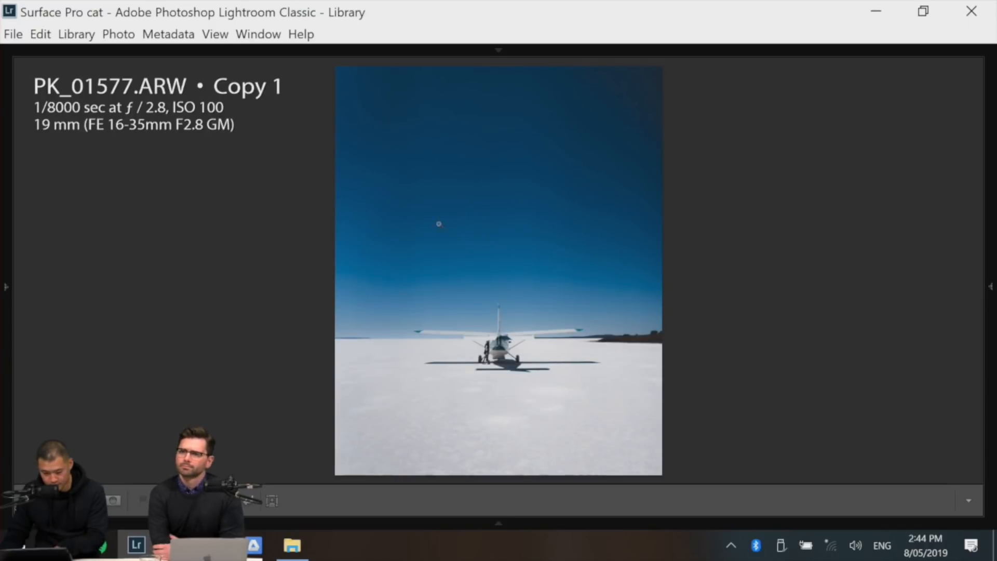
pyautogui.press('r')
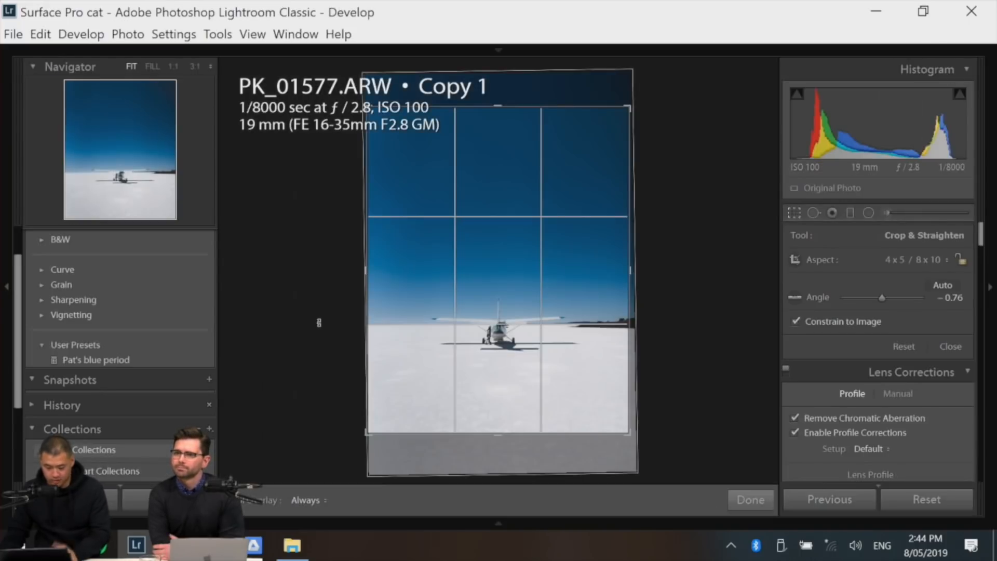
pyautogui.press('g')
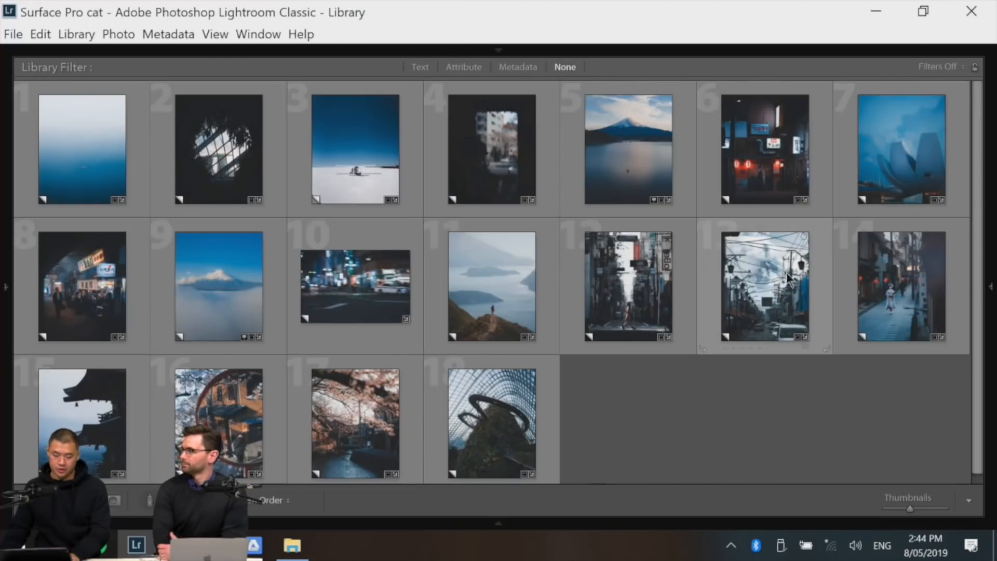
# - Reset the crop of the alley photo with the kimono-clad woman to the As Shot aspect and return to the grid with nothing selected
pyautogui.click(881, 307)
pyautogui.press('r')
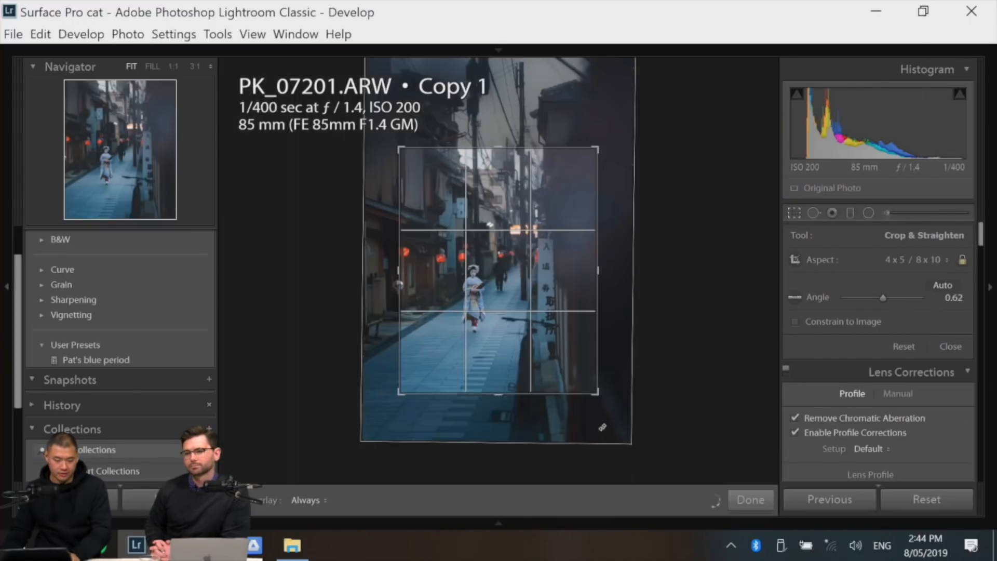
pyautogui.click(917, 259)
pyautogui.click(908, 283)
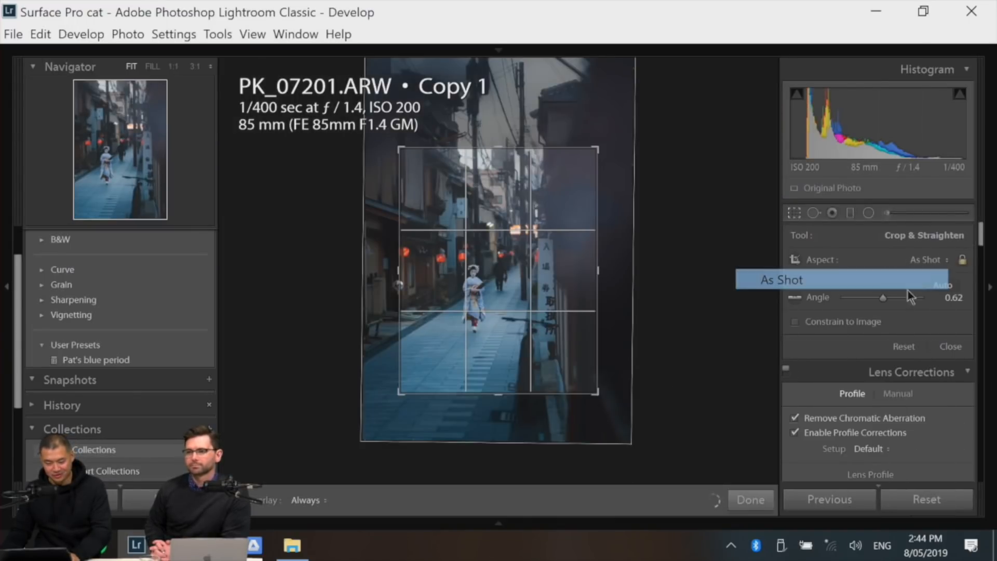
pyautogui.press('Return')
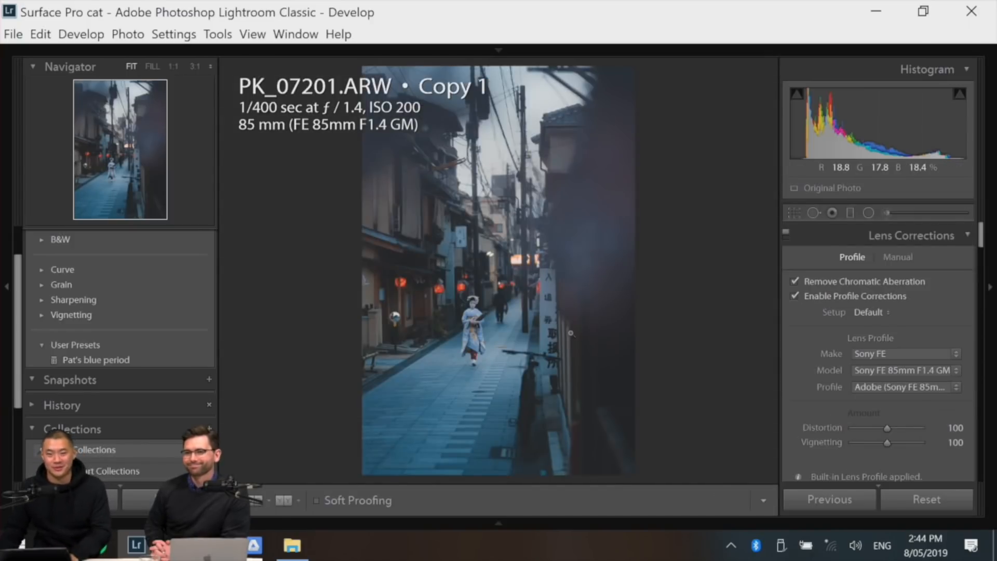
pyautogui.press('g')
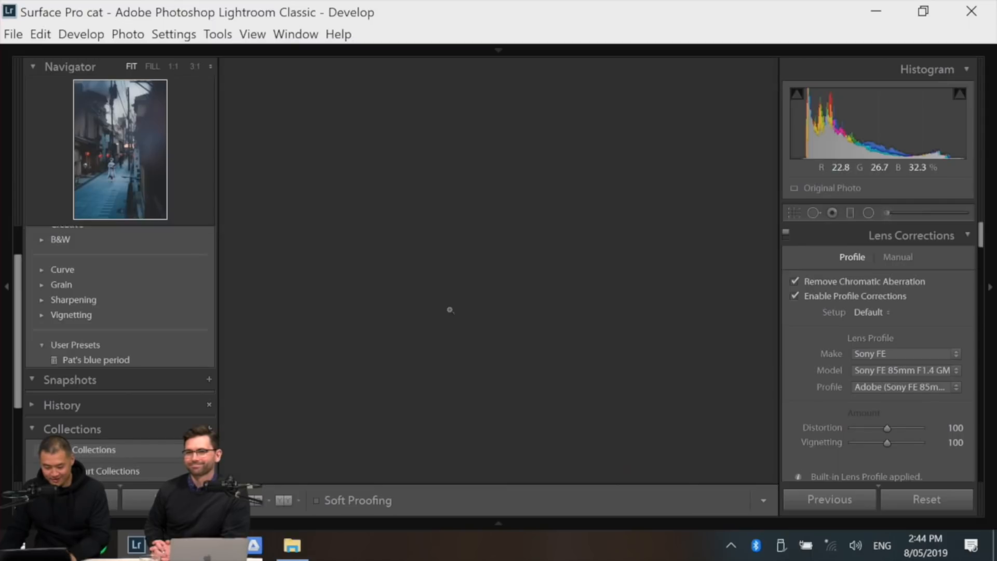
pyautogui.click(654, 400)
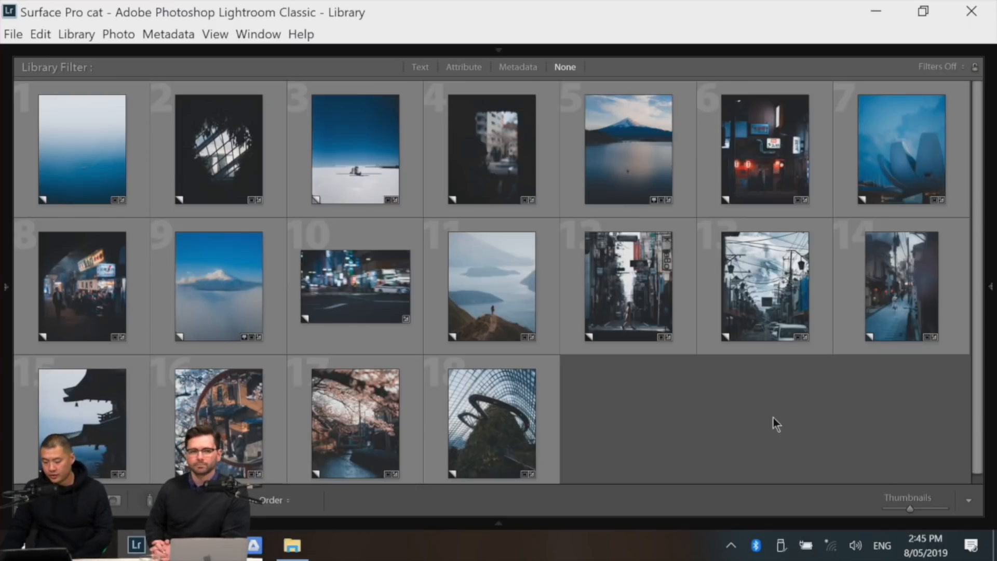
# - View the lotus-shaped building photo enlarged, then return to the grid and clear the selection
pyautogui.click(916, 173)
pyautogui.doubleClick(914, 167)
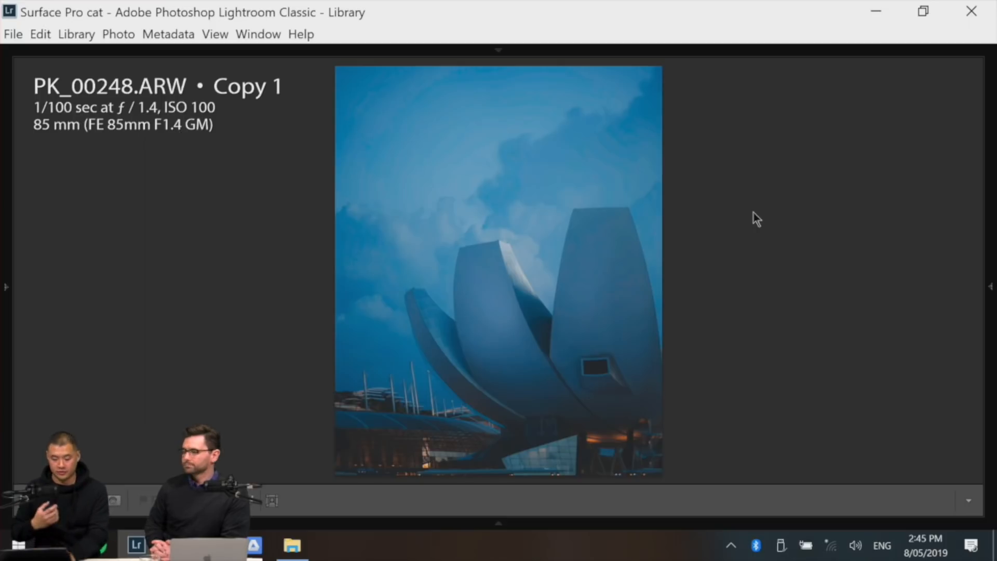
pyautogui.press('g')
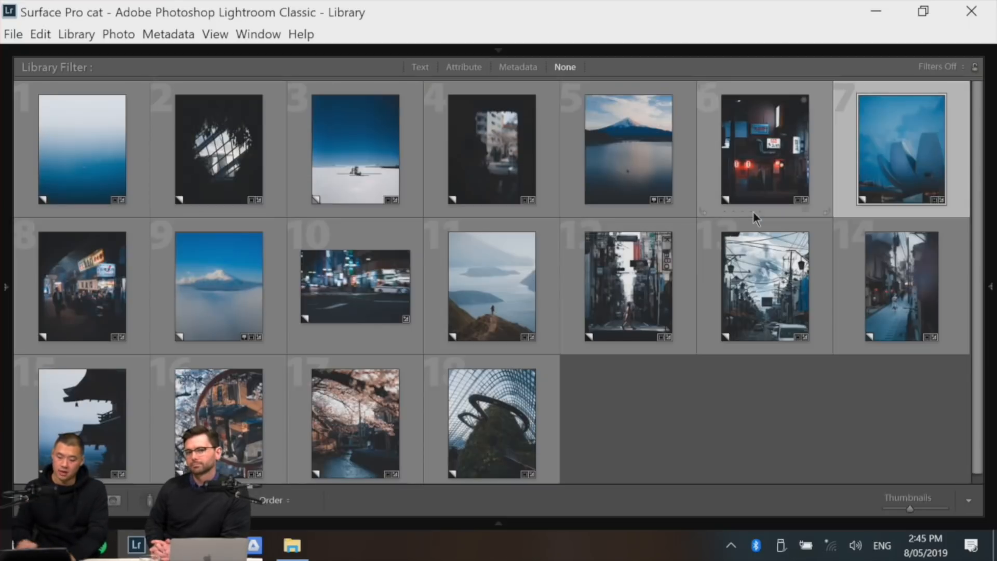
pyautogui.click(609, 433)
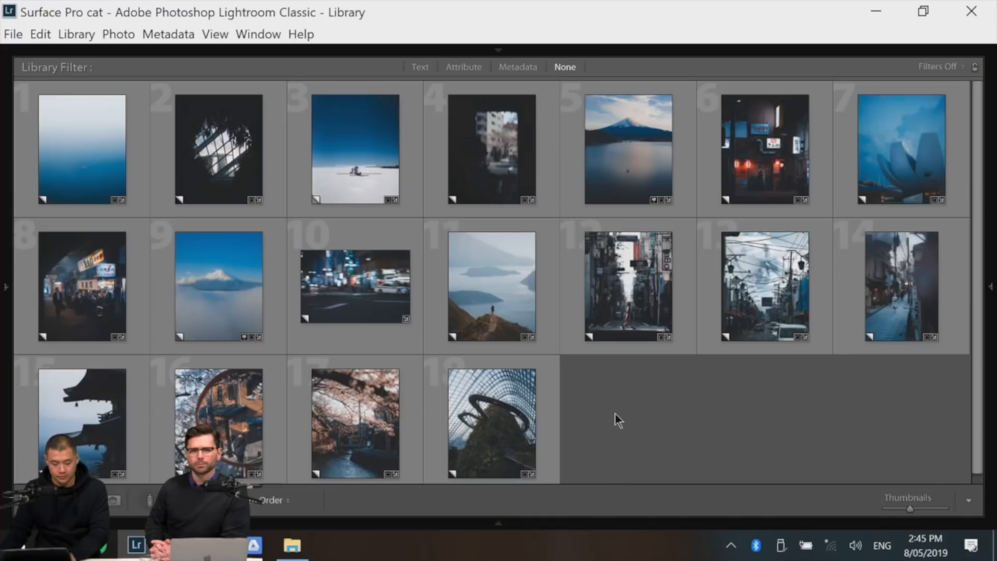